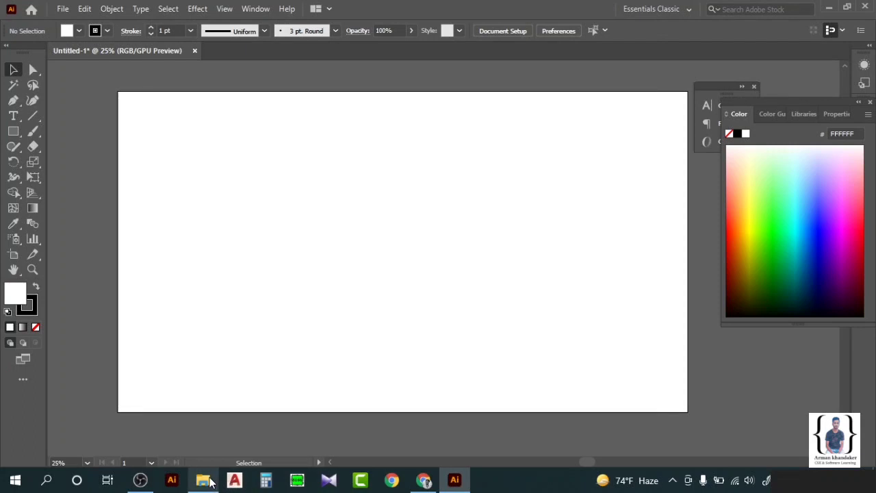
Place image 2.jpg from the folder and stretch it to fill the whole artboard.
click(206, 480)
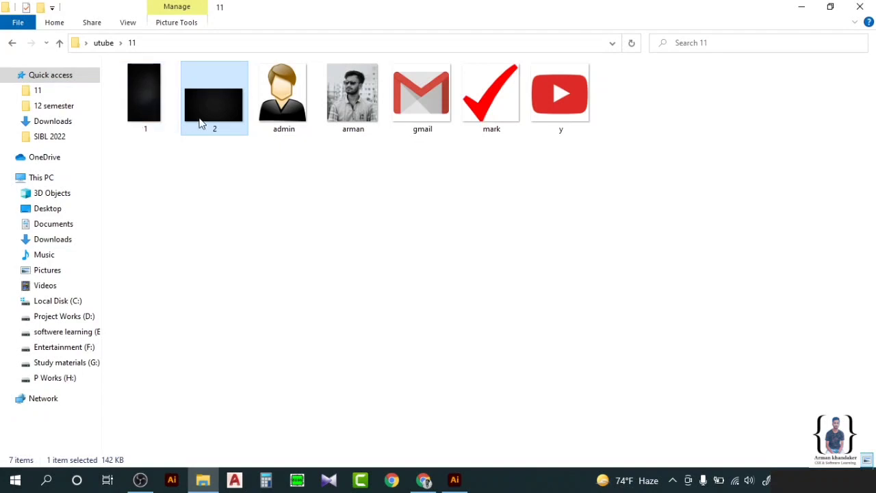
drag(201, 123, 278, 234)
drag(284, 197, 324, 189)
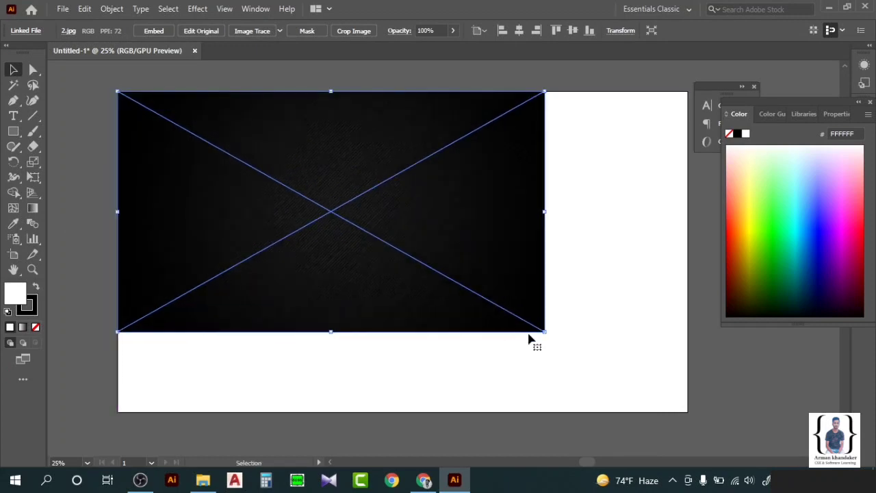
drag(544, 331, 689, 413)
click(772, 401)
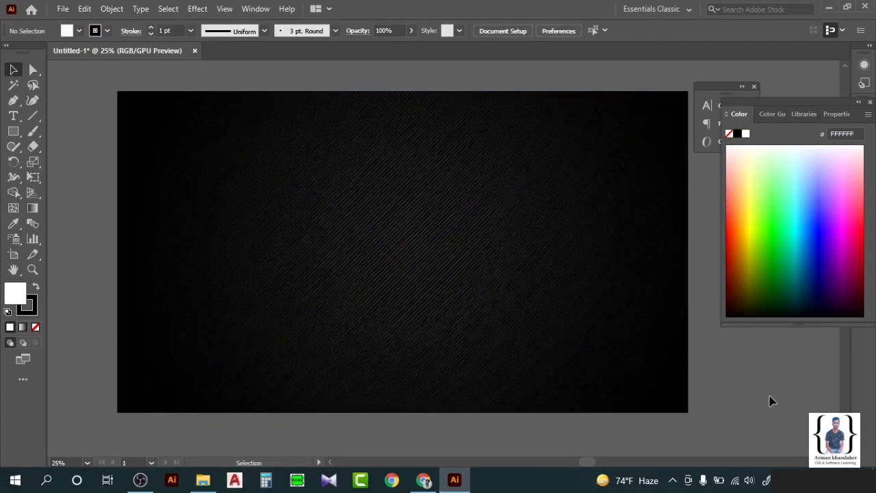
Place image 1.jpg, rotate it to landscape, and set it below-right of the artboard.
click(455, 480)
drag(141, 82, 445, 356)
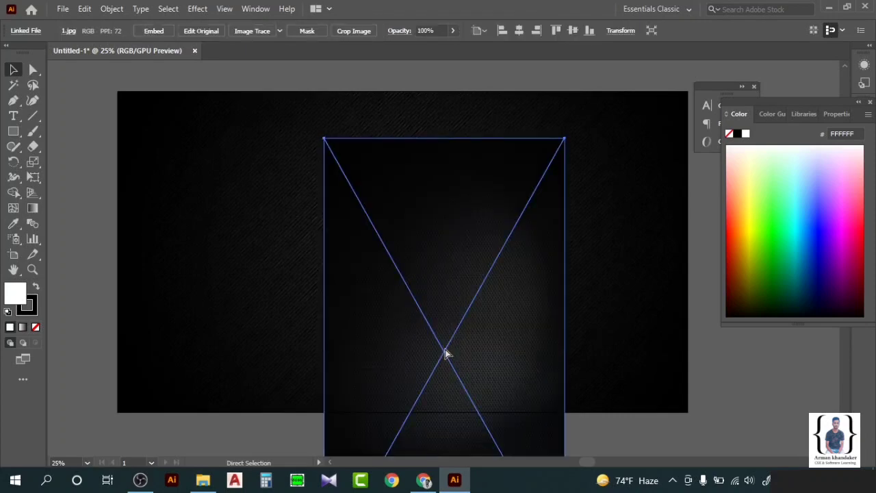
key(ctrl+minus)
key(ctrl+minus)
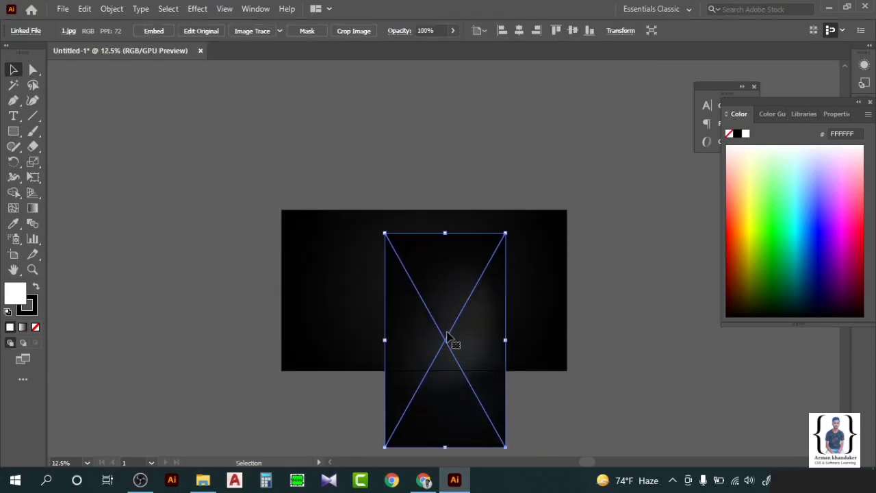
drag(452, 342, 354, 307)
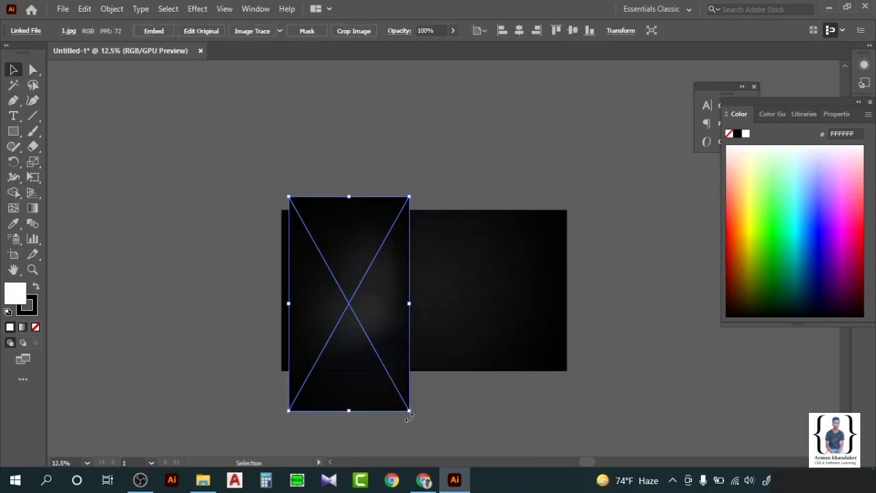
drag(408, 419, 436, 260)
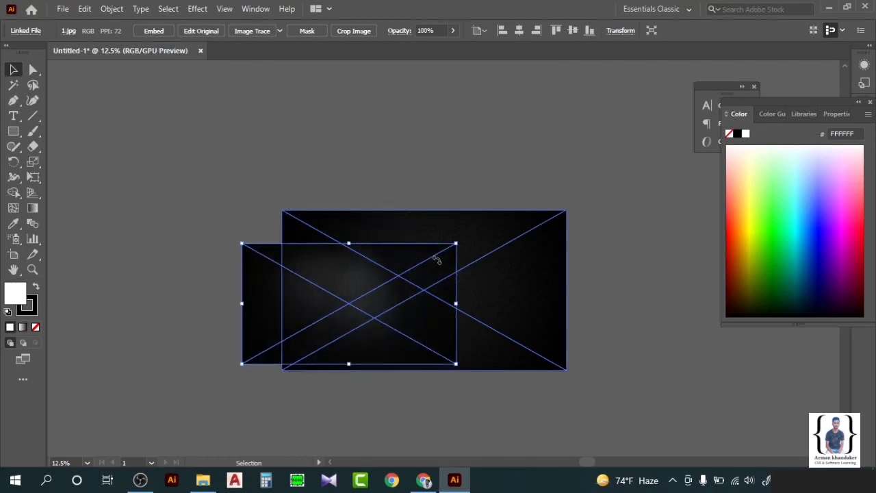
drag(367, 307, 731, 391)
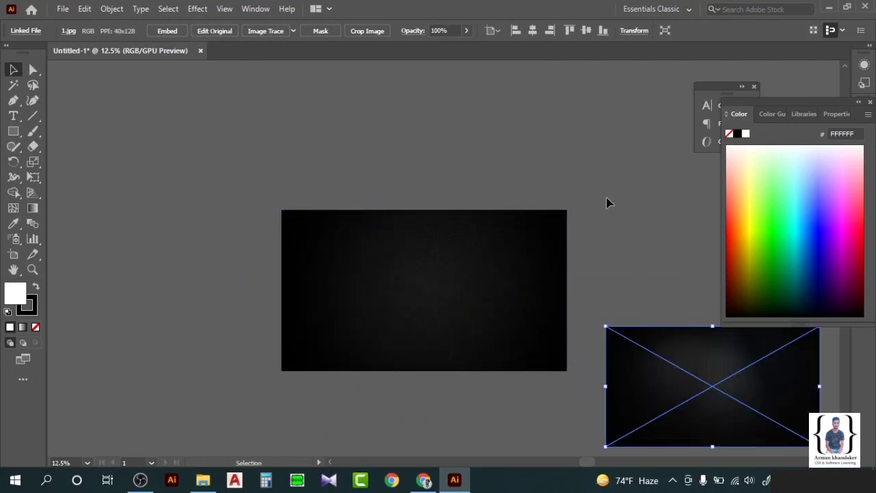
click(606, 202)
click(13, 130)
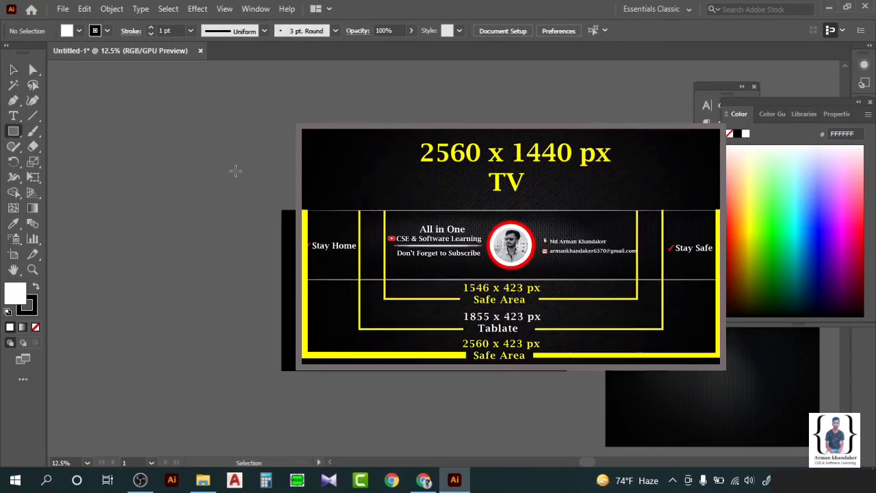
Create a 2560 × 423 px rectangle.
click(265, 203)
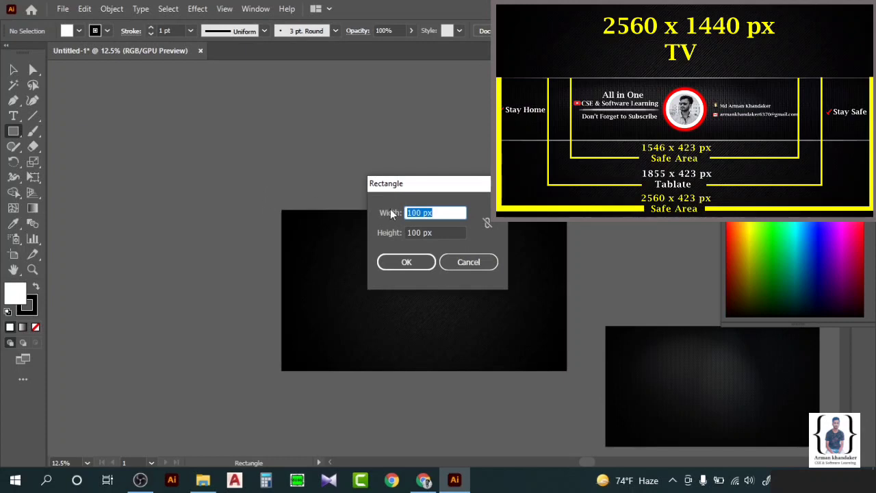
double_click(413, 212)
text(25)
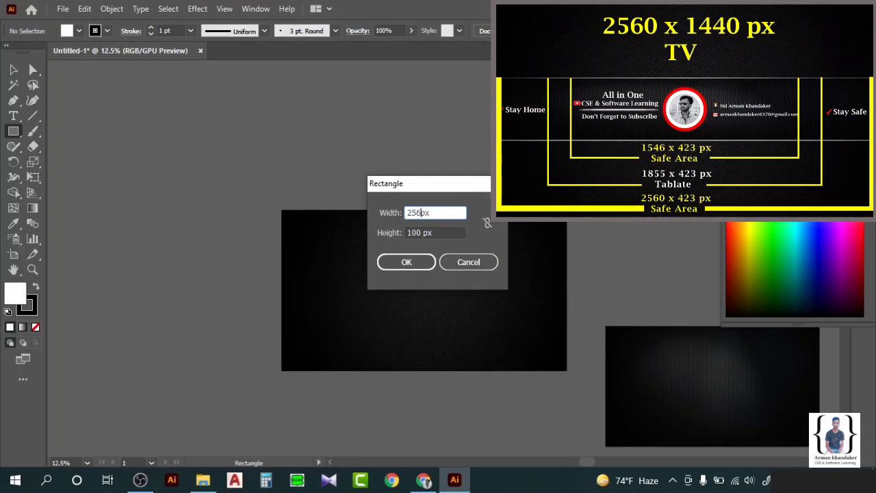
text(60)
double_click(411, 233)
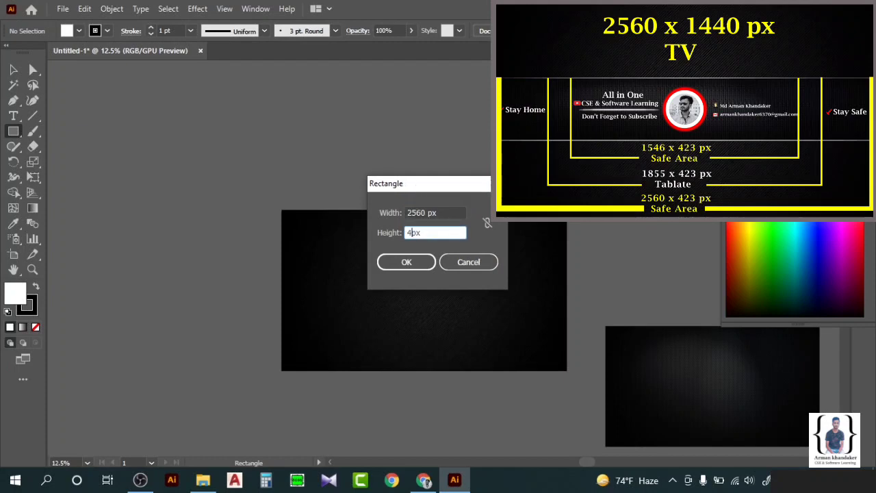
text(423)
key(Return)
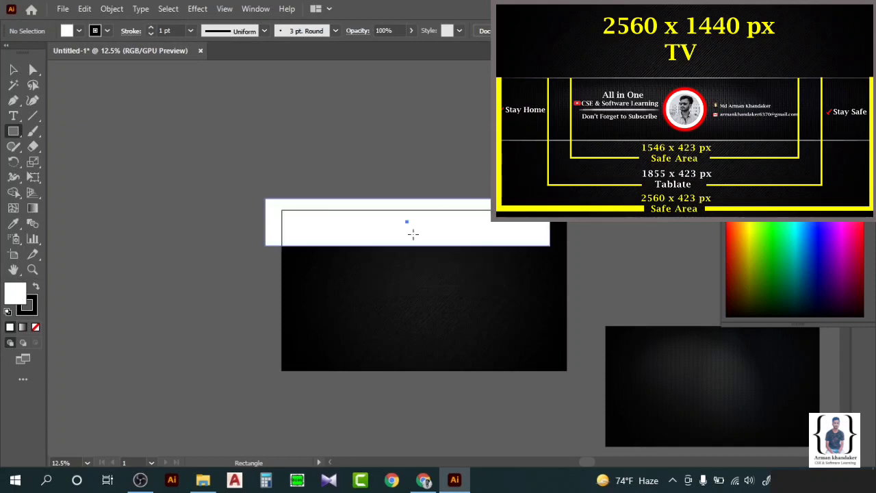
Move the rectangle to the artboard's vertical middle, flush left, and fill it blue.
click(13, 69)
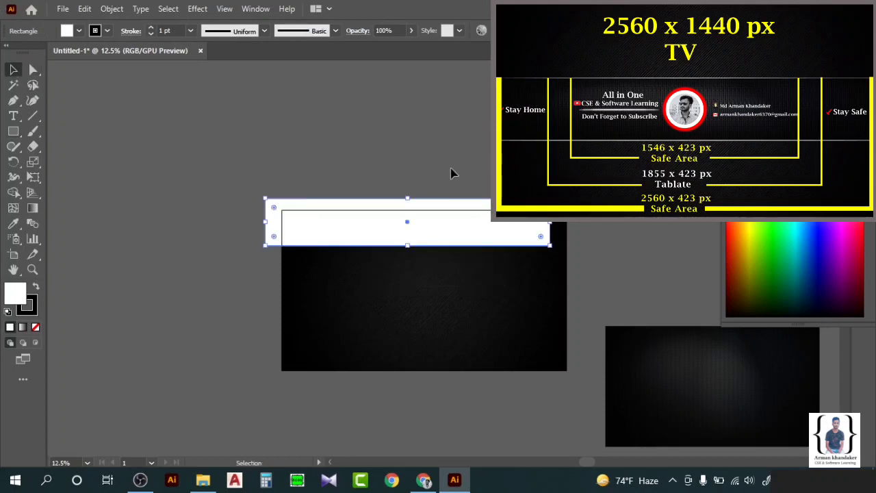
drag(424, 227, 442, 293)
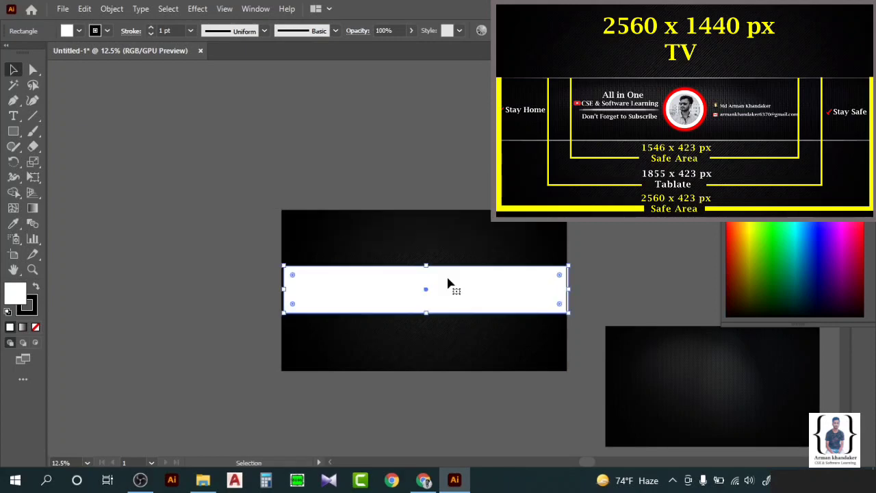
key(Left)
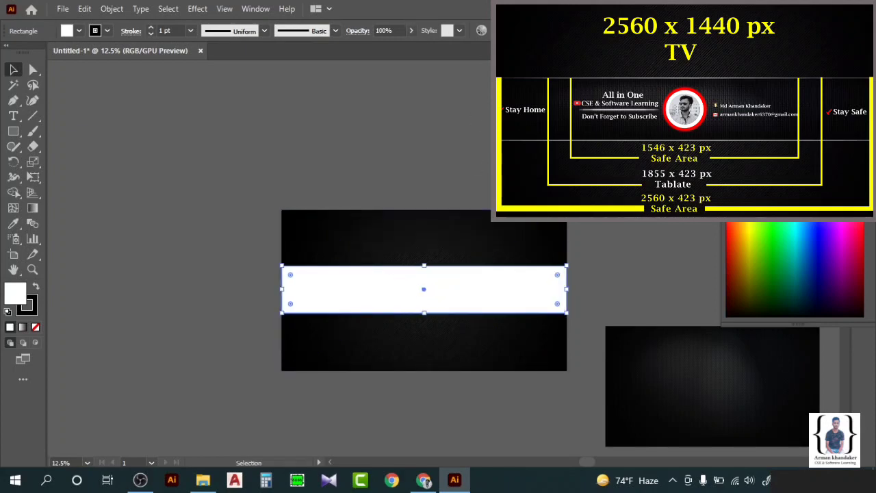
click(260, 199)
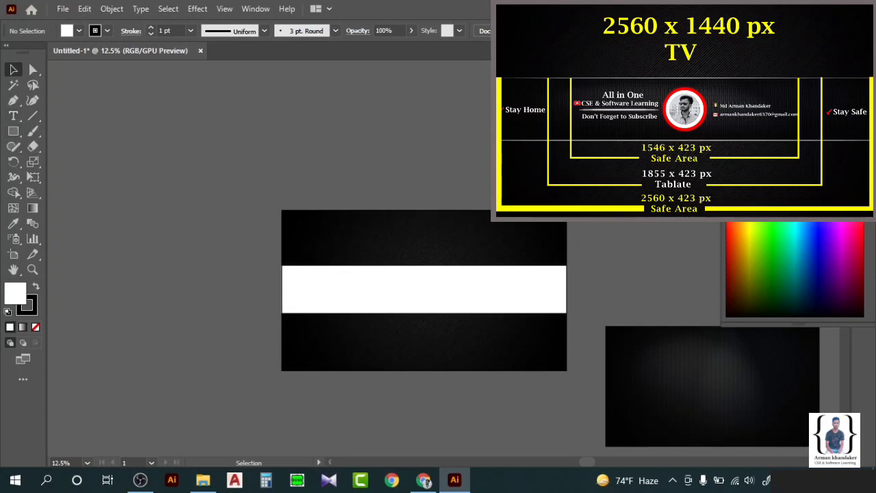
click(749, 217)
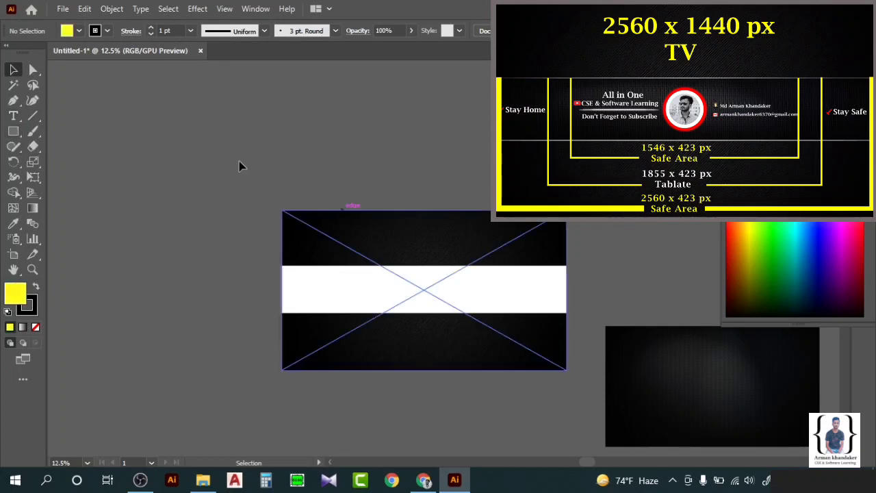
click(454, 285)
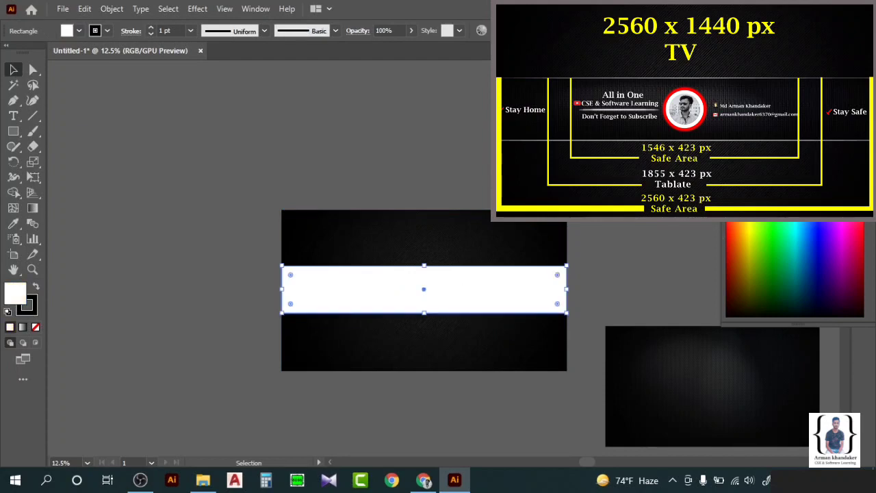
click(816, 243)
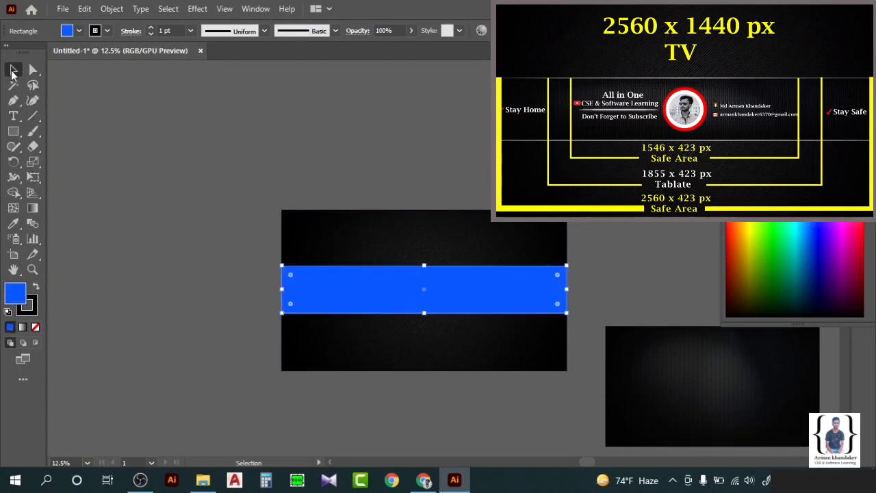
click(151, 134)
click(13, 131)
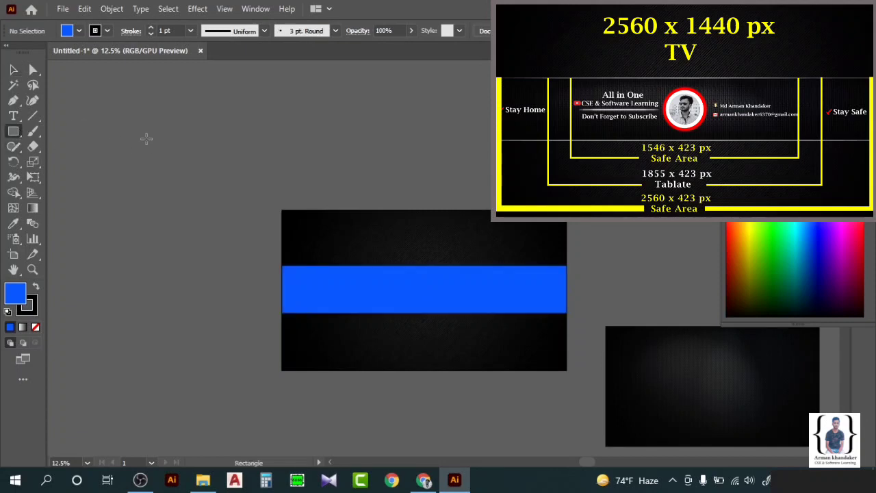
Create a 1855 × 423 px rectangle.
click(146, 138)
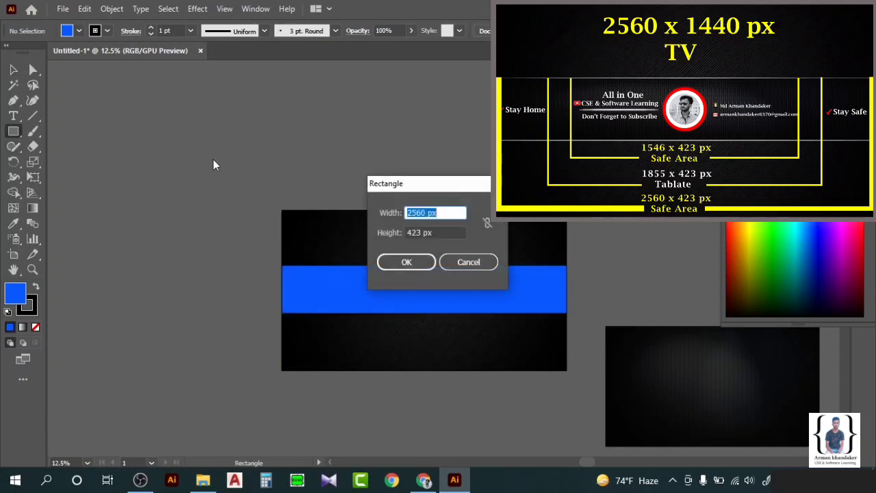
double_click(419, 214)
text(1855)
key(Return)
Fill the new rectangle teal and centre it horizontally on the blue band.
click(13, 69)
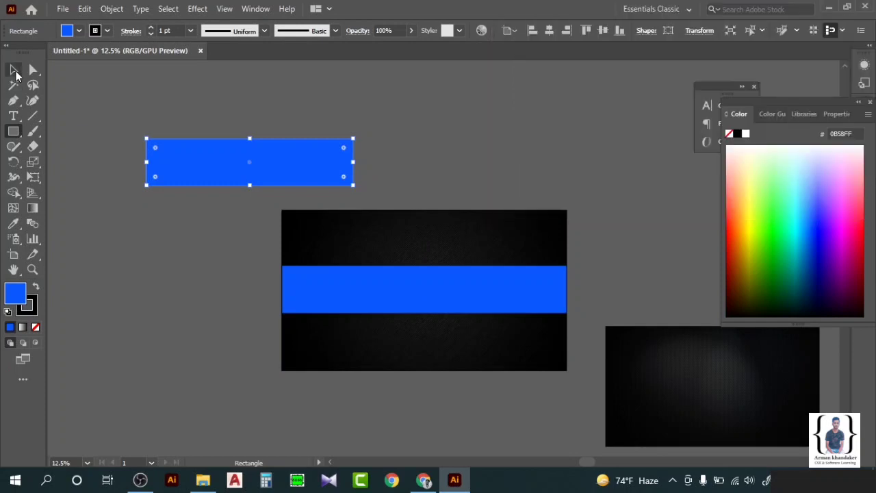
click(815, 231)
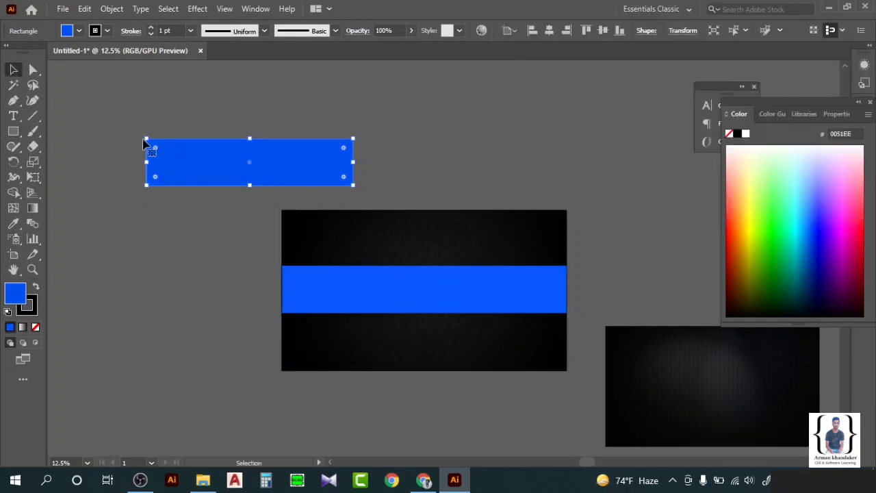
drag(205, 168, 386, 280)
click(798, 271)
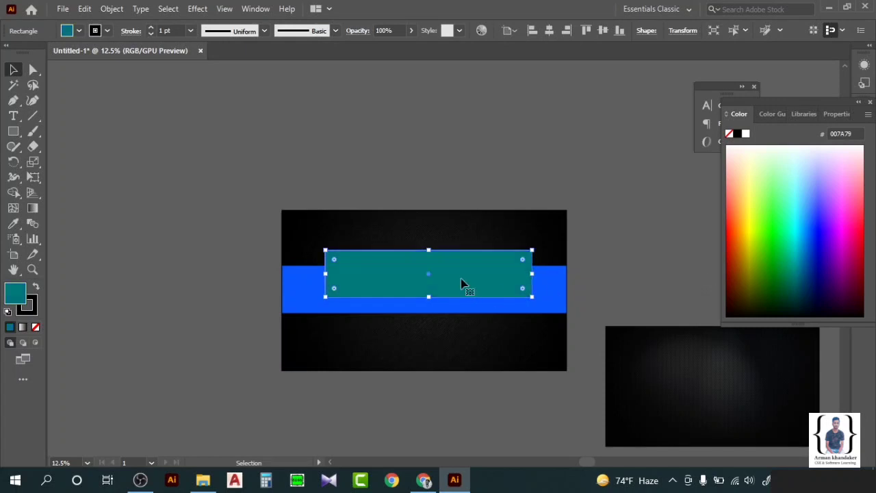
mouse_move(464, 285)
mouse_down()
mouse_move(462, 306)
mouse_move(461, 294)
mouse_up()
click(549, 30)
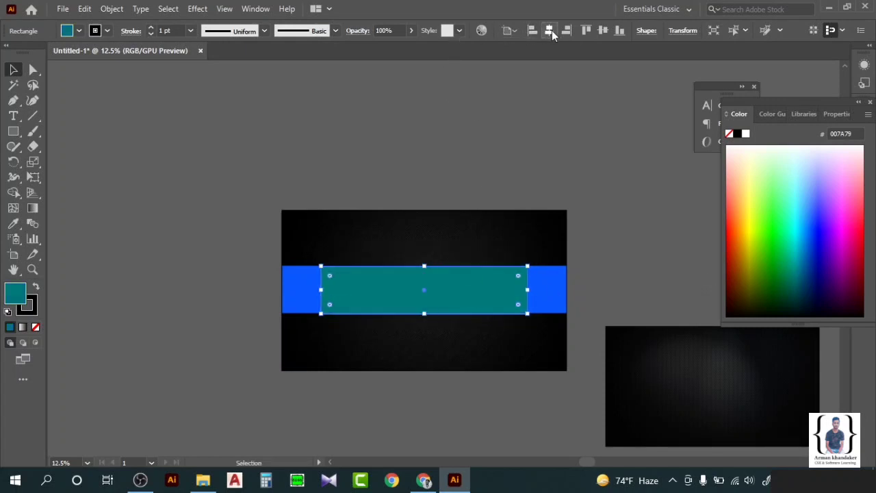
click(75, 151)
Create a 1546 × 423 px rectangle.
key(m)
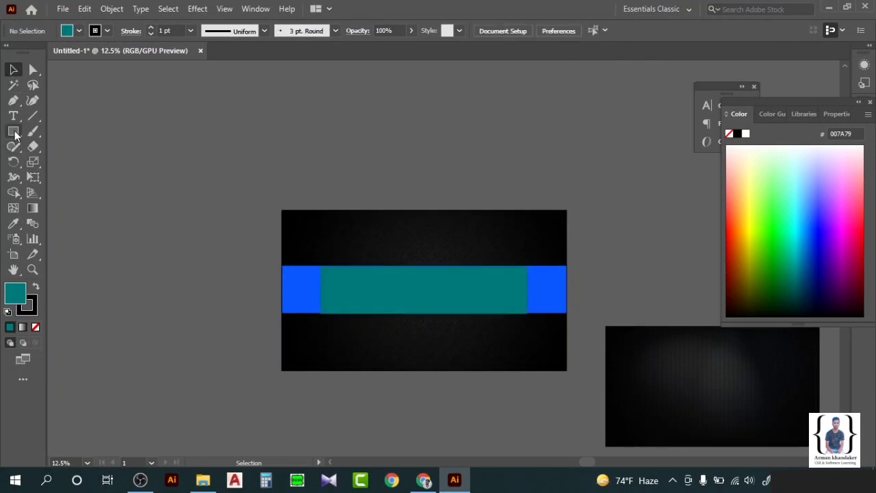
click(211, 178)
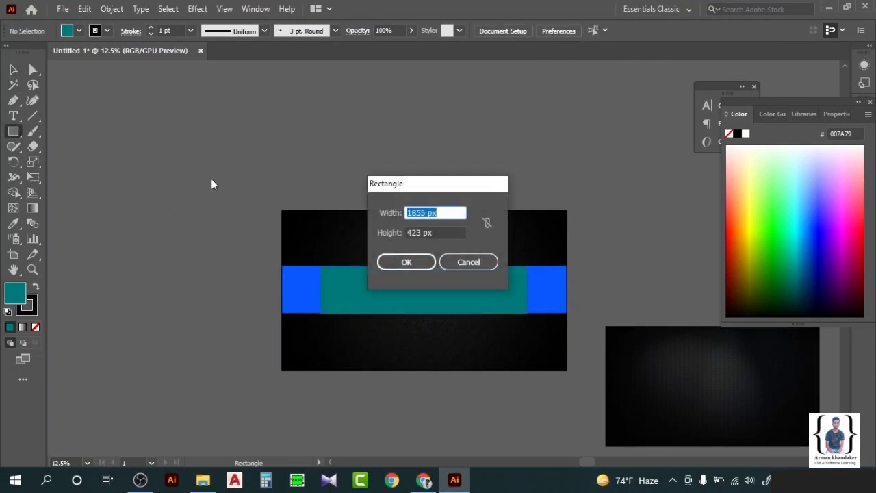
click(416, 213)
text(154)
key(Return)
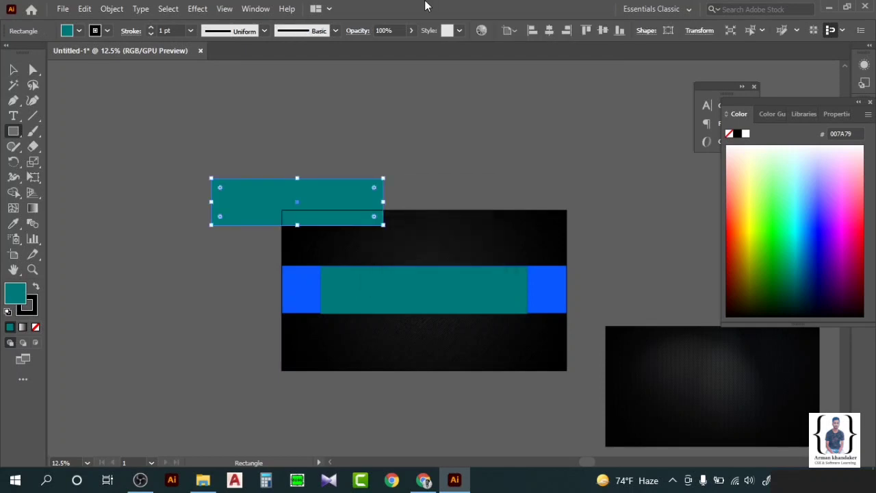
Fill the rectangle light blue and centre it horizontally on the band.
click(810, 157)
click(13, 69)
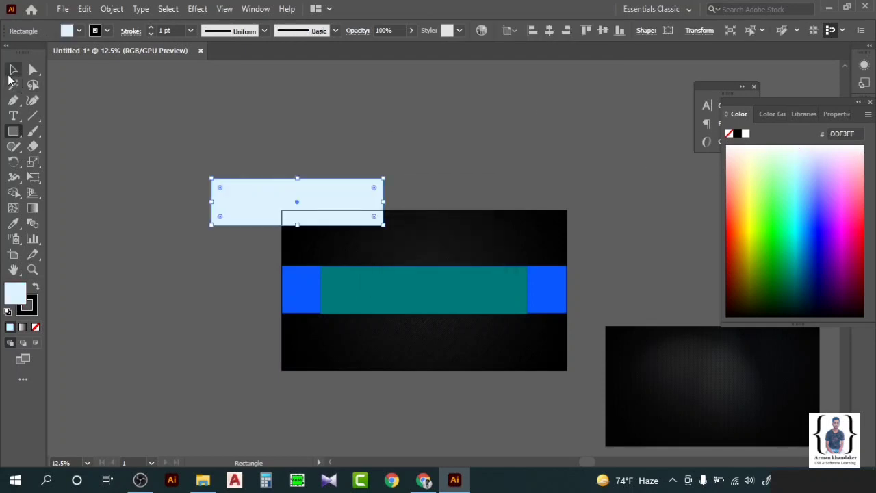
click(340, 134)
drag(308, 201, 438, 285)
click(549, 31)
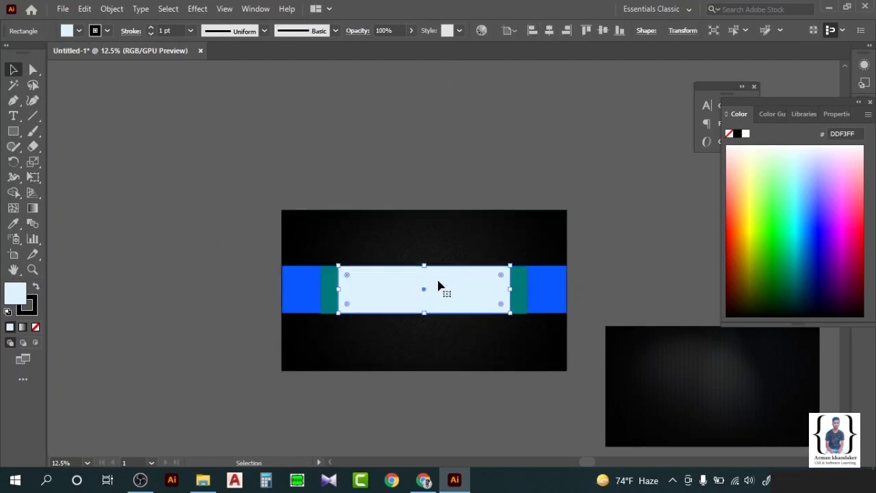
key(ctrl+shift+a)
Nudge the teal rectangle behind slightly and check the band's alignment.
scroll(484, 287, up, 1)
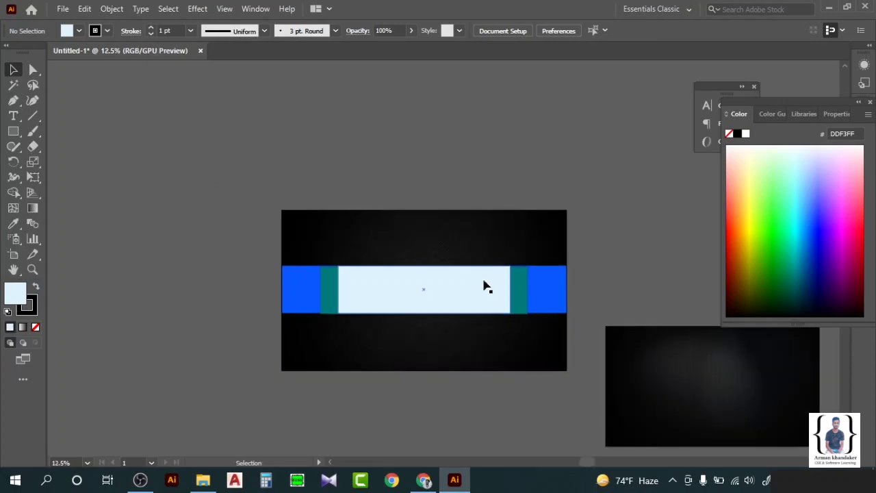
scroll(485, 281, down, 1)
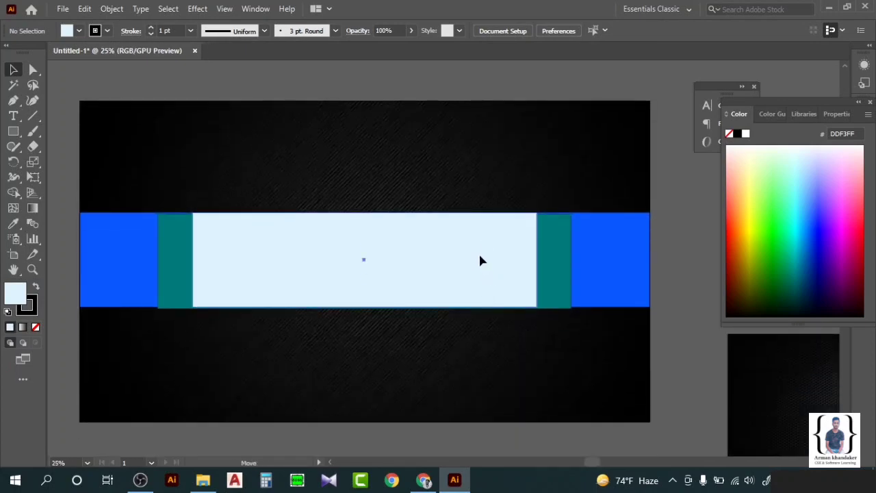
drag(480, 260, 480, 259)
click(565, 260)
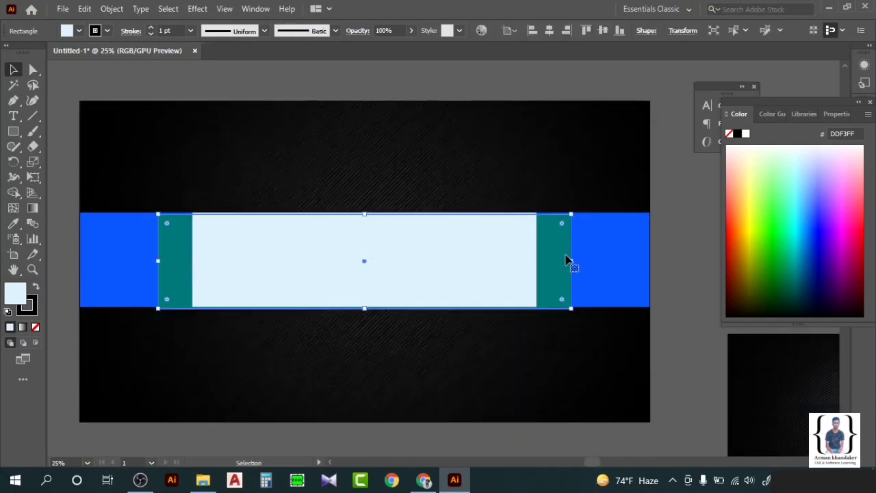
drag(565, 260, 565, 258)
click(671, 205)
scroll(542, 258, left, 2)
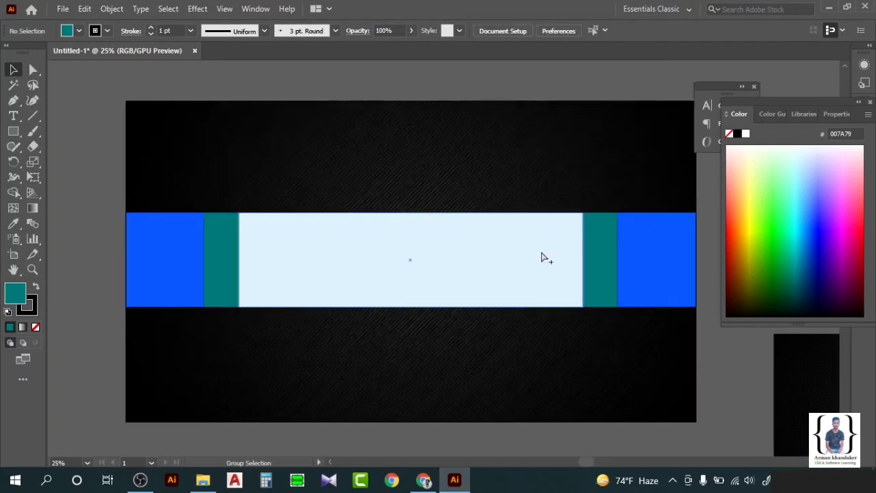
scroll(542, 258, down, 1)
scroll(541, 258, right, 2)
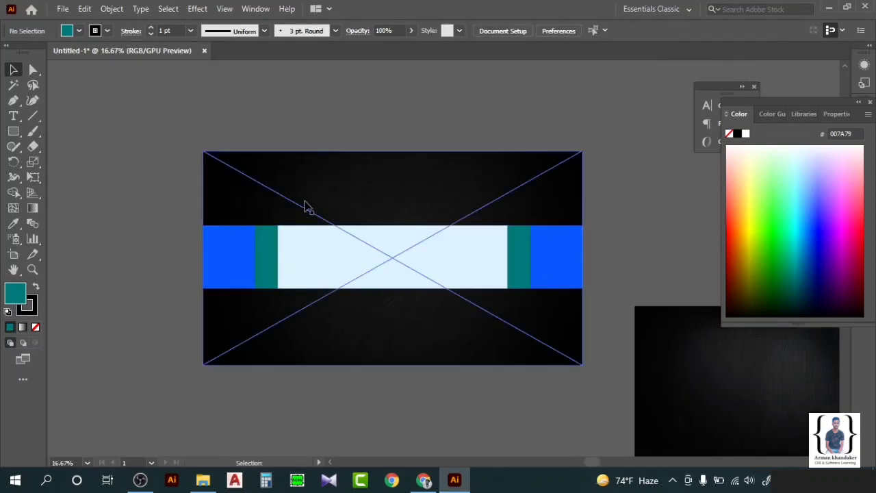
Draw a vertical line at the teal strip's edge and copy it to the other edges.
click(672, 367)
click(32, 116)
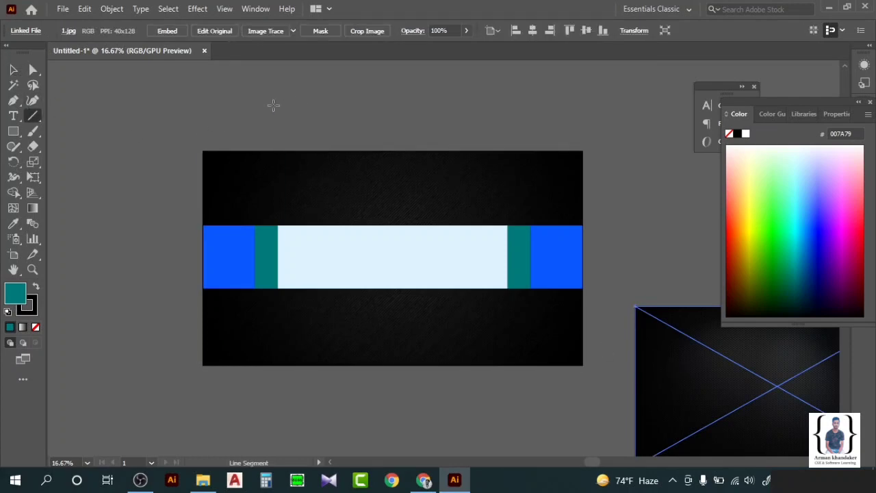
drag(278, 105, 278, 437)
key(v)
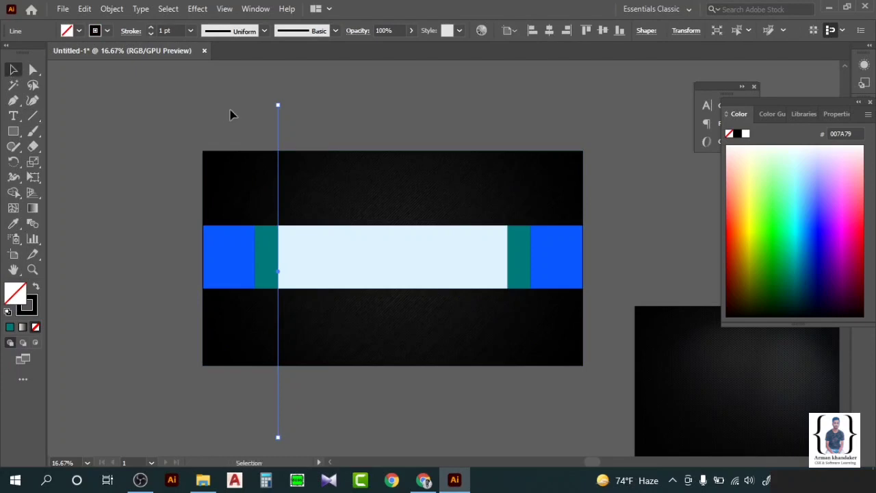
drag(278, 123, 530, 122)
click(534, 117)
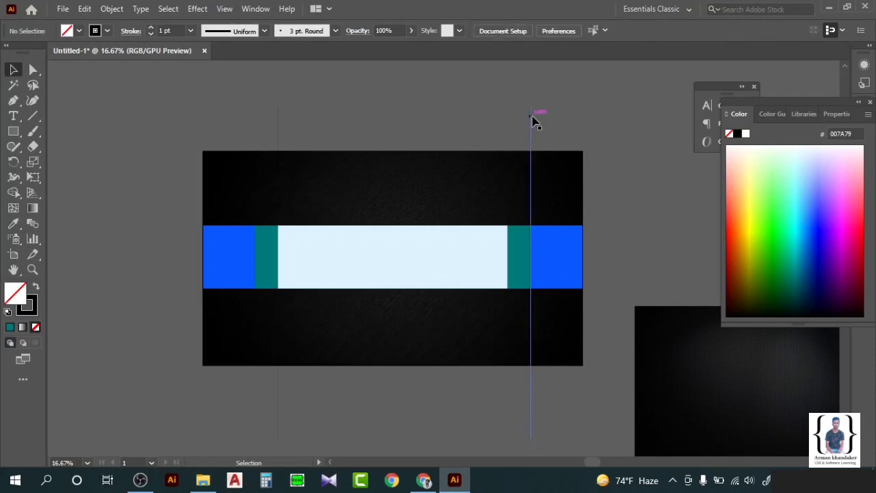
click(532, 115)
drag(528, 120, 255, 108)
click(499, 118)
click(101, 171)
Draw a horizontal line along the band's top edge and copy it to the bottom edge.
key(backslash)
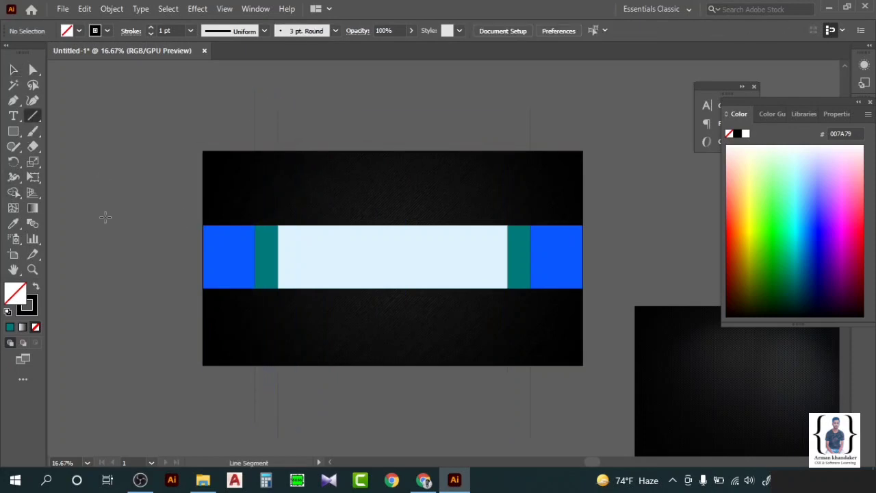
click(406, 212)
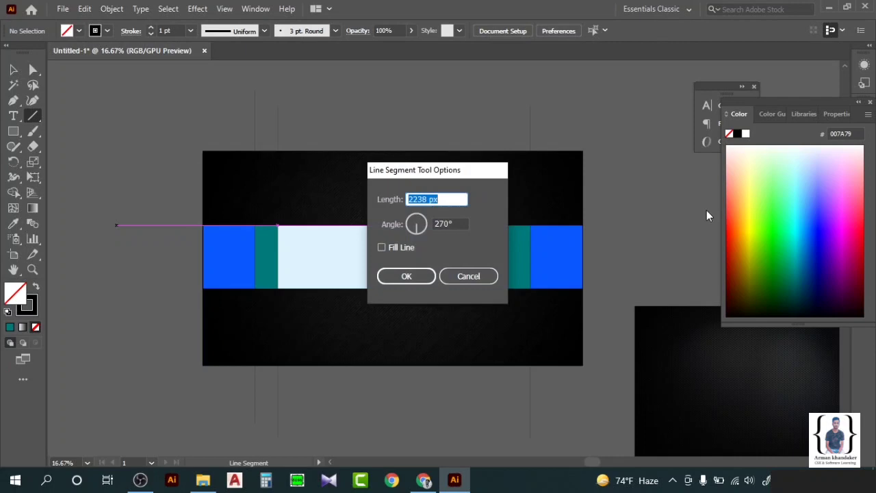
click(482, 276)
click(172, 225)
click(472, 275)
click(106, 226)
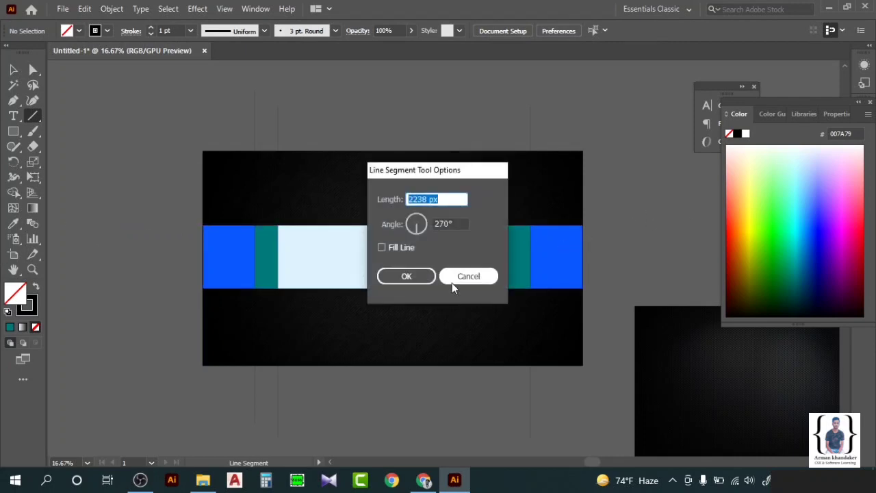
click(453, 278)
drag(117, 224, 649, 224)
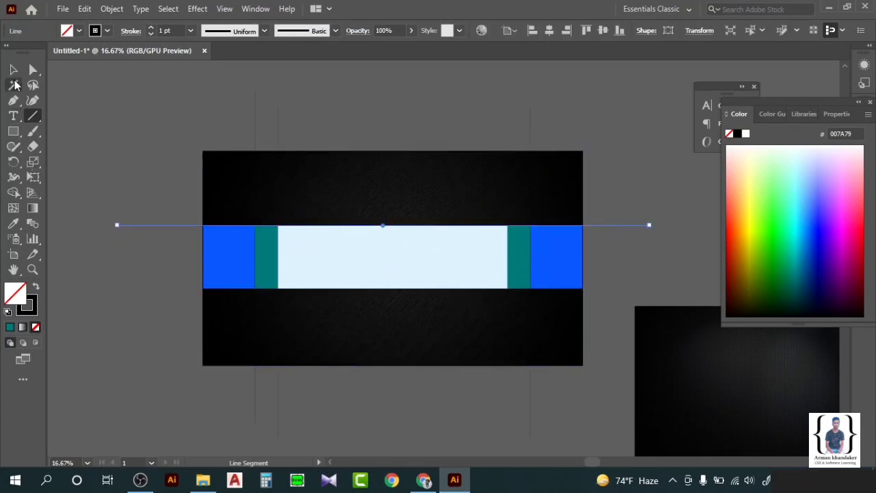
key(v)
click(160, 239)
drag(160, 229, 151, 285)
click(147, 152)
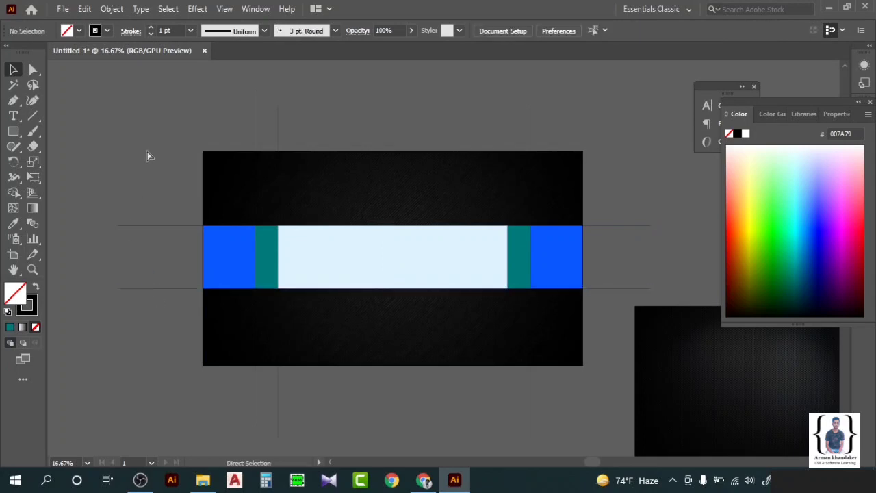
Paste another vertical line at the right teal strip's inner edge.
click(254, 190)
click(199, 127)
mouse_move(533, 127)
mouse_down()
mouse_move(509, 124)
mouse_move(531, 124)
mouse_up()
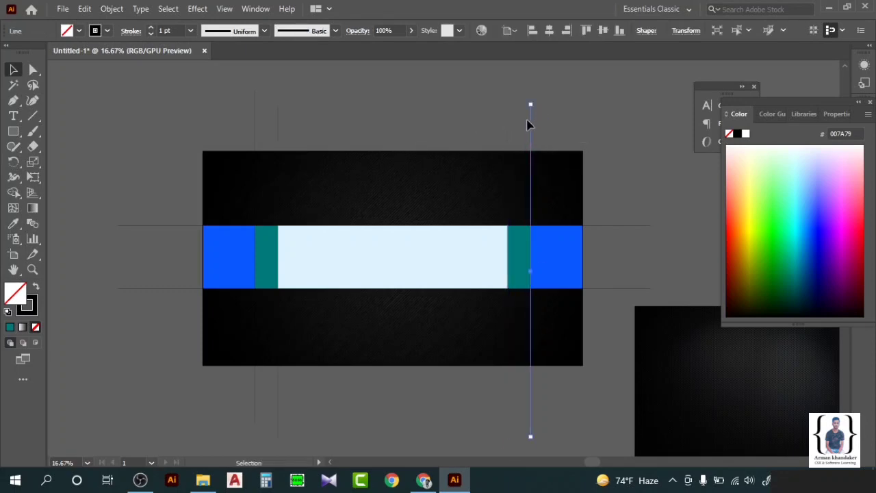
click(502, 123)
key(ctrl+v)
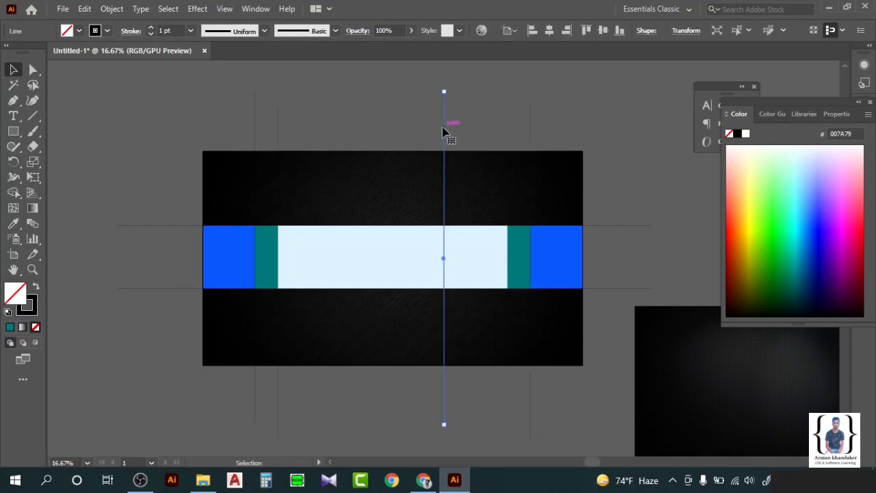
drag(443, 132, 508, 130)
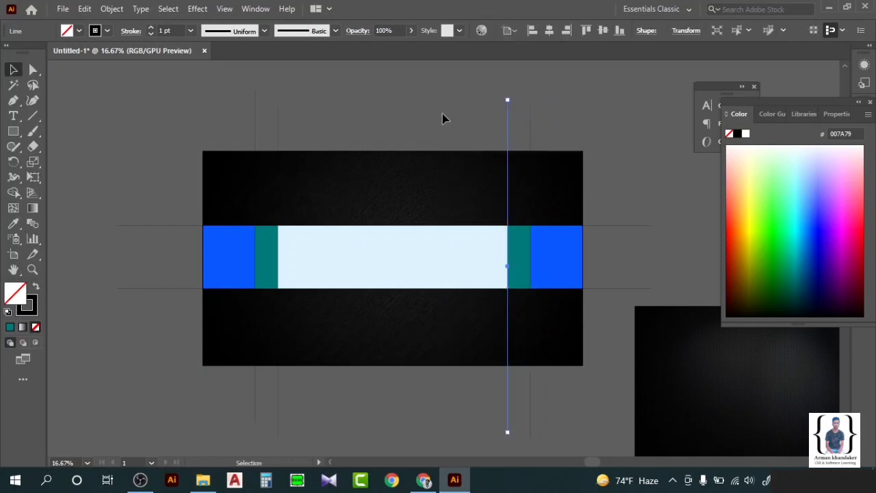
click(316, 136)
Set the stroke weight of all vertical and horizontal lines to 5 pt.
key(ctrl+a)
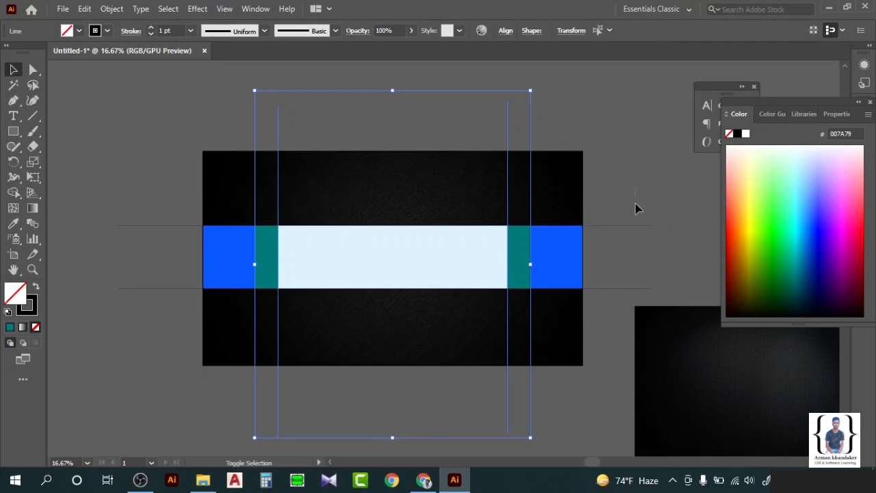
drag(615, 297, 68, 78)
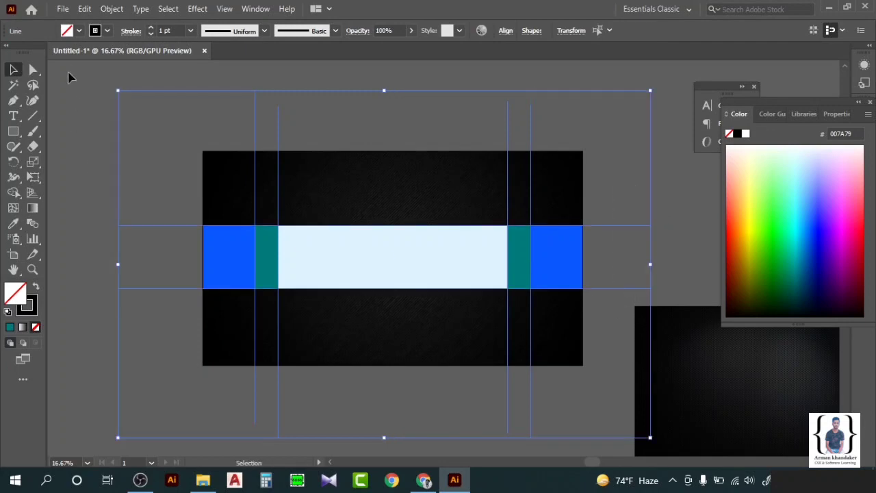
click(150, 28)
click(151, 28)
click(150, 27)
click(151, 27)
click(78, 97)
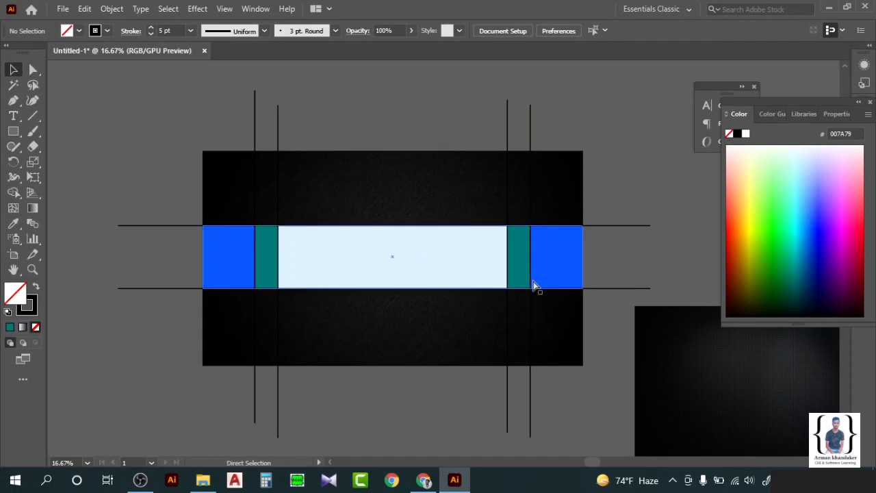
Move the light blue and teal rectangles below the artboard.
scroll(533, 276, down, 4)
scroll(533, 275, up, 4)
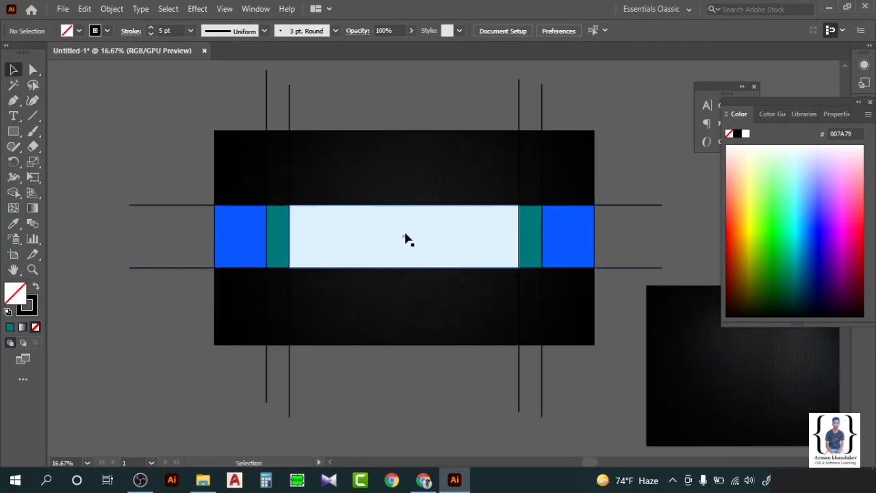
drag(403, 237, 403, 429)
scroll(409, 209, down, 2)
drag(408, 210, 396, 446)
drag(595, 322, 264, 261)
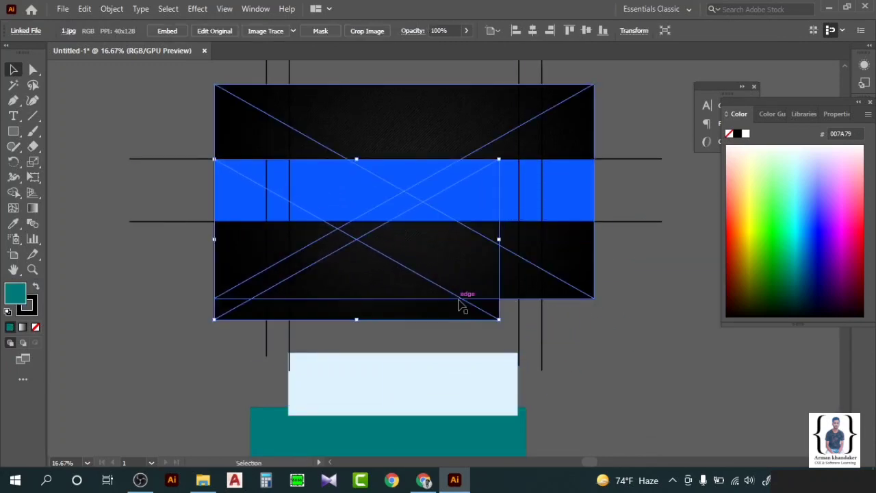
Bring the textured image to the front and resize it over the band.
right_click(436, 263)
mouse_move(548, 374)
click(599, 369)
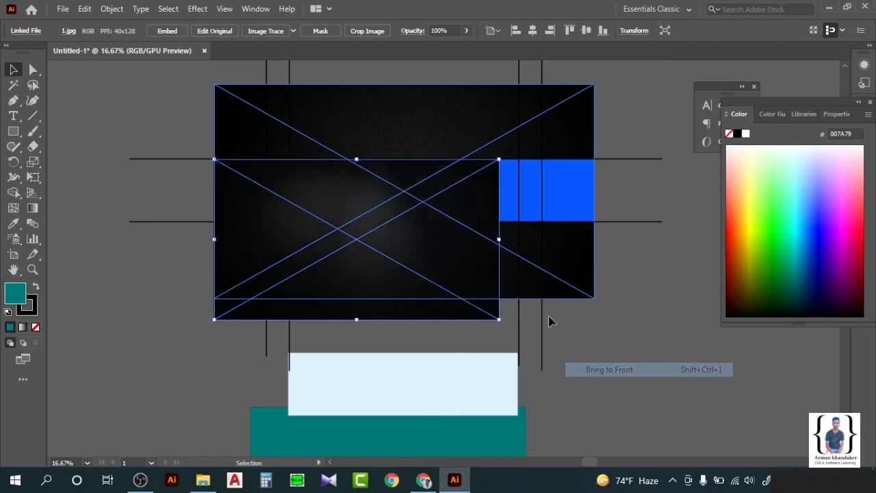
drag(499, 318, 574, 219)
drag(596, 223, 743, 439)
click(636, 251)
Stretch the image strip to the artboard's right edge and zoom out.
scroll(594, 199, up, 3)
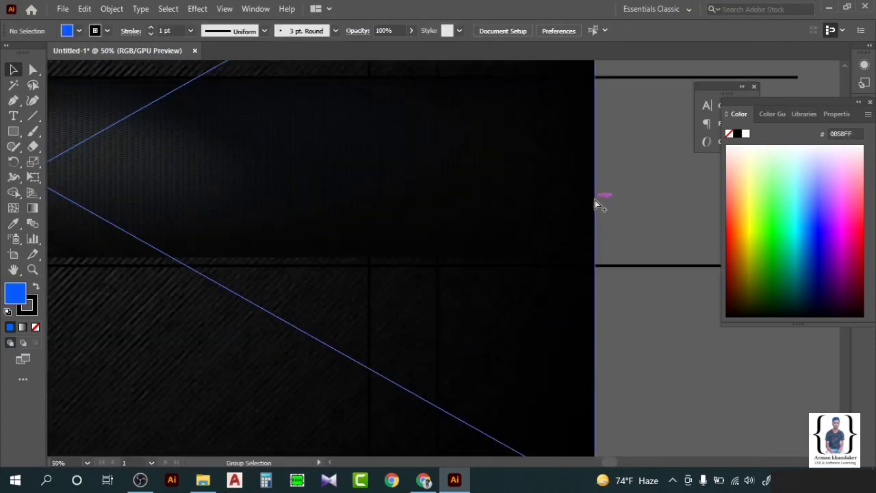
click(517, 215)
drag(571, 264, 578, 263)
click(622, 211)
key(ctrl+minus)
key(ctrl+minus)
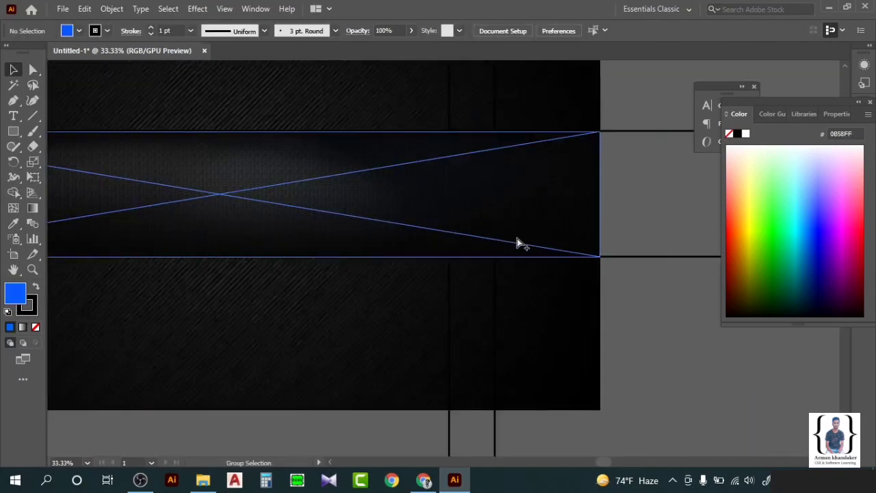
key(ctrl+minus)
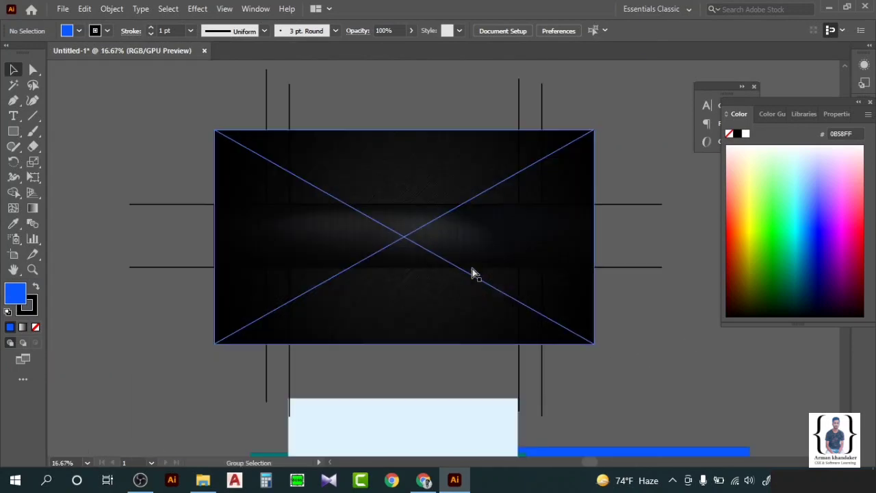
drag(381, 94, 636, 169)
Colour the stroke of the vertical and horizontal lines light orange.
shift+click(643, 267)
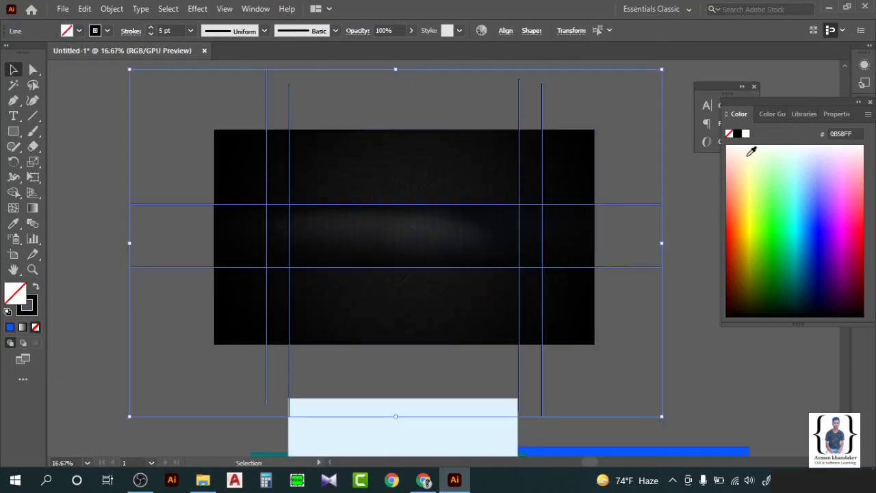
click(739, 218)
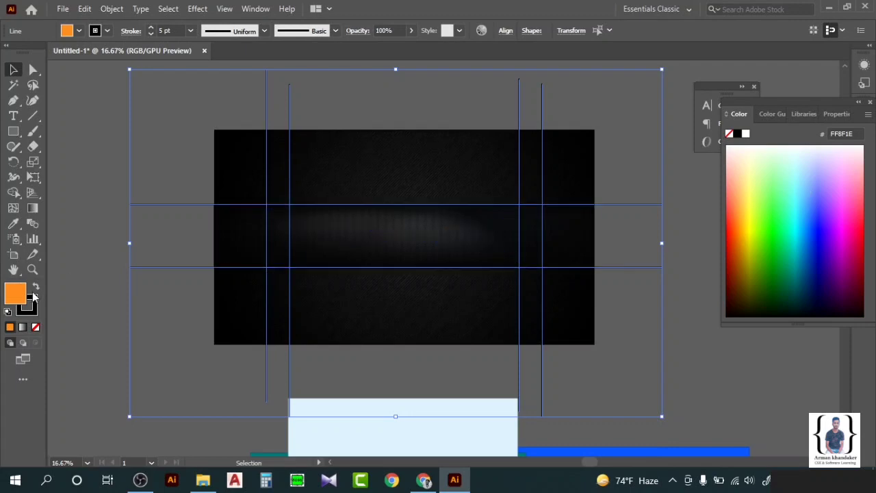
click(740, 186)
click(73, 152)
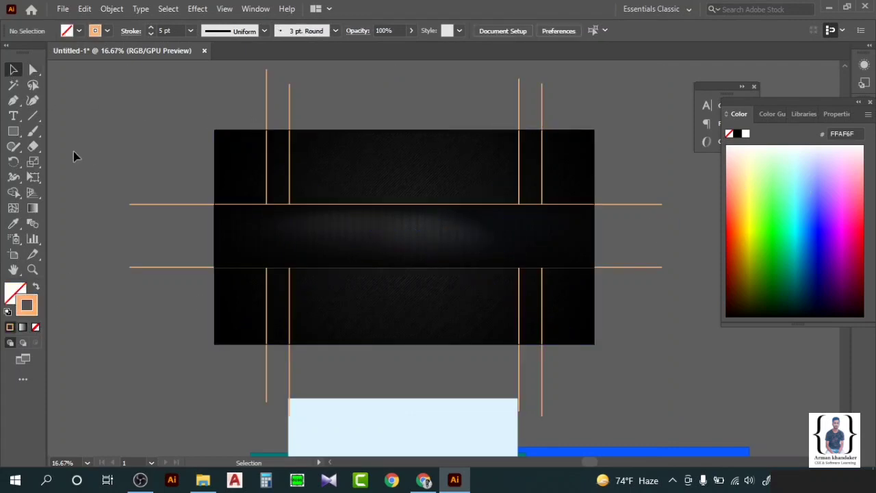
Bring the orange guide lines in front of the background via Arrange > Bring to Front.
click(541, 103)
right_click(542, 104)
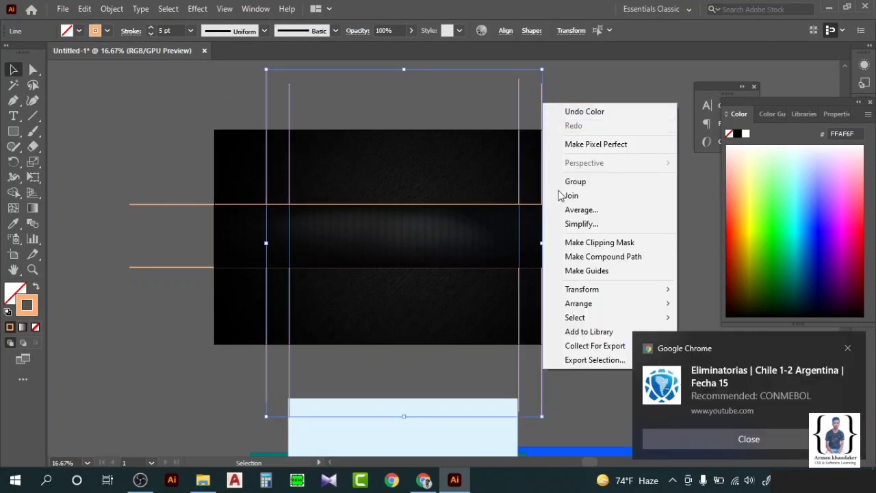
mouse_move(597, 303)
click(703, 303)
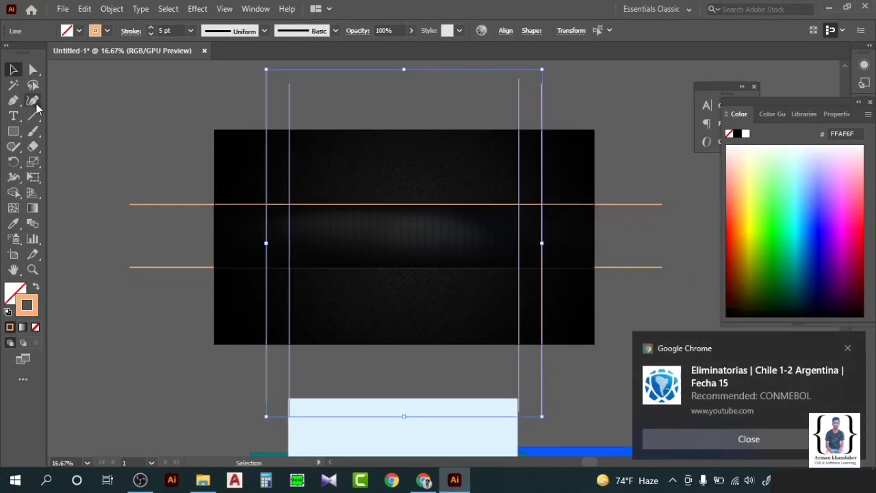
click(33, 101)
click(14, 66)
click(109, 168)
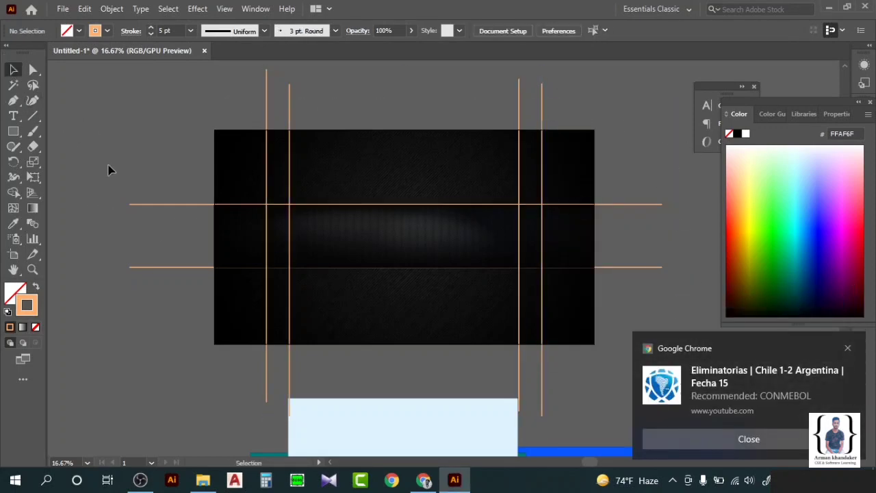
Stretch the band image to 2560 × 431 px between the horizontal guide lines.
scroll(397, 268, up, 1)
click(418, 163)
scroll(411, 157, up, 1)
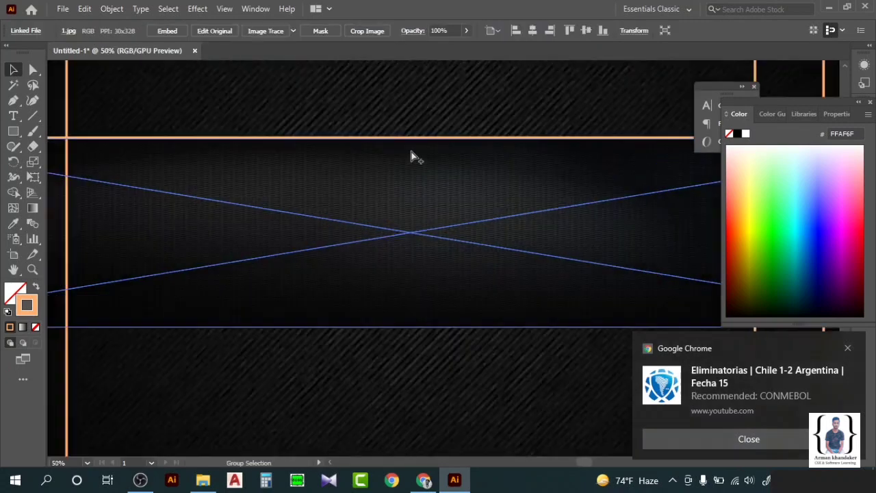
drag(411, 139, 410, 134)
scroll(431, 213, down, 2)
scroll(441, 226, right, 1)
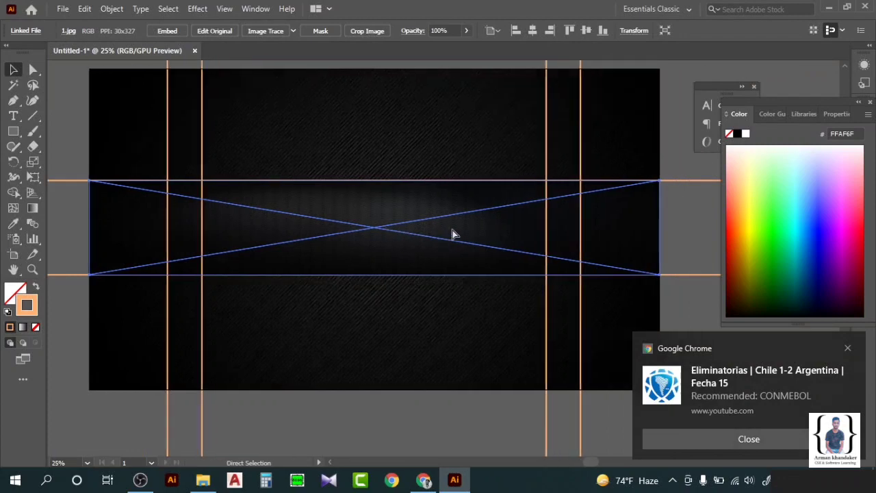
scroll(452, 230, up, 1)
click(849, 348)
click(726, 364)
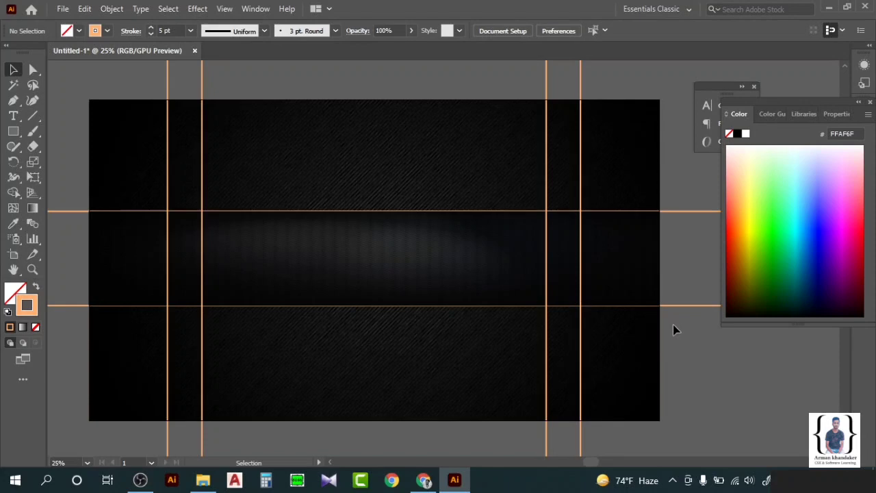
click(203, 479)
Drag arman.jpg from File Explorer and drop it just above the banner artboard.
drag(354, 109, 596, 167)
scroll(498, 296, down, 4)
click(532, 163)
scroll(467, 186, up, 2)
scroll(467, 187, up, 1)
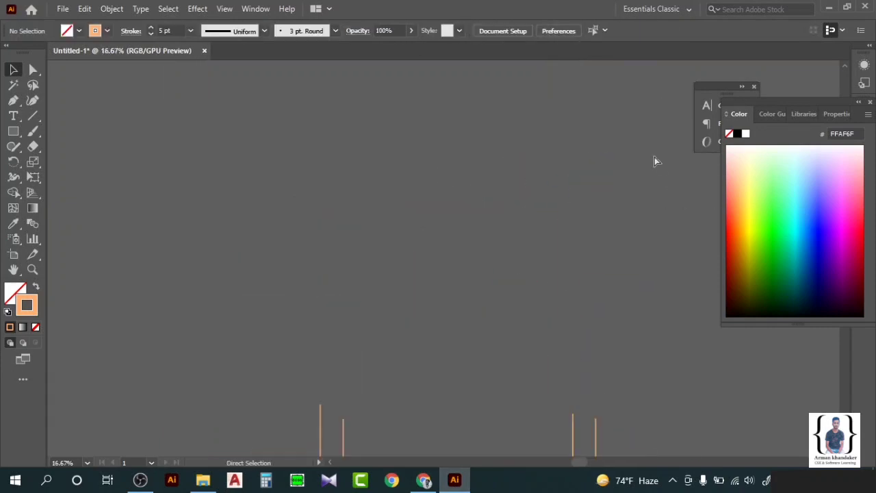
scroll(655, 157, down, 1)
Shrink the portrait photo to a small size with a corner handle.
drag(715, 185, 512, 274)
scroll(513, 274, down, 1)
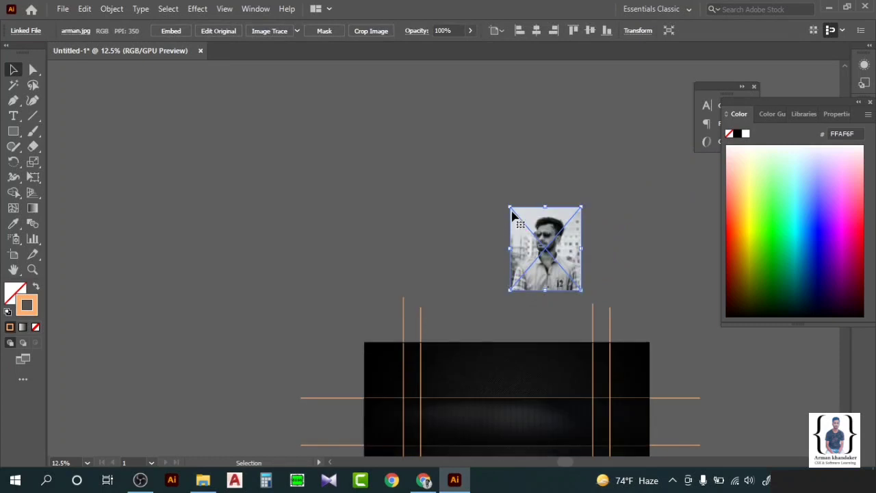
drag(511, 208, 531, 238)
drag(460, 262, 459, 260)
click(444, 190)
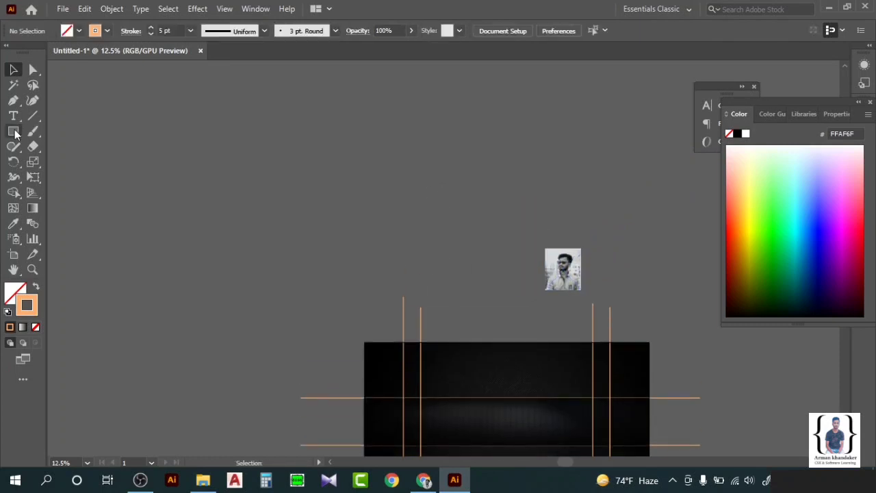
drag(15, 133, 72, 162)
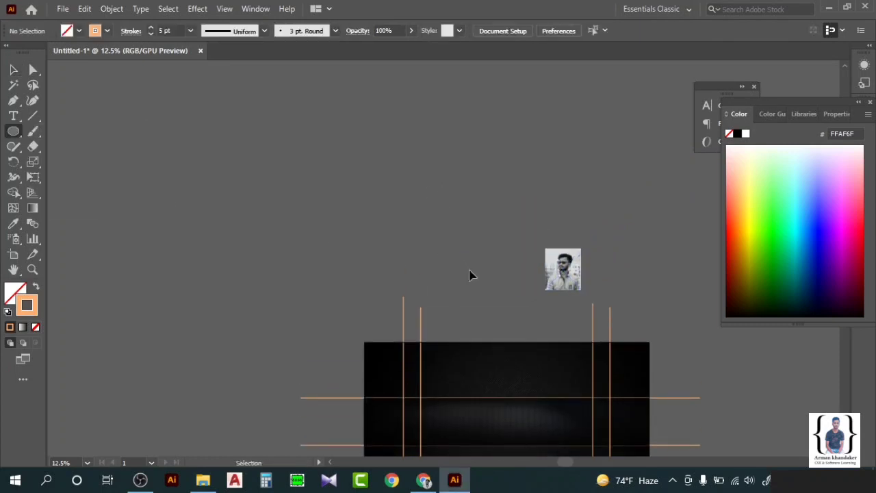
scroll(469, 274, down, 1)
scroll(401, 276, up, 4)
Draw a circle beside the portrait photo and give it a red outline.
drag(411, 177, 527, 293)
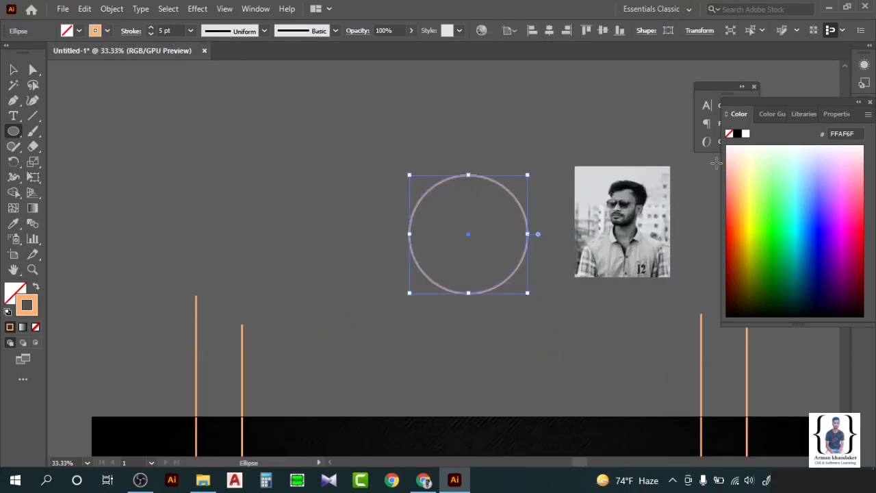
click(107, 31)
click(46, 57)
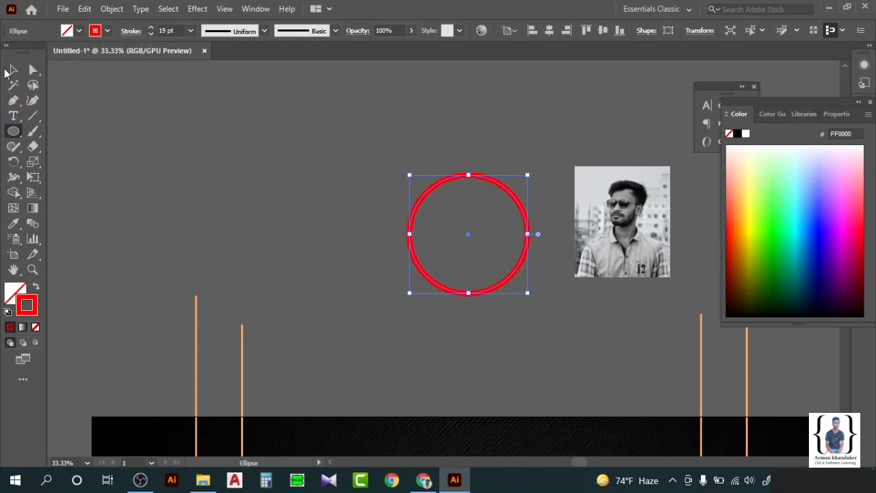
click(125, 110)
Shift the portrait photo aside and thicken the circle's outline to 24 pt.
scroll(386, 200, right, 3)
scroll(385, 200, down, 2)
drag(558, 109, 551, 175)
click(366, 200)
scroll(366, 201, up, 2)
drag(360, 140, 349, 198)
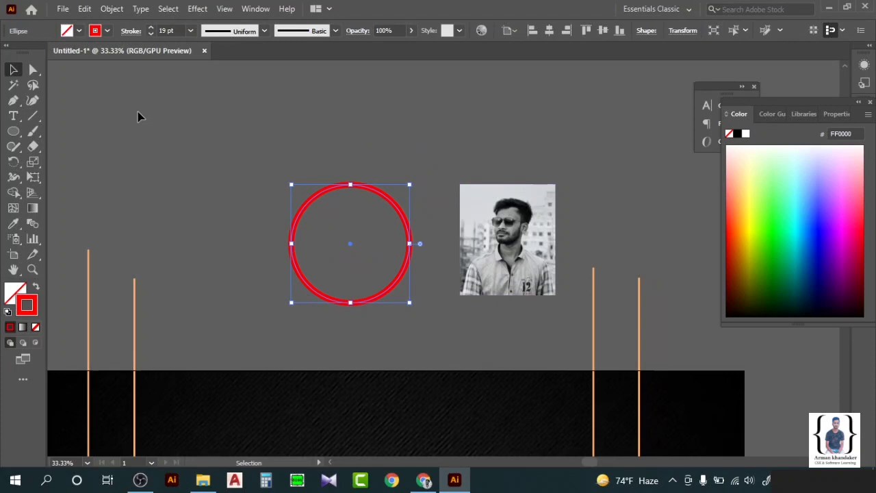
click(150, 26)
click(313, 217)
scroll(322, 223, down, 5)
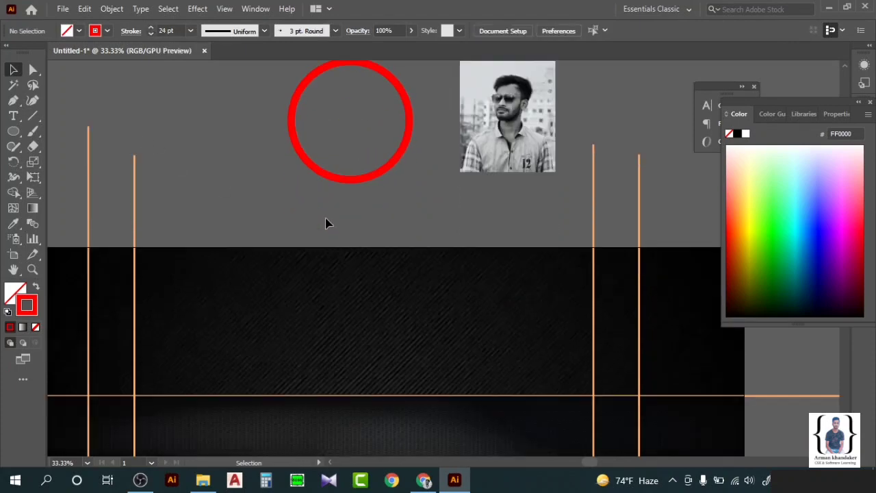
scroll(323, 190, up, 3)
scroll(322, 189, down, 1)
Paste and Alt-drag copies of the red ring until seven circles surround the photo.
click(324, 163)
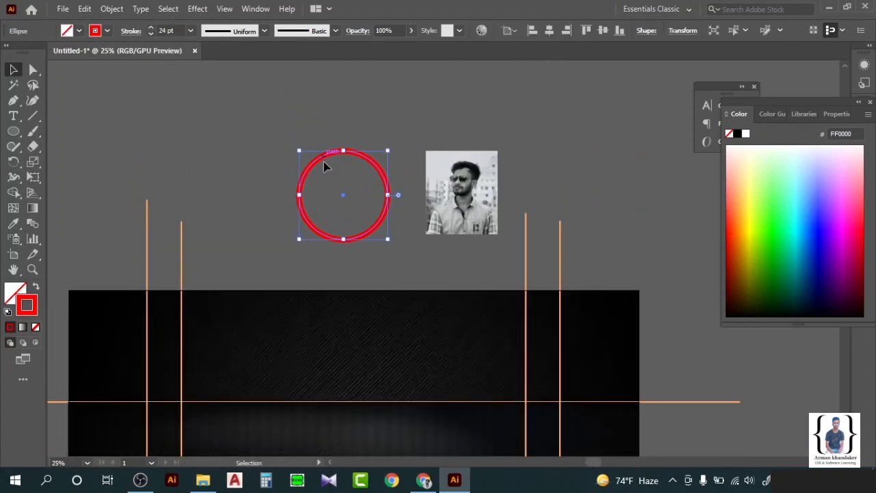
scroll(325, 164, up, 2)
click(232, 151)
key(ctrl+v)
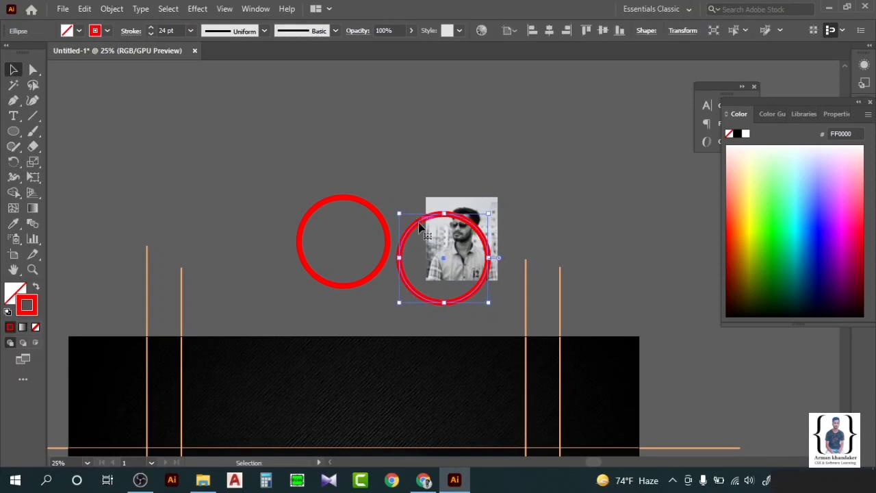
drag(420, 228, 498, 96)
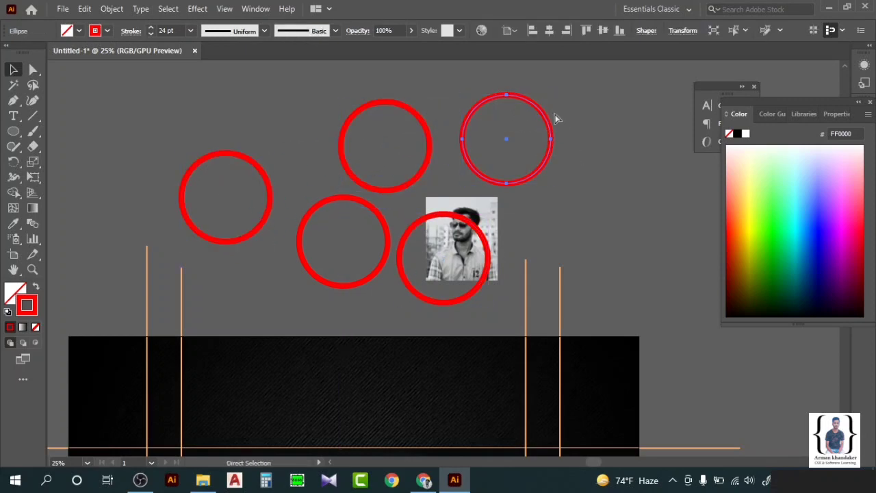
scroll(390, 144, up, 2)
shift+click(428, 189)
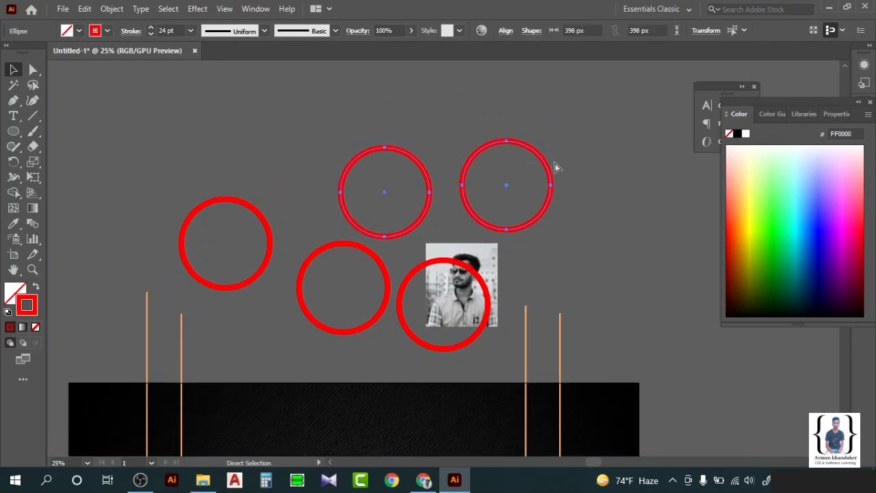
scroll(323, 151, up, 3)
drag(386, 223, 297, 147)
Apply a 7.6957-pixel Gaussian Blur to the two top red circles.
click(211, 197)
click(197, 8)
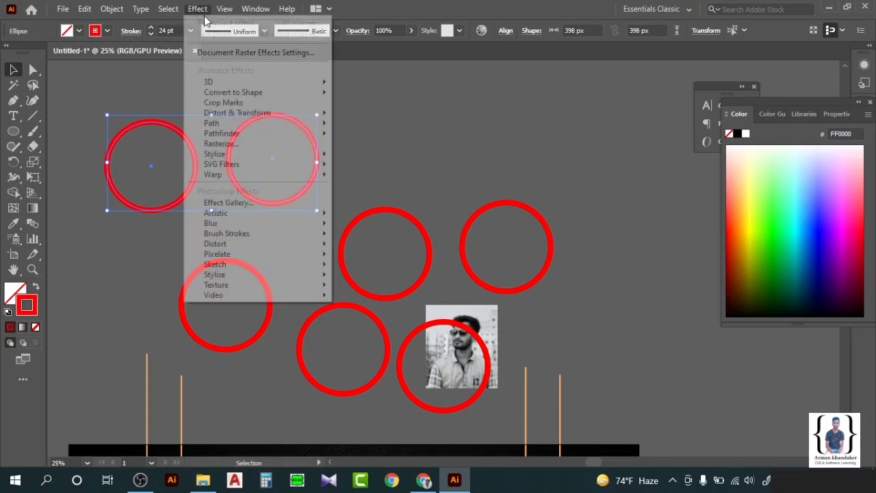
mouse_move(268, 229)
click(352, 226)
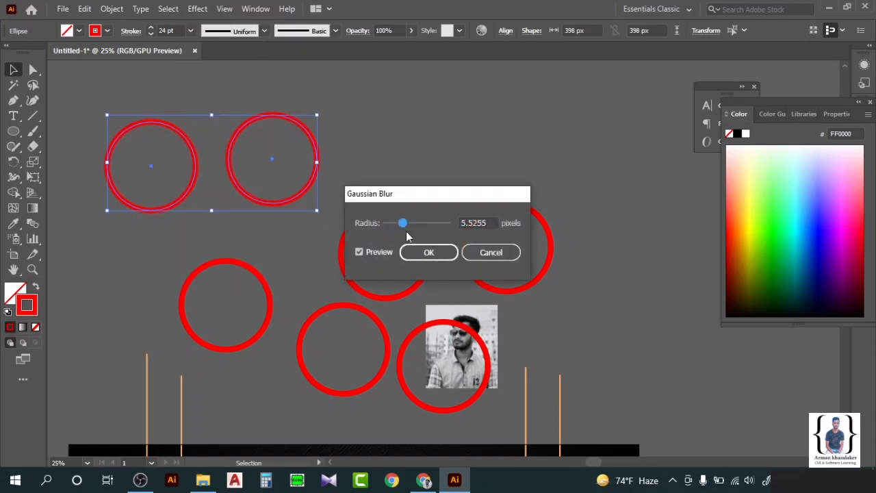
click(429, 252)
scroll(422, 155, down, 1)
click(366, 225)
Apply the same Gaussian Blur to the two middle red circles.
click(516, 217)
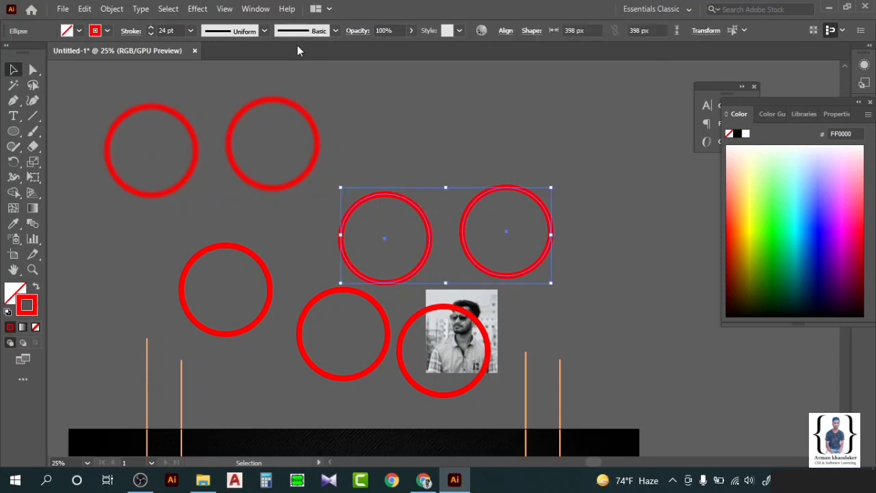
click(200, 10)
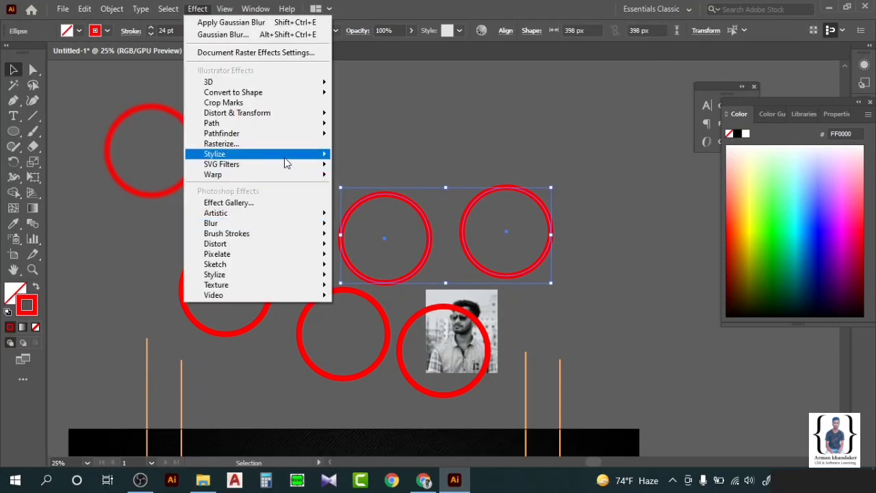
mouse_move(287, 223)
click(369, 226)
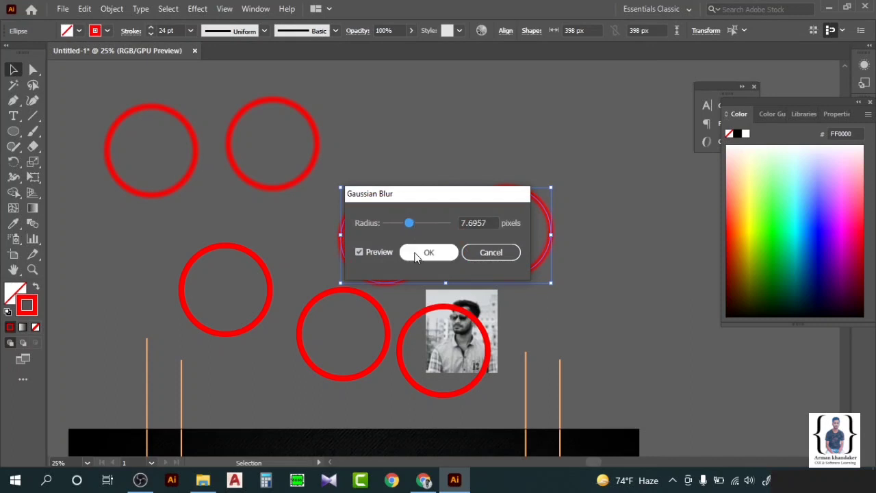
click(428, 253)
Select the left and bottom-middle circles, choose Gaussian Blur, and cancel the repeat-blur warning.
drag(315, 328, 248, 256)
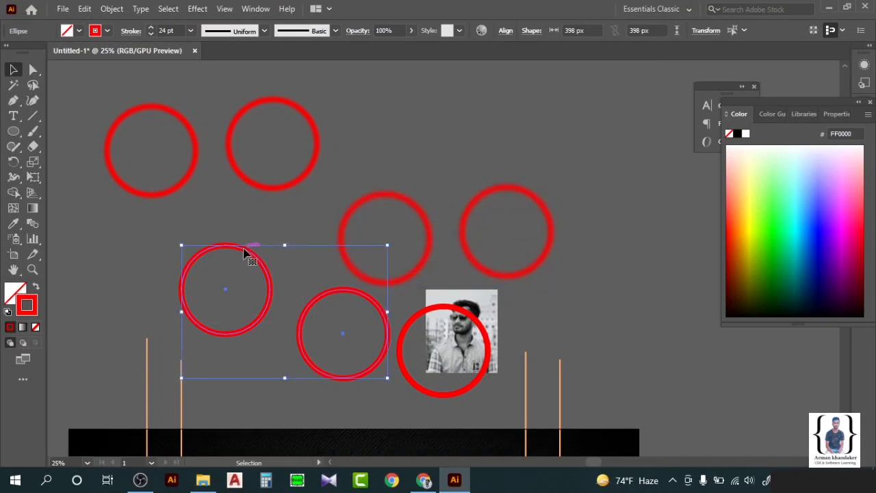
click(125, 241)
scroll(258, 290, down, 2)
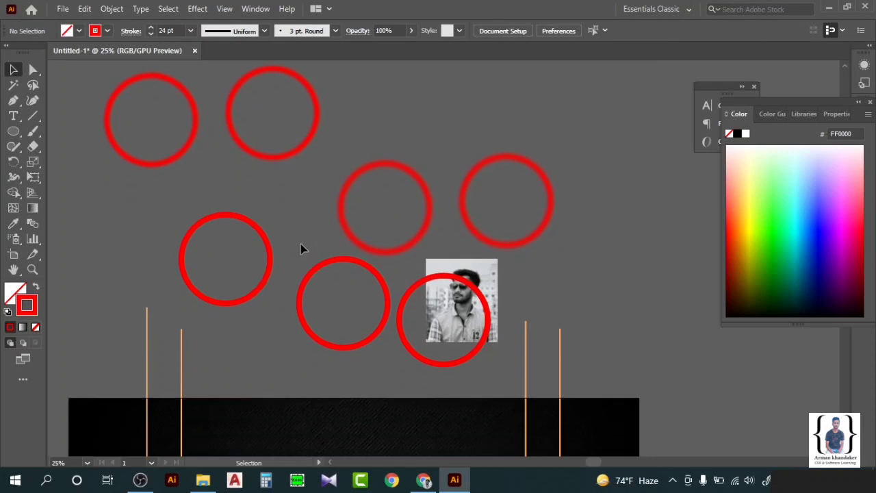
drag(248, 326, 253, 318)
click(315, 259)
drag(238, 275, 238, 276)
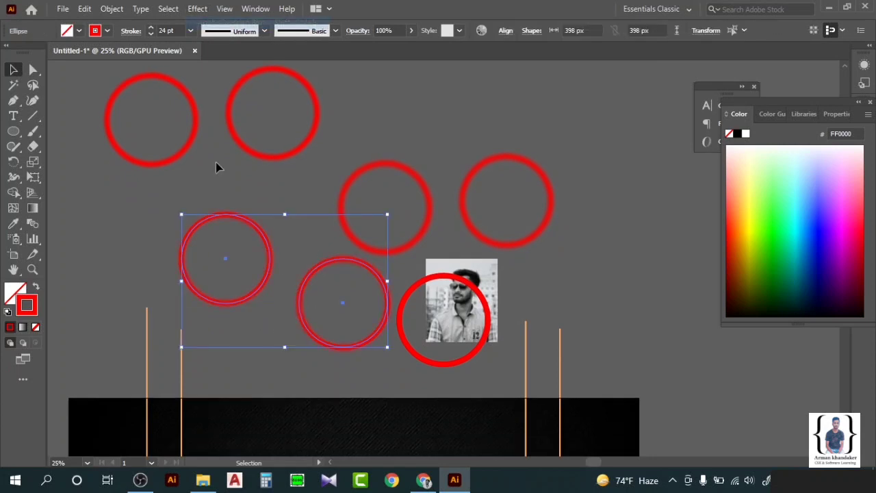
click(205, 8)
mouse_move(303, 225)
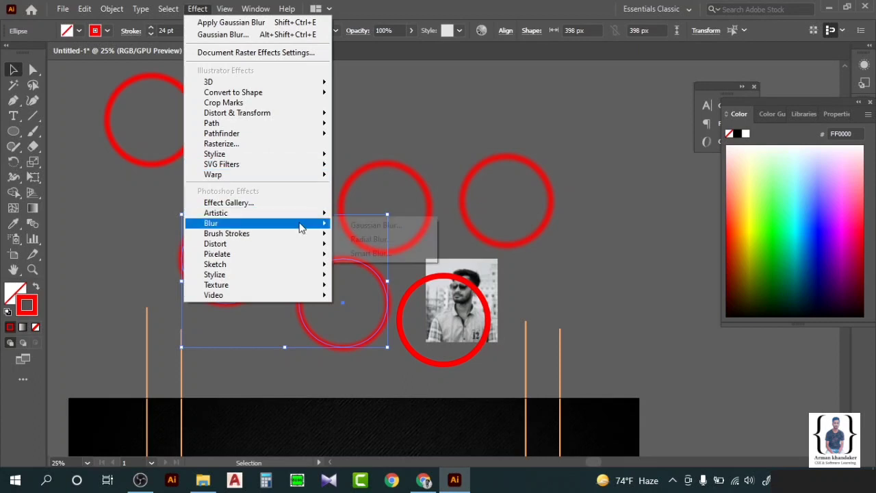
click(363, 217)
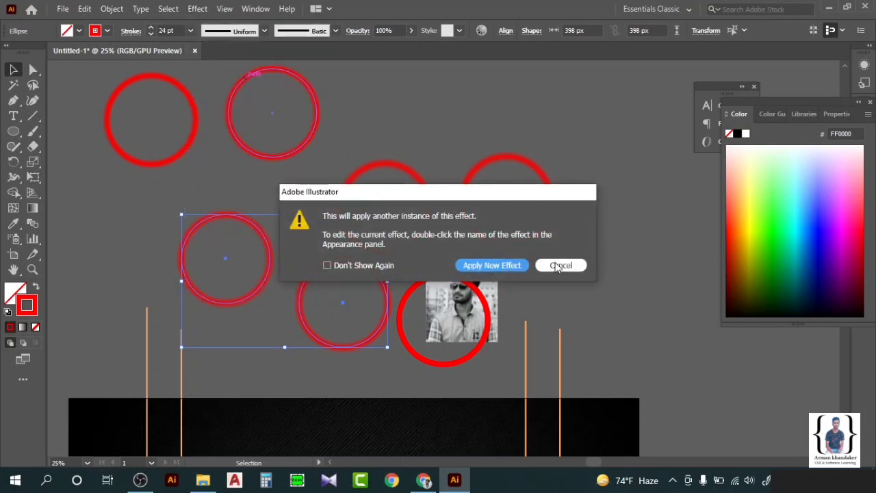
click(559, 265)
click(438, 157)
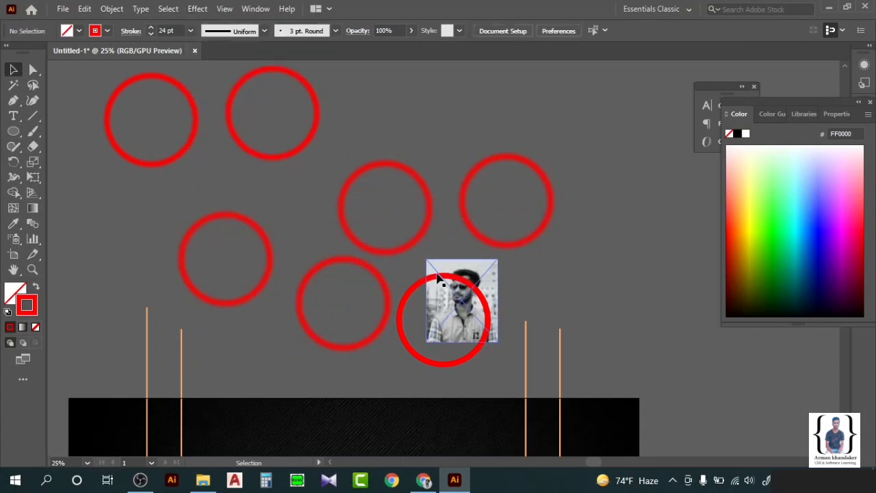
Move the photo to the right and place the sharp red ring over it.
drag(438, 277, 635, 211)
click(618, 144)
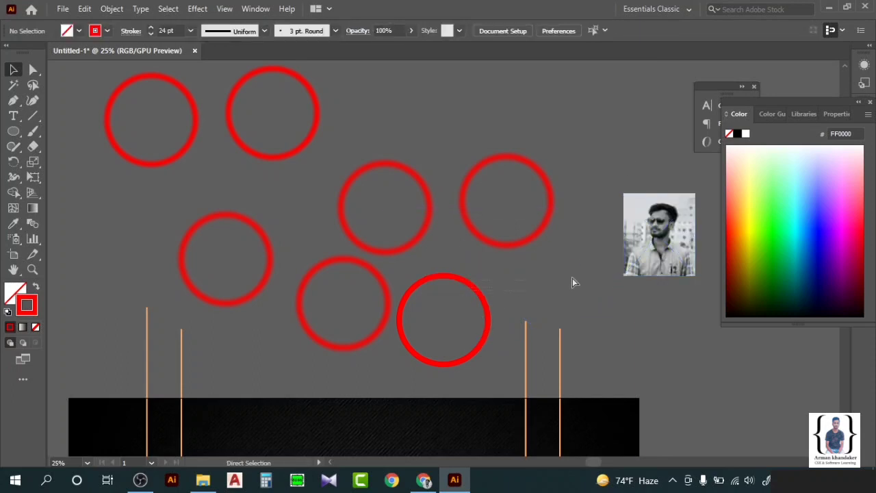
click(481, 297)
drag(477, 296, 628, 96)
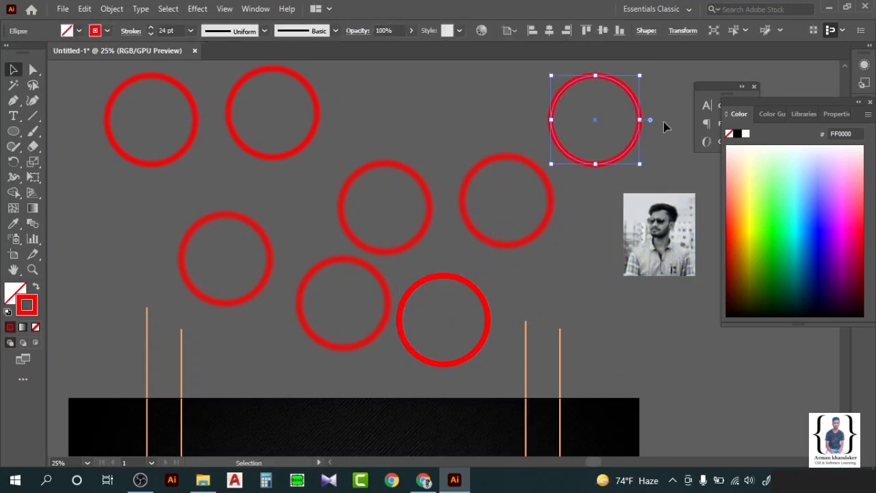
scroll(664, 127, right, 3)
drag(517, 127, 579, 243)
click(616, 166)
scroll(551, 236, up, 4)
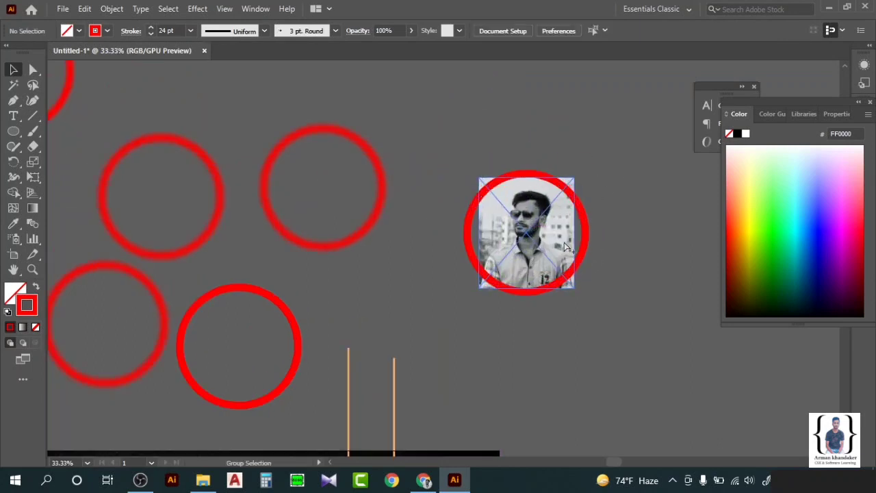
Enlarge and reposition the photo until it fills the ring, then select both.
click(520, 218)
scroll(375, 178, up, 2)
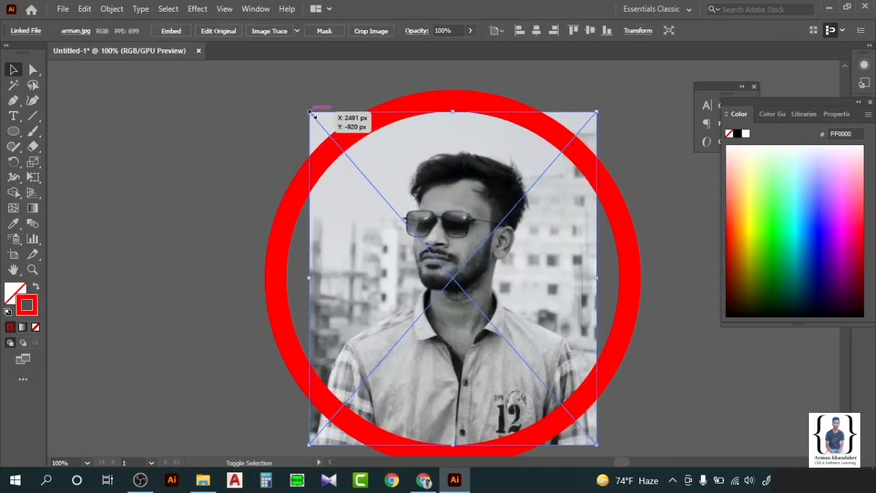
drag(311, 111, 289, 87)
drag(396, 200, 411, 233)
drag(299, 113, 278, 89)
drag(440, 236, 452, 241)
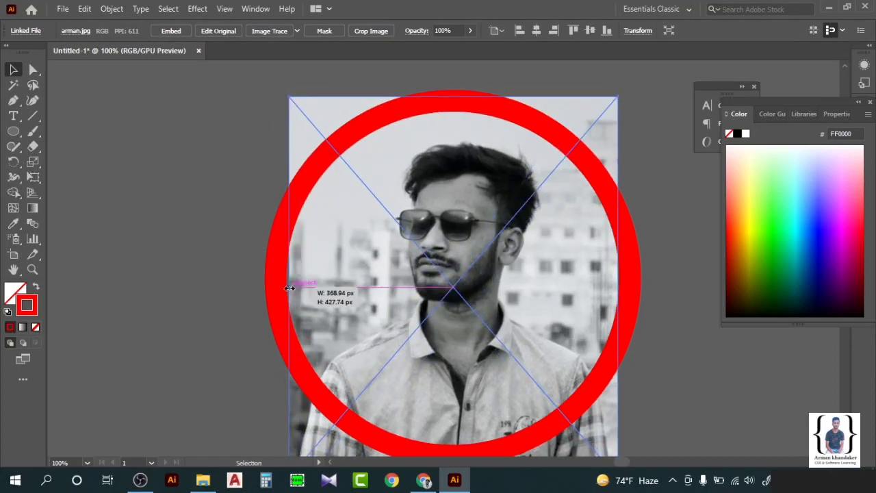
drag(288, 288, 294, 283)
click(661, 219)
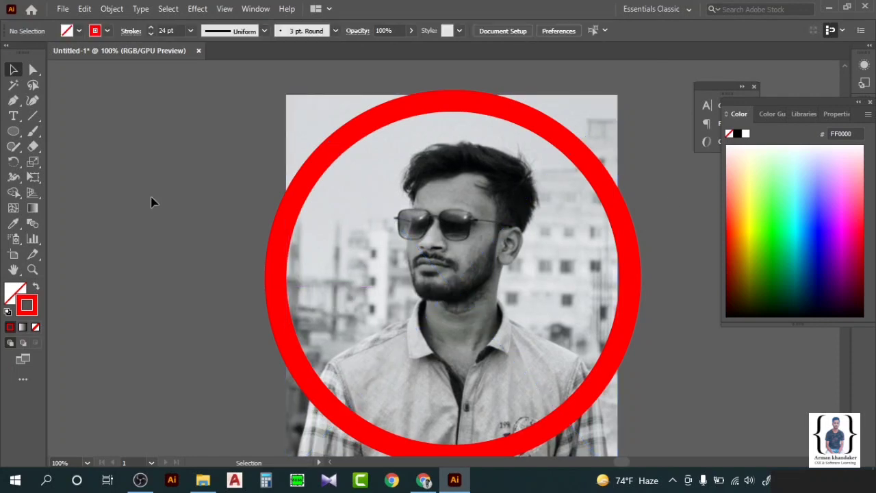
drag(257, 230, 387, 258)
right_click(352, 226)
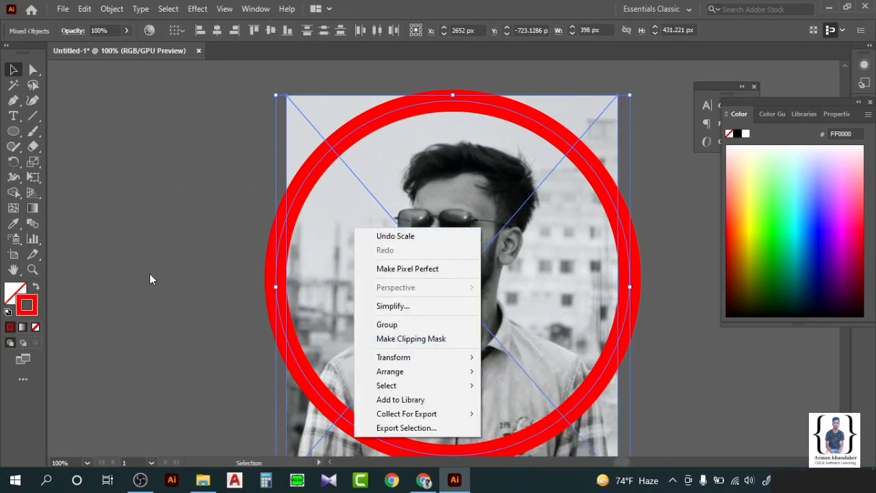
Select the ring and photo together and apply Make Clipping Mask.
click(149, 273)
click(349, 151)
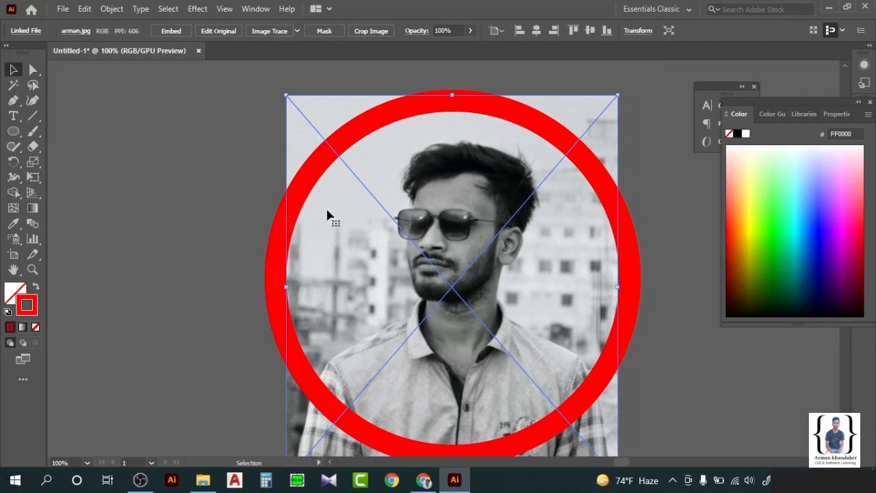
right_click(361, 255)
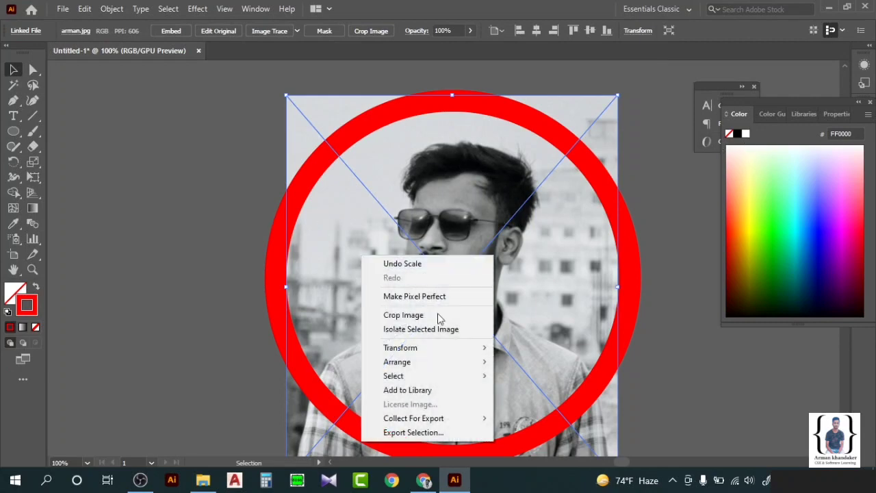
click(214, 240)
drag(214, 241, 427, 311)
right_click(427, 311)
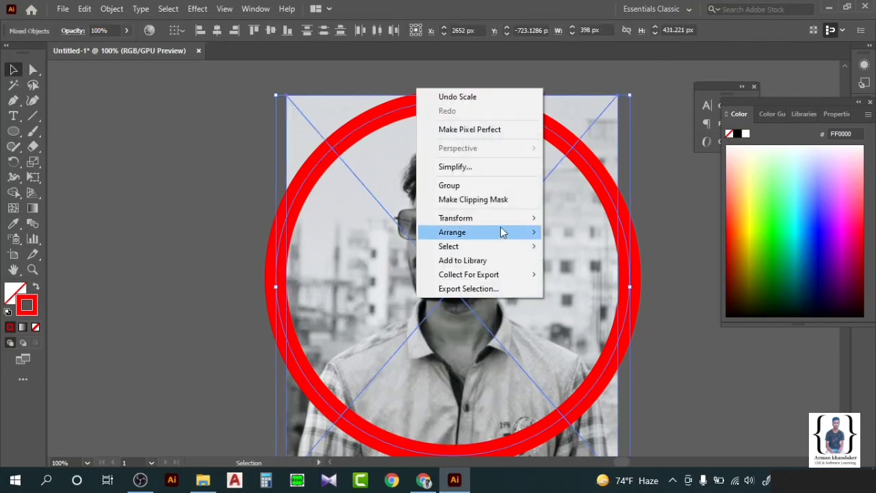
click(500, 206)
click(121, 288)
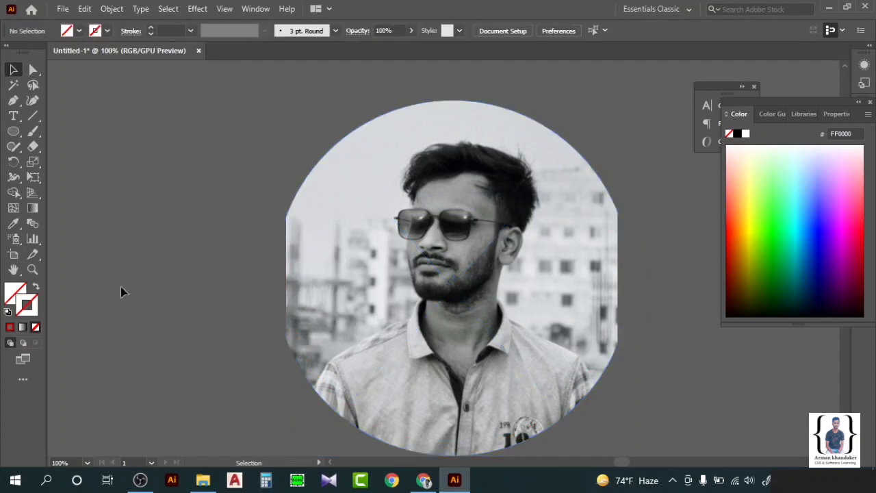
Undo the clip, enlarge the photo slightly, then select all and reapply Make Clipping Mask.
key(ctrl+z)
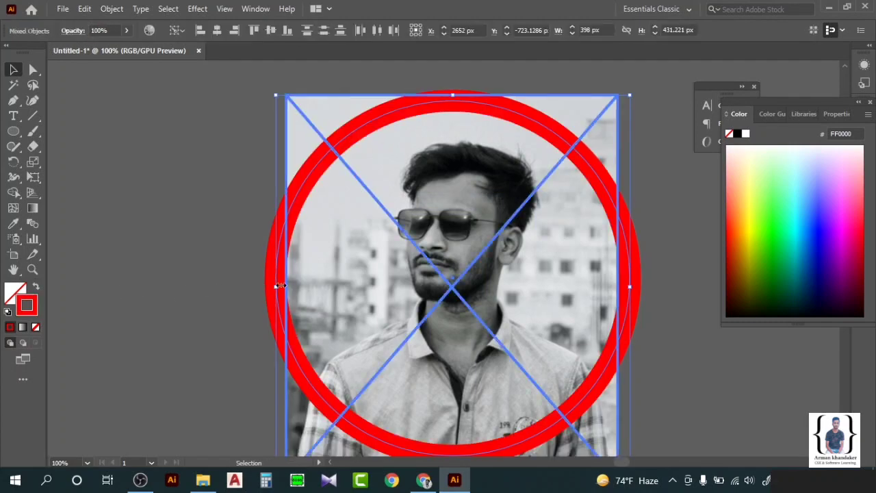
click(268, 248)
click(286, 287)
mouse_move(284, 288)
mouse_down()
mouse_move(272, 288)
mouse_move(280, 288)
mouse_up()
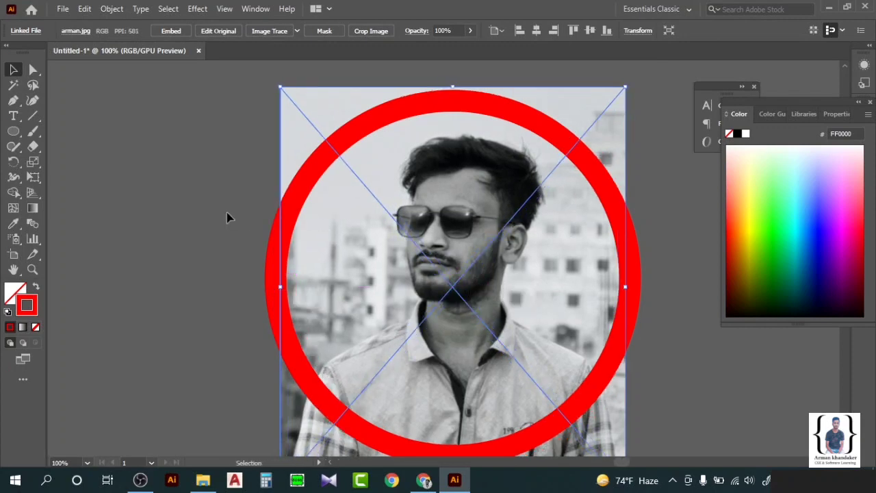
key(ctrl+a)
right_click(399, 258)
click(450, 369)
click(196, 284)
scroll(196, 284, down, 1)
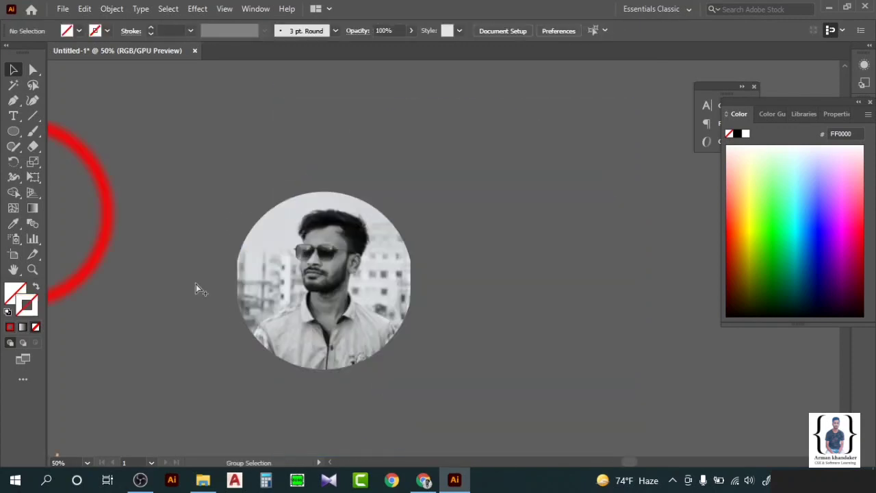
Move the bottom-left red ring onto the portrait and paste a copy of it.
scroll(196, 284, down, 2)
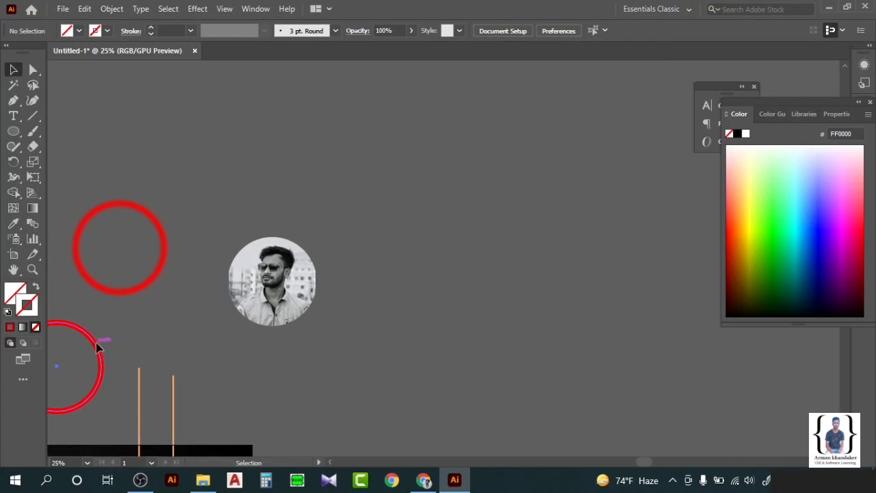
mouse_move(98, 347)
mouse_down()
mouse_move(401, 225)
mouse_move(338, 250)
mouse_up()
scroll(391, 305, left, 1)
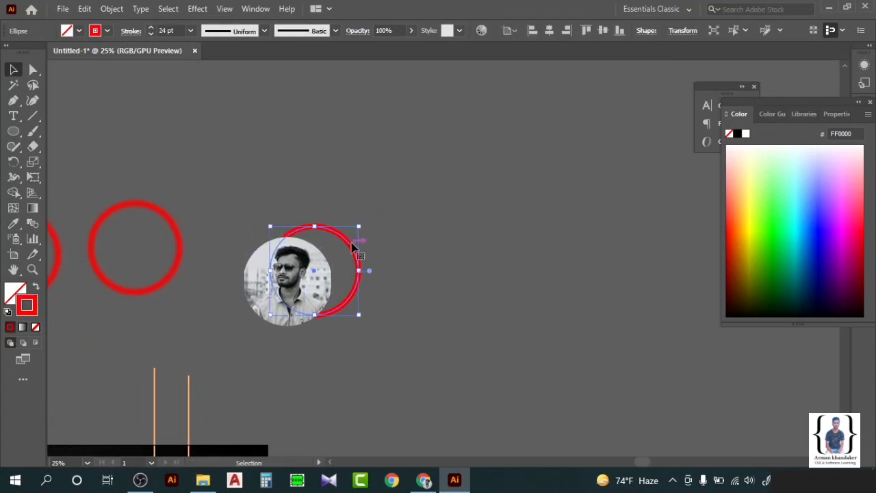
key(ctrl+c)
click(282, 180)
key(ctrl+v)
click(382, 217)
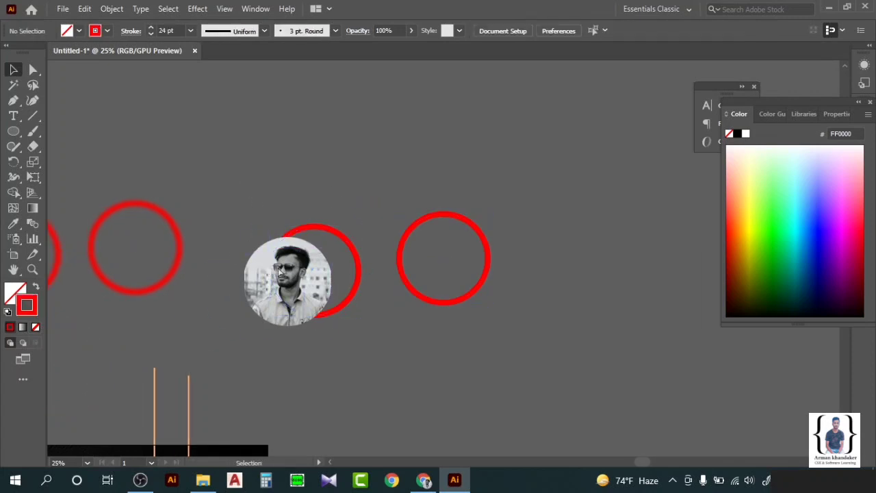
Drag the circular portrait inside the red ring and select it.
scroll(280, 273, up, 2)
drag(308, 274, 404, 222)
scroll(334, 231, up, 2)
right_click(195, 252)
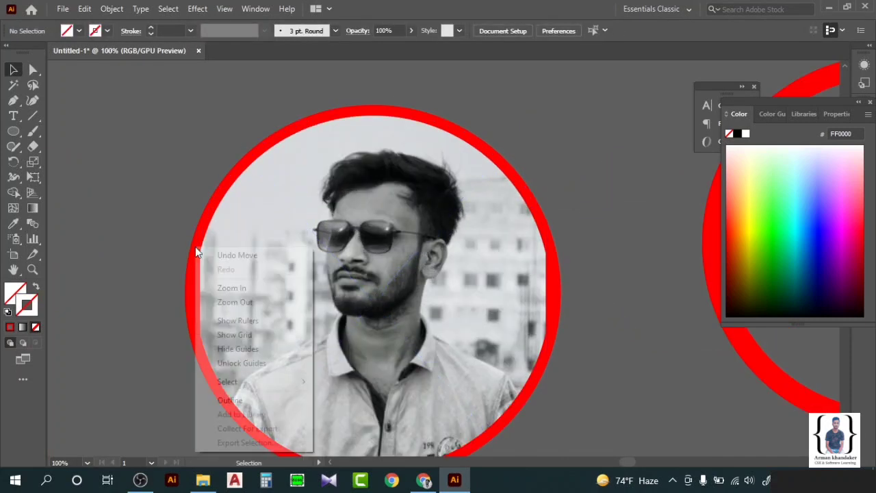
click(221, 171)
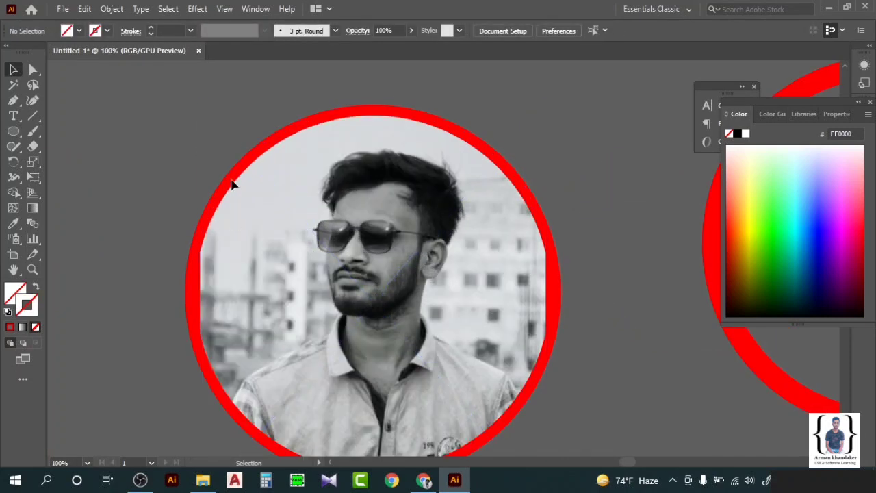
click(226, 205)
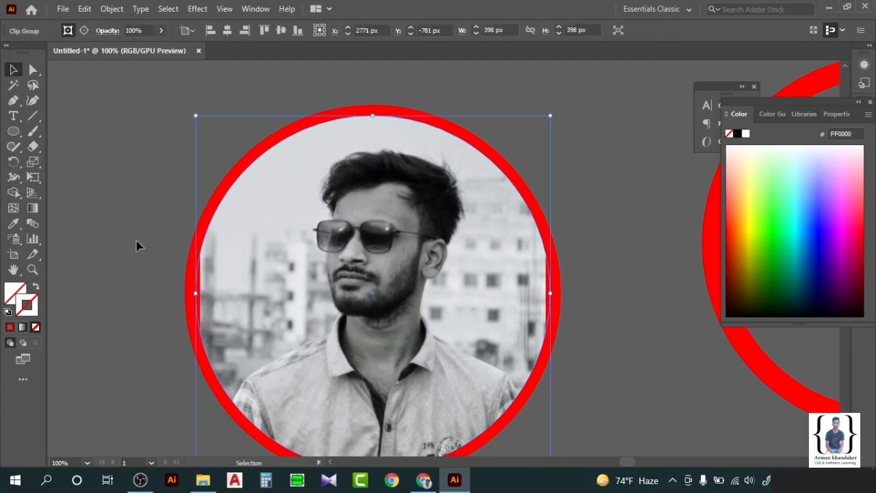
Bring the red ring to the front and centre the portrait within it.
drag(250, 267, 276, 270)
double_click(197, 277)
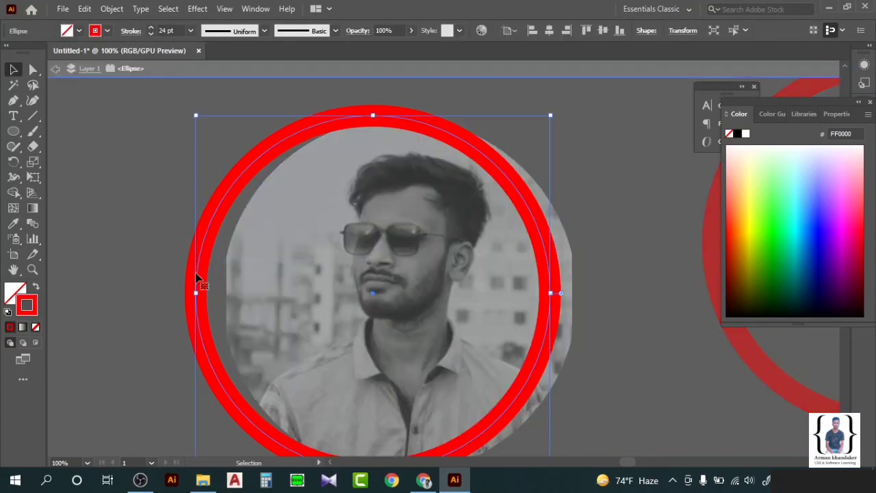
right_click(197, 277)
mouse_move(283, 402)
click(348, 404)
click(419, 325)
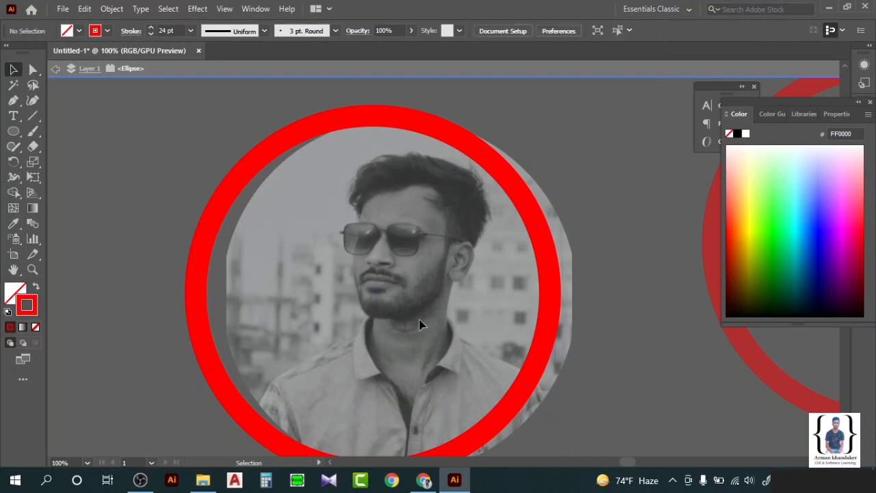
double_click(419, 325)
drag(416, 322, 369, 315)
Move the ring and portrait up together and change the ring's stroke to white.
click(543, 214)
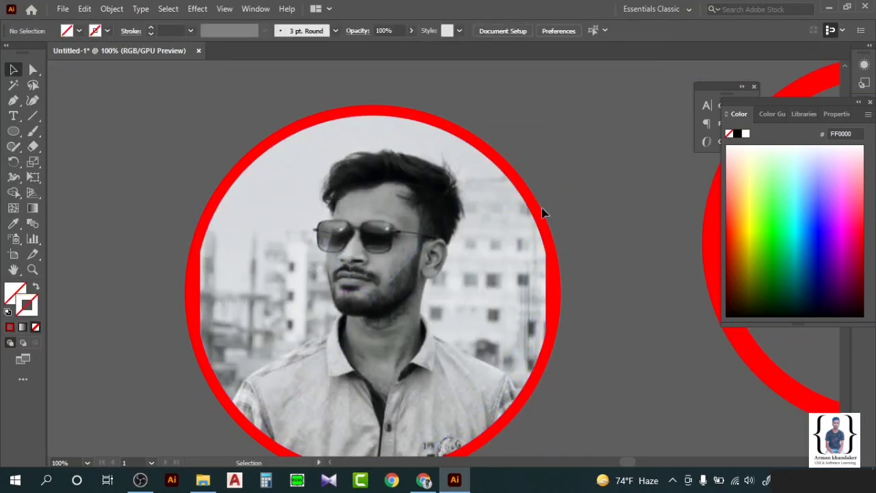
drag(517, 228, 517, 213)
click(577, 211)
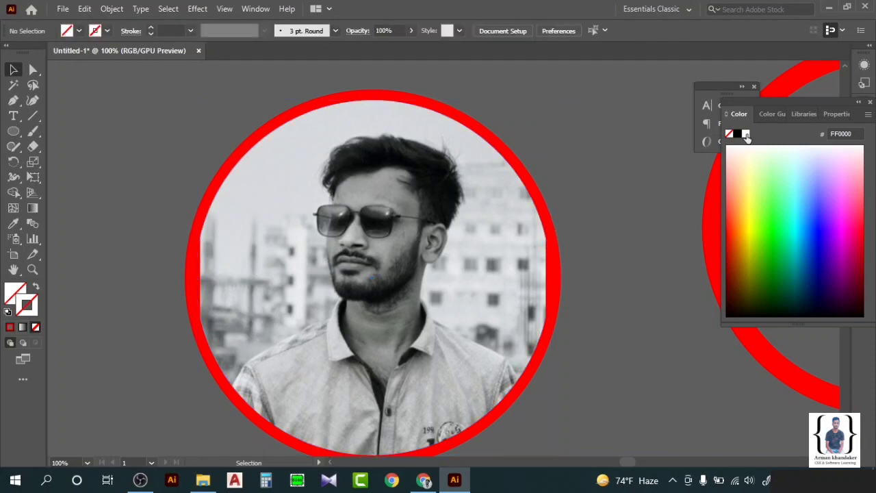
click(553, 174)
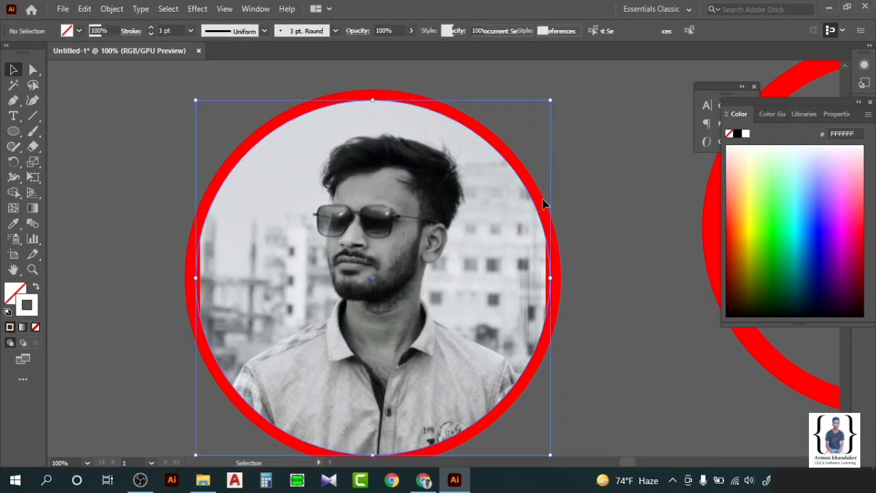
click(745, 133)
click(642, 154)
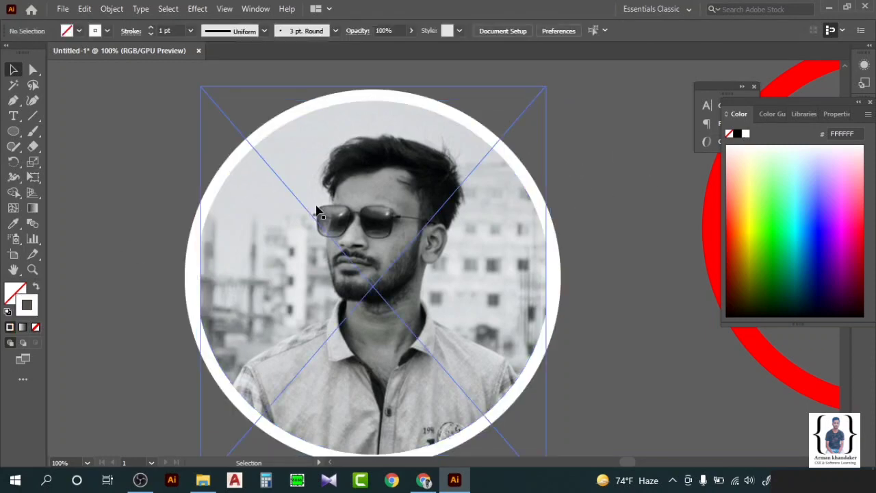
Arrange the portrait behind the white ring and select both together.
right_click(514, 222)
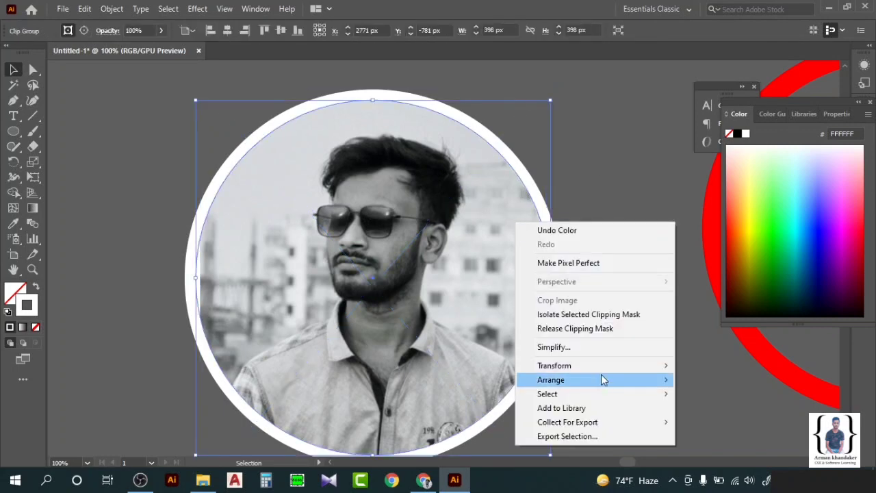
mouse_move(641, 388)
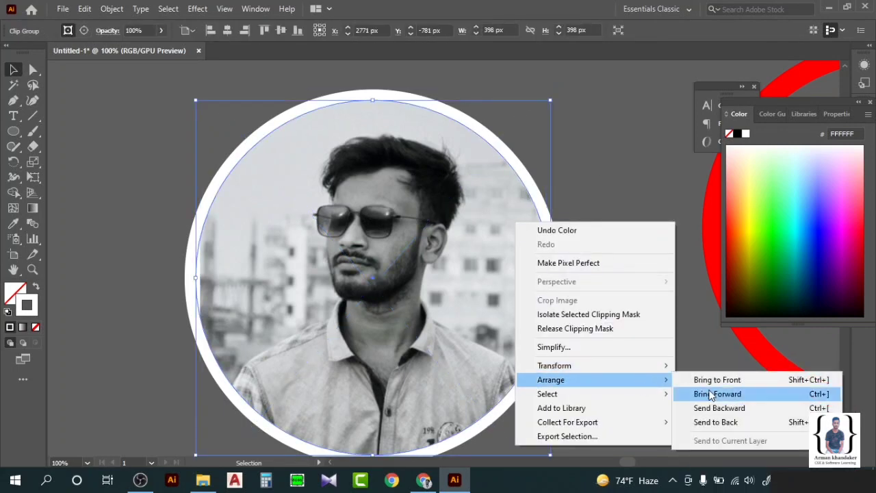
click(729, 422)
click(636, 353)
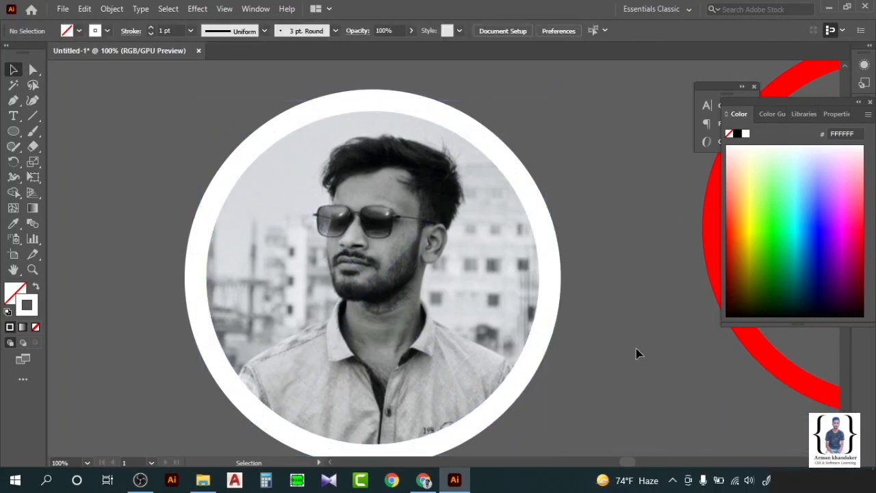
drag(479, 239, 478, 237)
right_click(477, 236)
Stack the scattered blurred red ring copies onto the lower-right ring.
click(525, 336)
click(597, 238)
scroll(597, 237, down, 4)
drag(648, 215, 296, 301)
scroll(230, 307, left, 5)
scroll(309, 297, up, 1)
drag(286, 122, 533, 360)
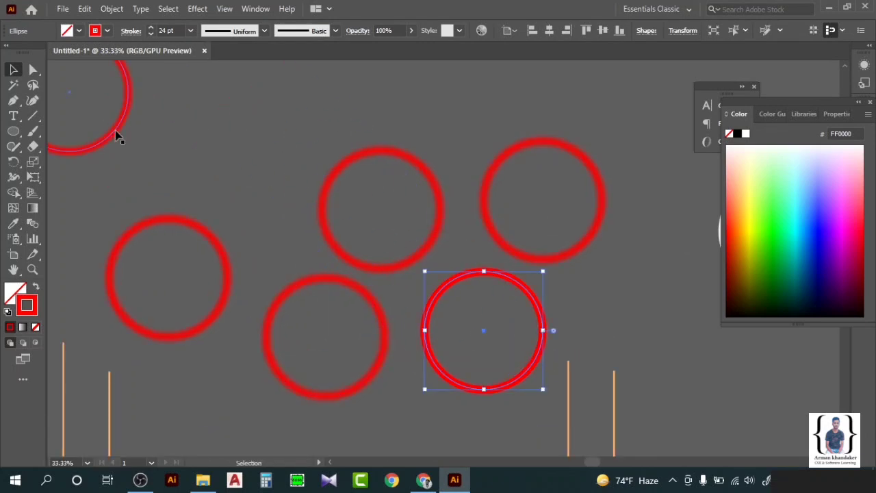
drag(120, 134, 529, 371)
mouse_move(503, 240)
mouse_down()
mouse_move(478, 317)
mouse_move(441, 372)
mouse_up()
drag(423, 262, 525, 384)
Move the middle and left red rings onto the right ring, then deselect.
mouse_move(380, 317)
mouse_down()
mouse_move(527, 317)
mouse_move(538, 309)
mouse_up()
click(407, 203)
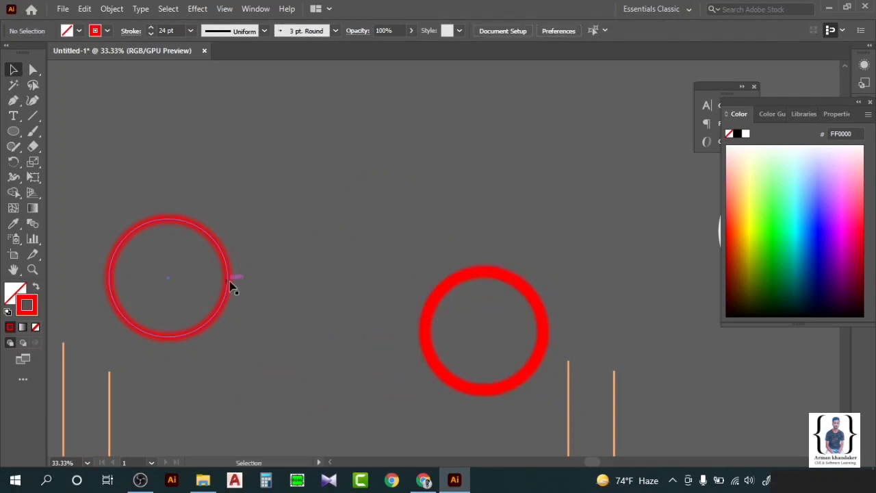
mouse_move(231, 283)
mouse_down()
mouse_move(431, 301)
mouse_move(545, 340)
mouse_up()
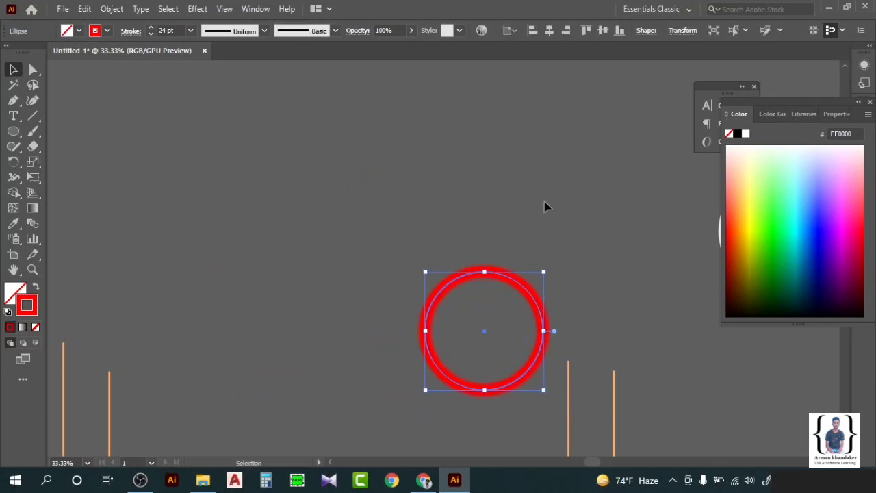
click(545, 207)
Drag the red ring left and place the portrait circle beside it.
scroll(527, 244, right, 2)
scroll(488, 252, down, 2)
click(447, 270)
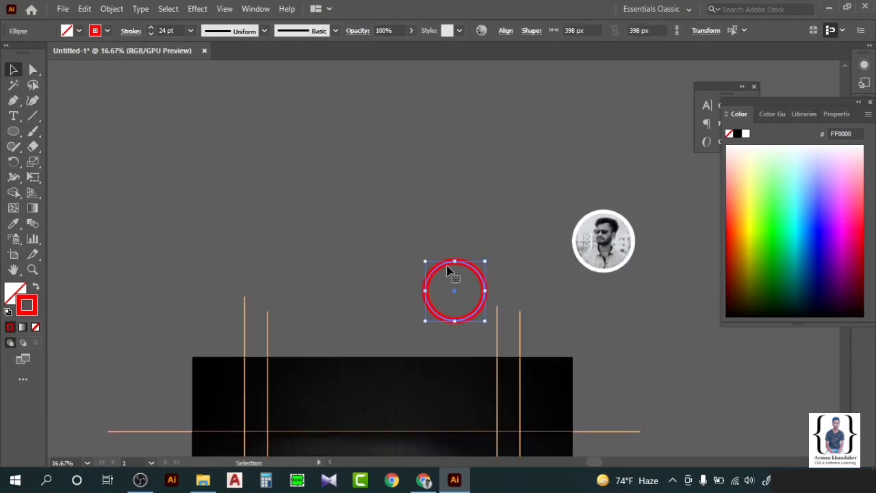
right_click(447, 270)
click(459, 272)
drag(458, 262, 301, 232)
drag(575, 243, 374, 271)
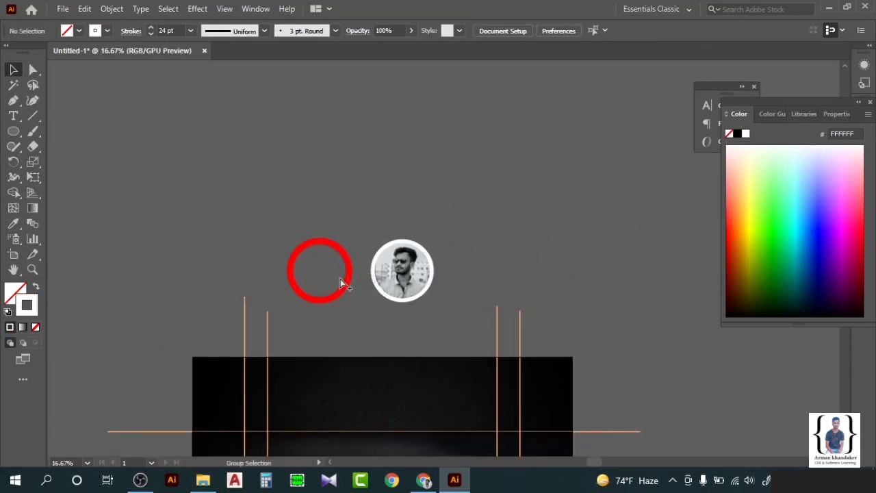
Shrink the portrait group and centre it inside the red ring.
scroll(340, 278, up, 3)
click(453, 205)
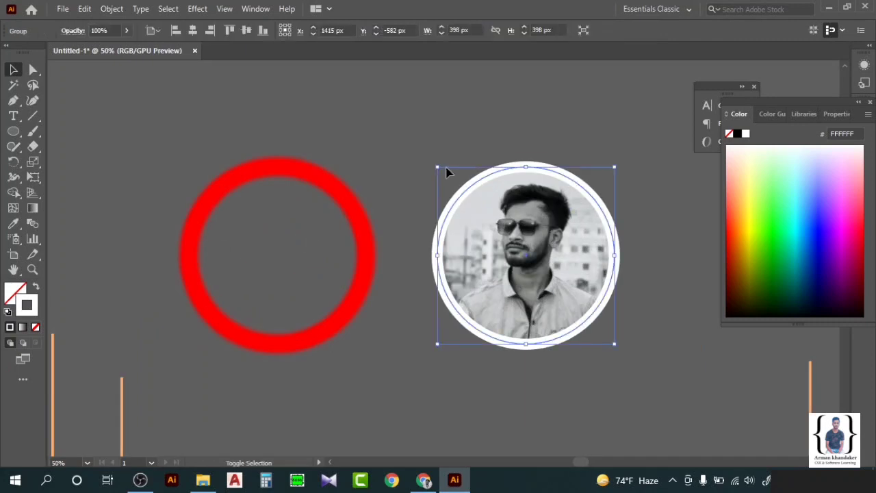
drag(446, 172, 461, 186)
drag(485, 225, 286, 216)
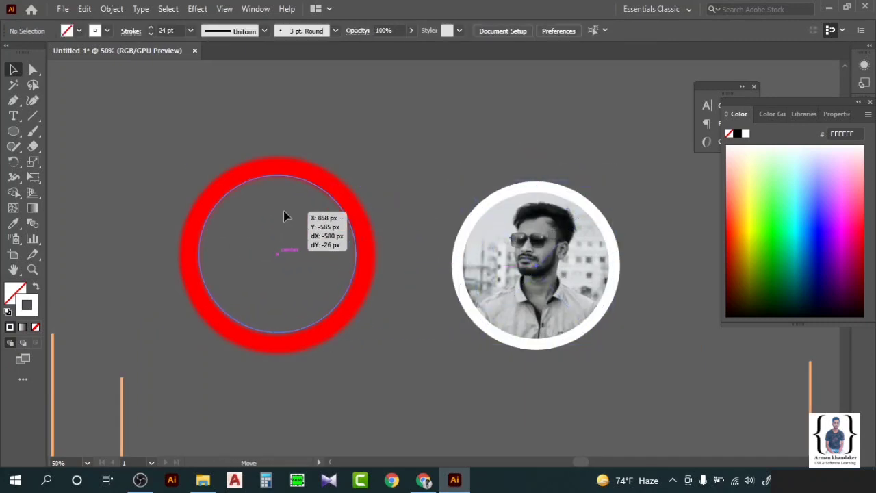
drag(319, 169, 319, 169)
click(272, 256)
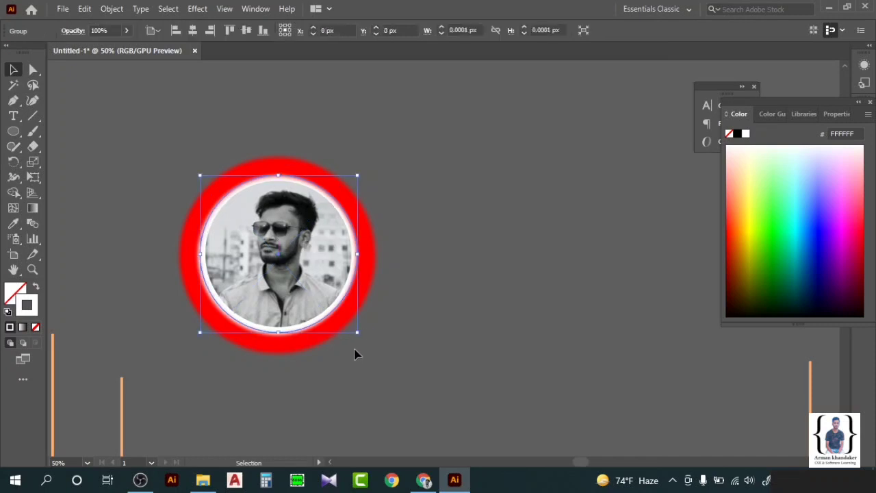
drag(356, 353, 365, 342)
drag(308, 276, 301, 275)
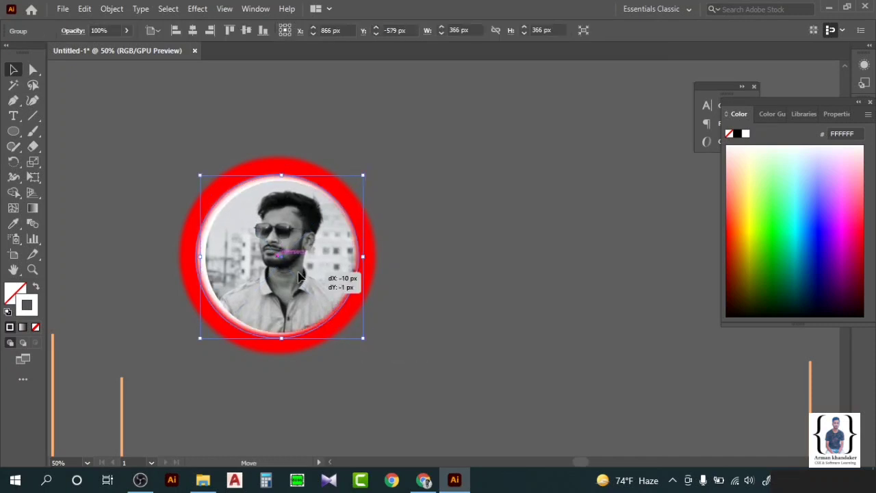
Bring the portrait's white border to the front and refit it inside the ring.
right_click(296, 277)
click(469, 203)
click(464, 170)
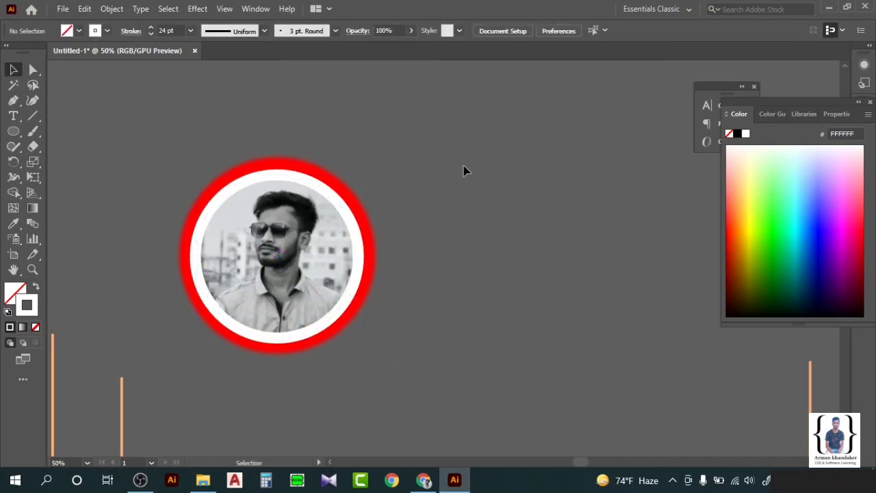
click(332, 230)
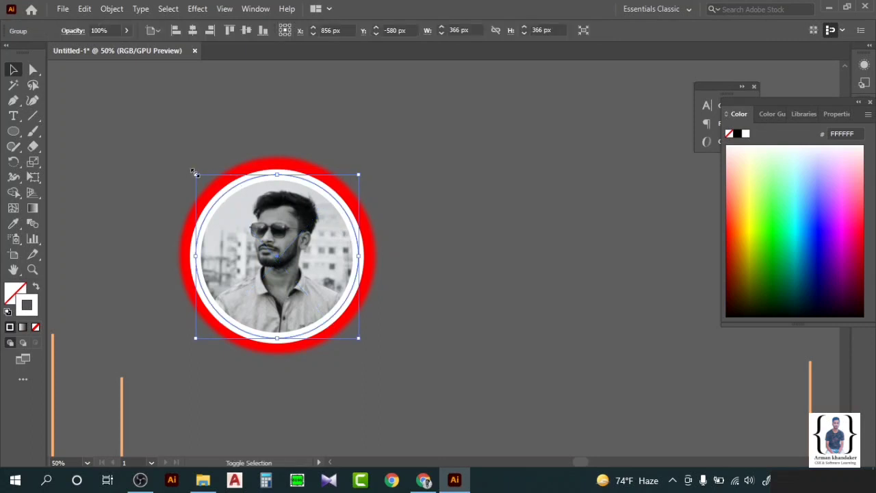
drag(196, 176, 201, 176)
click(351, 274)
drag(358, 264, 355, 260)
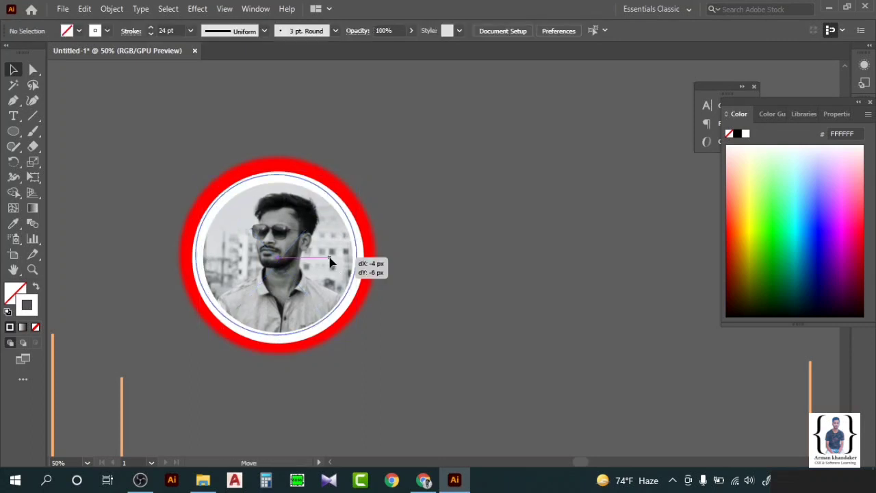
click(321, 205)
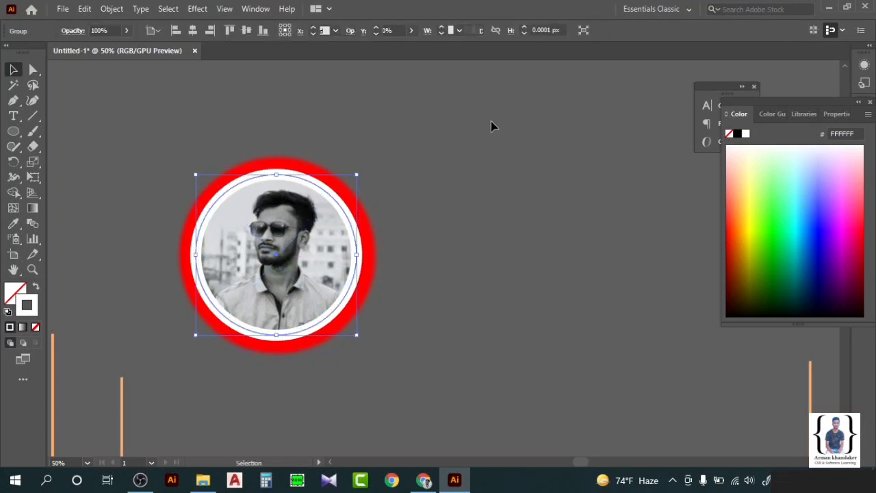
Group the portrait with the red ring.
click(120, 164)
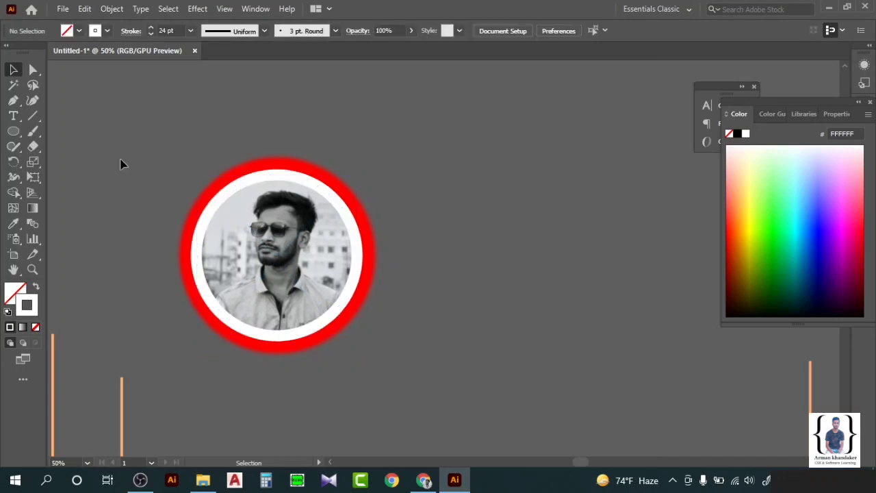
right_click(277, 240)
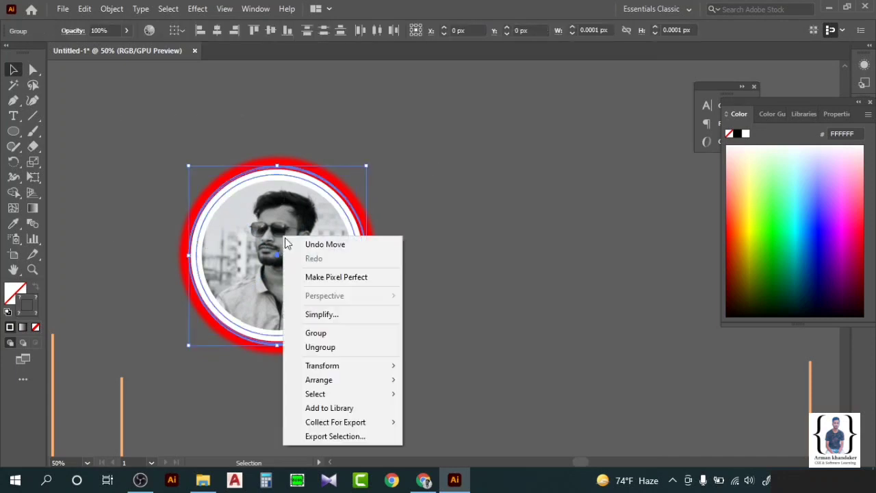
click(357, 333)
click(413, 268)
scroll(414, 267, down, 5)
Drag the ringed portrait onto the dark band, shrink it twice and place it left of centre.
scroll(437, 290, down, 3)
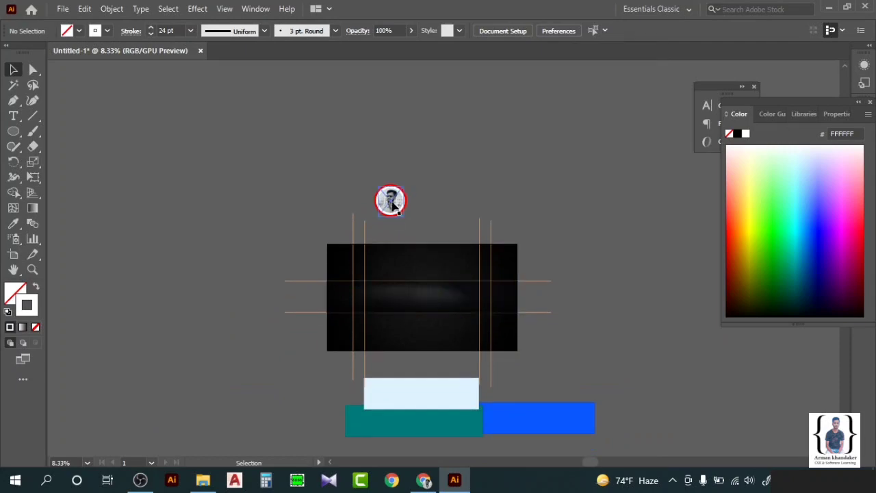
drag(390, 202, 417, 303)
scroll(419, 303, up, 5)
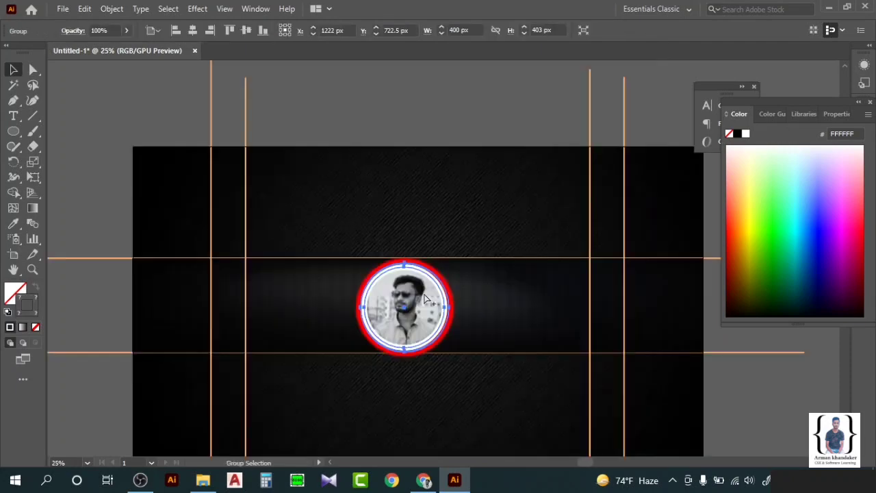
scroll(420, 301, down, 1)
scroll(420, 301, right, 3)
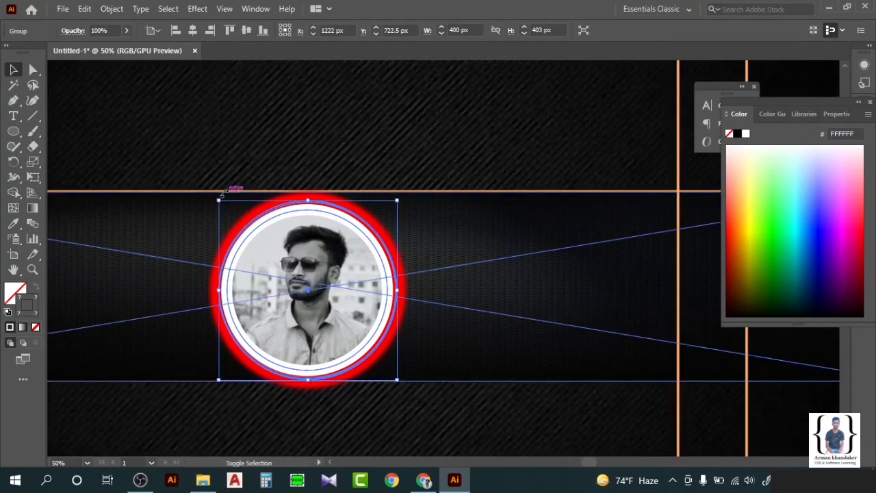
drag(216, 199, 241, 222)
drag(351, 287, 380, 287)
click(370, 226)
drag(260, 209, 302, 256)
drag(383, 316, 386, 282)
click(410, 274)
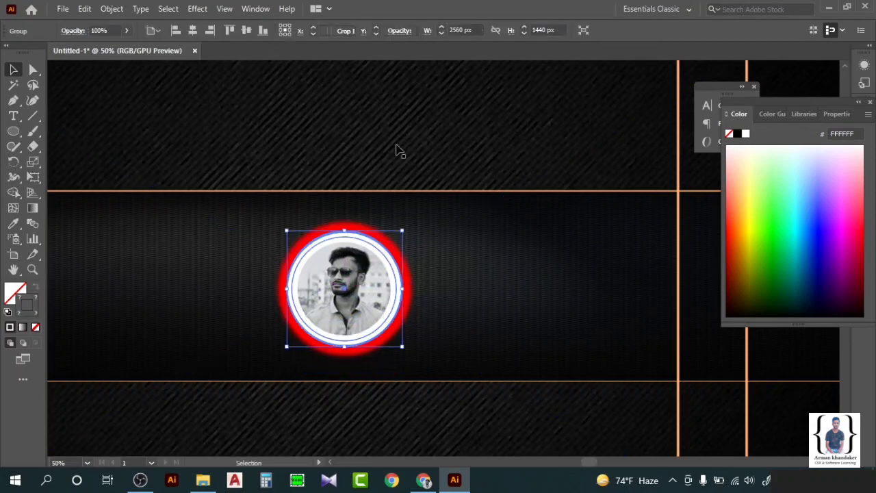
click(397, 150)
scroll(416, 274, down, 4)
Move the horizontal peach line down.
click(176, 297)
key(backslash)
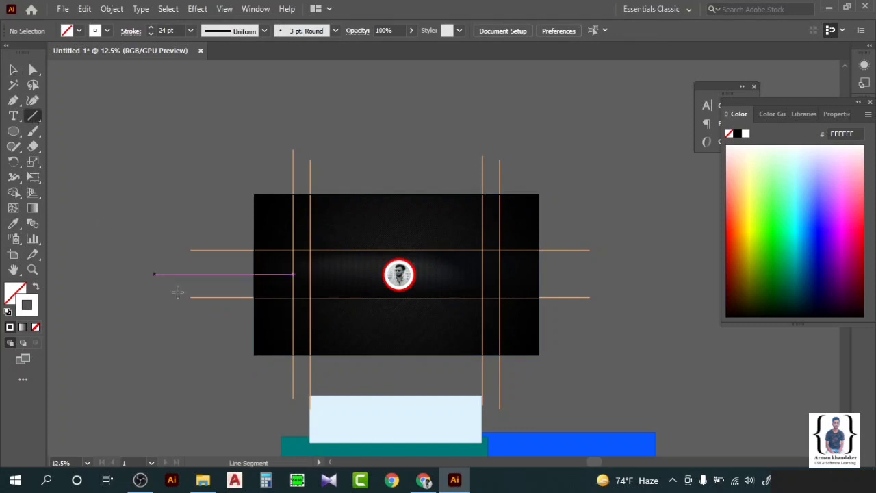
key(v)
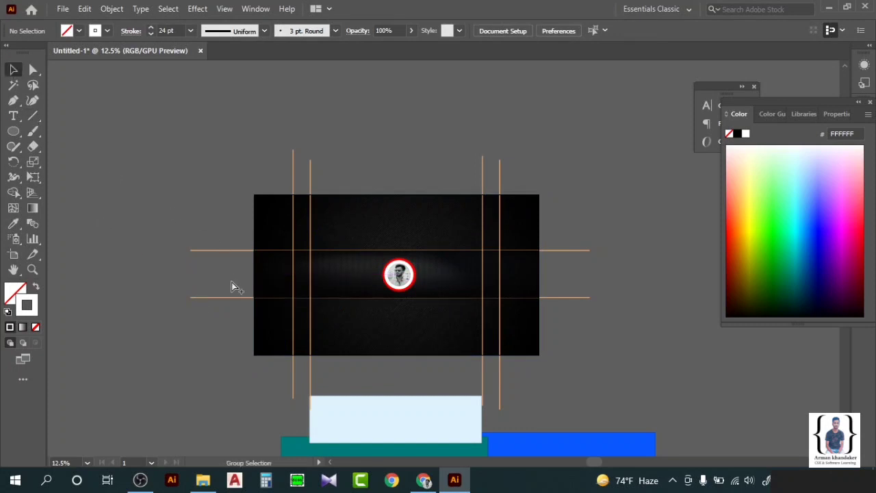
scroll(232, 286, up, 1)
drag(232, 241, 231, 272)
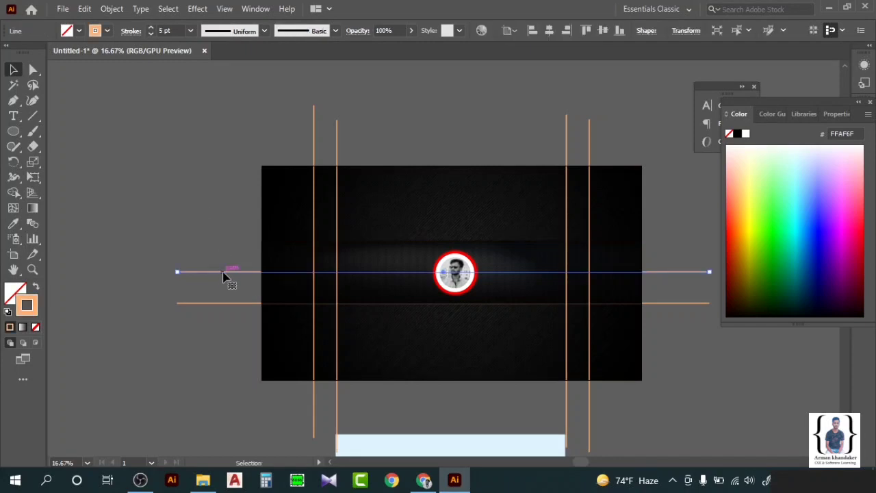
Paste a copy of the line and move it up above the portrait.
click(216, 240)
key(ctrl+v)
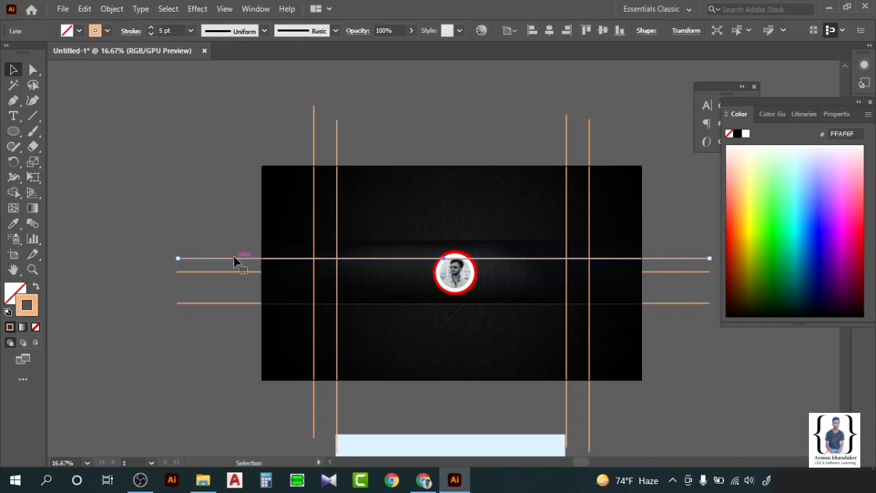
drag(234, 261, 234, 245)
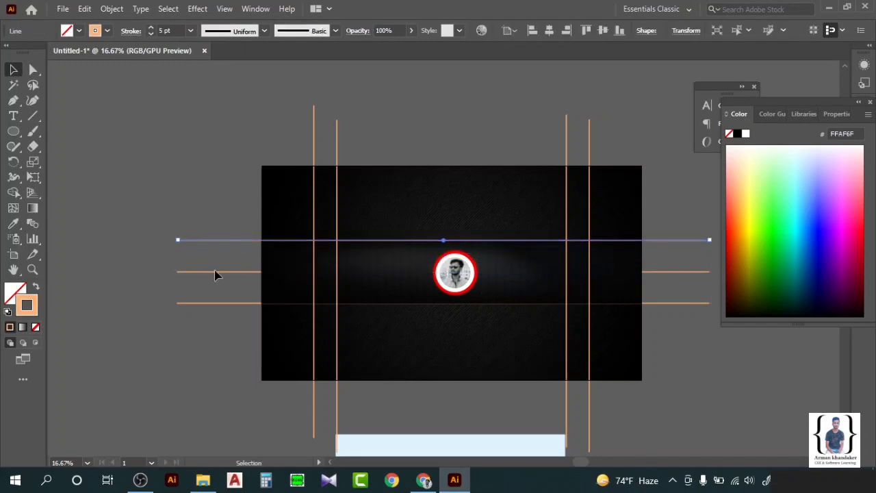
click(200, 186)
Centre the ringed portrait on the banner with Horizontal Align Center.
scroll(404, 299, right, 3)
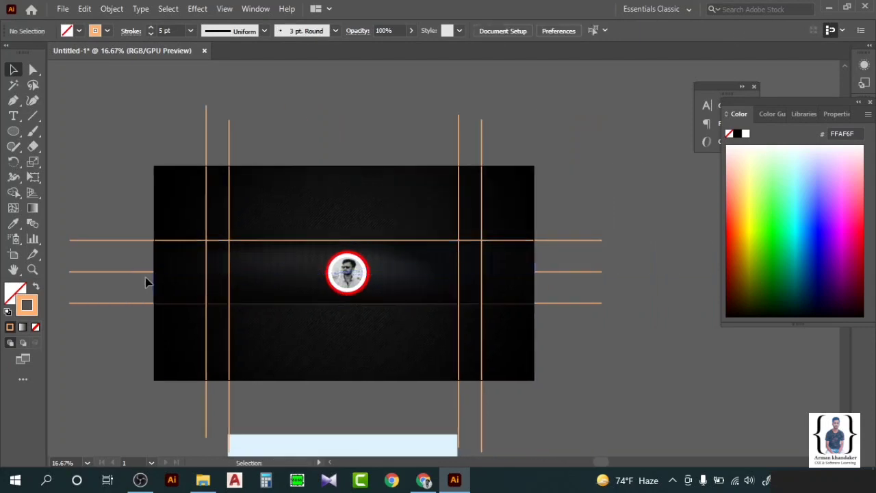
scroll(360, 282, left, 1)
scroll(395, 293, right, 2)
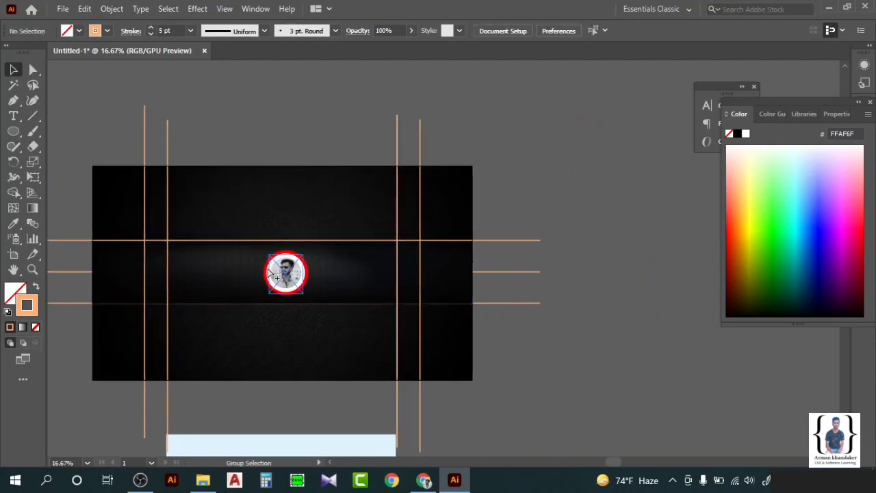
scroll(285, 274, up, 3)
drag(354, 297, 354, 287)
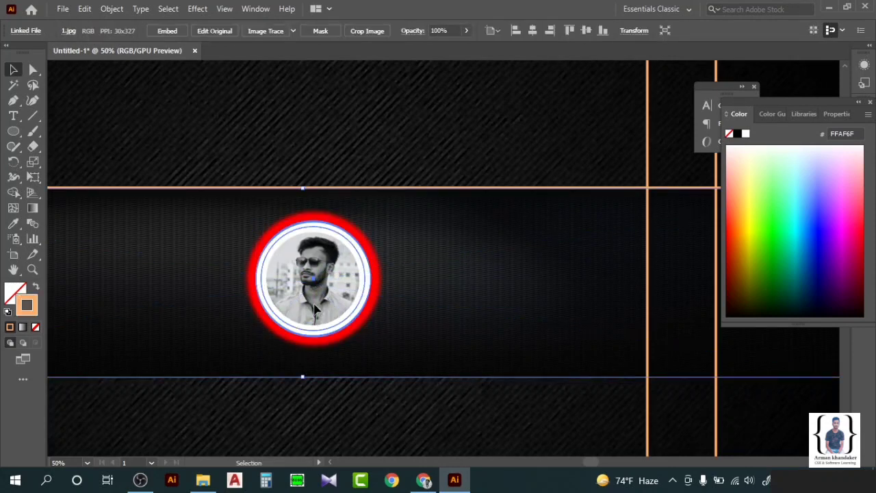
key(ctrl+z)
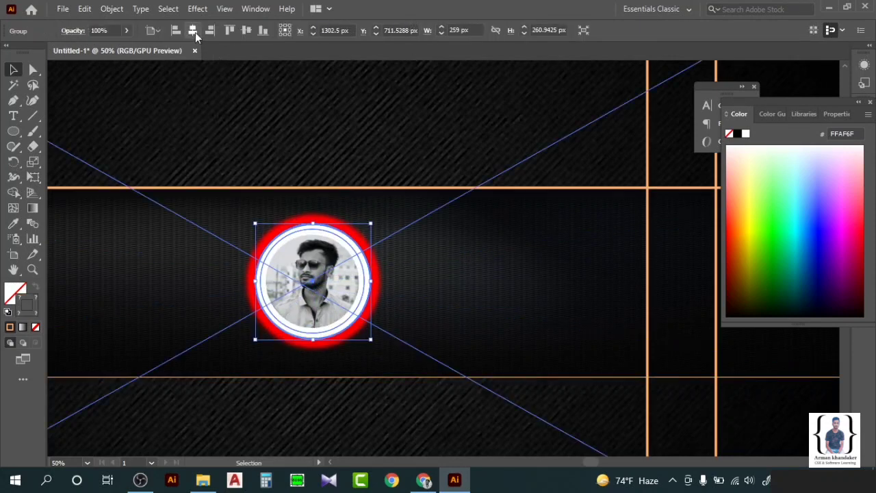
click(195, 32)
scroll(387, 273, down, 4)
click(580, 330)
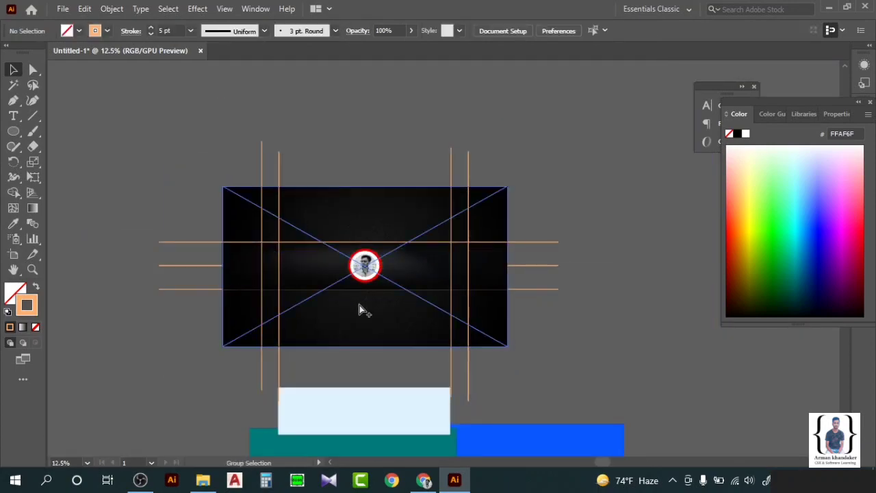
scroll(358, 305, up, 2)
scroll(356, 300, up, 1)
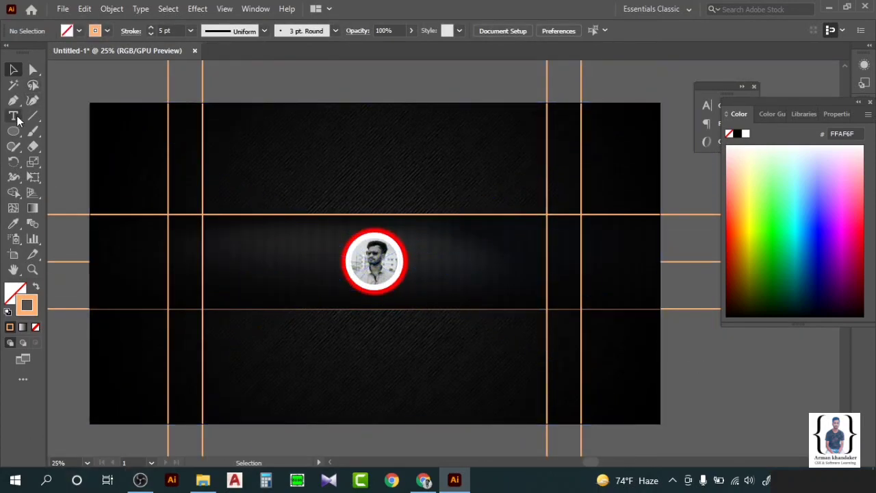
Create the All in One text box left of the portrait and set it to 60 pt.
scroll(228, 250, up, 1)
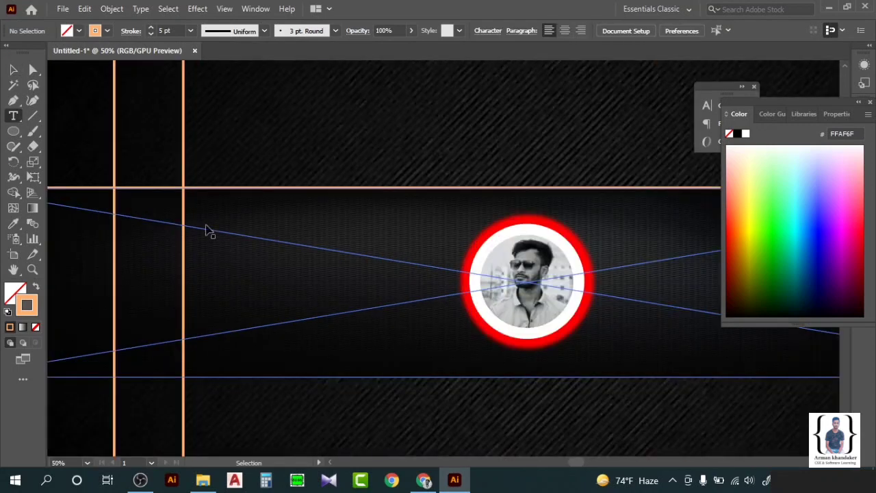
drag(200, 205, 402, 237)
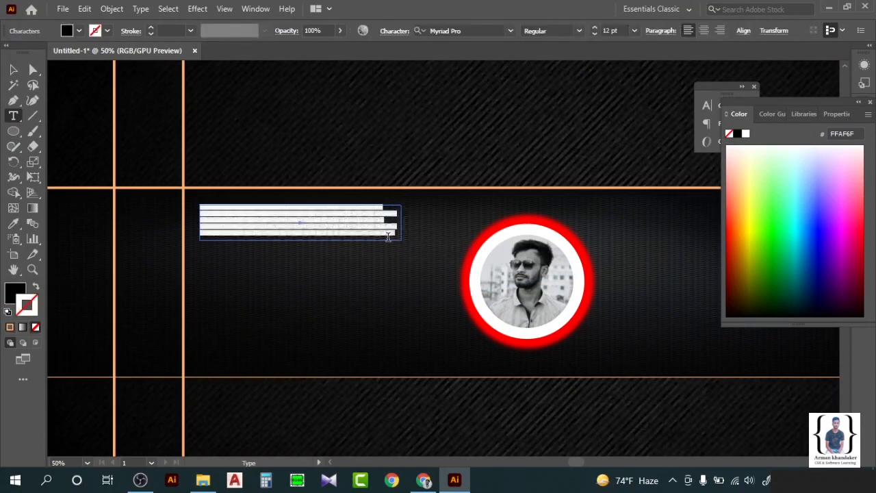
key(BackSpace)
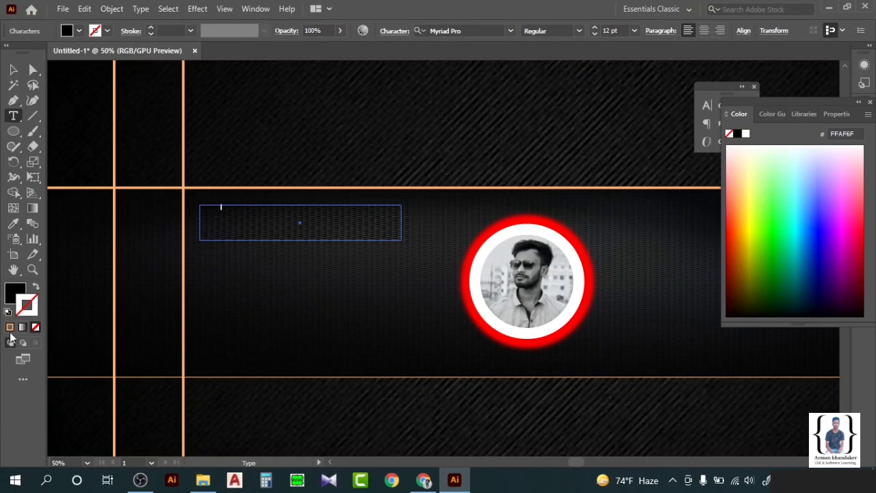
click(14, 69)
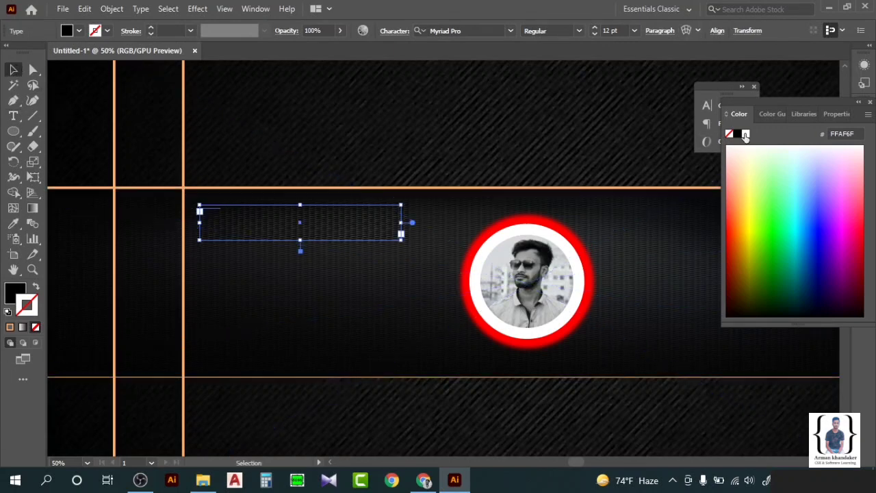
click(613, 31)
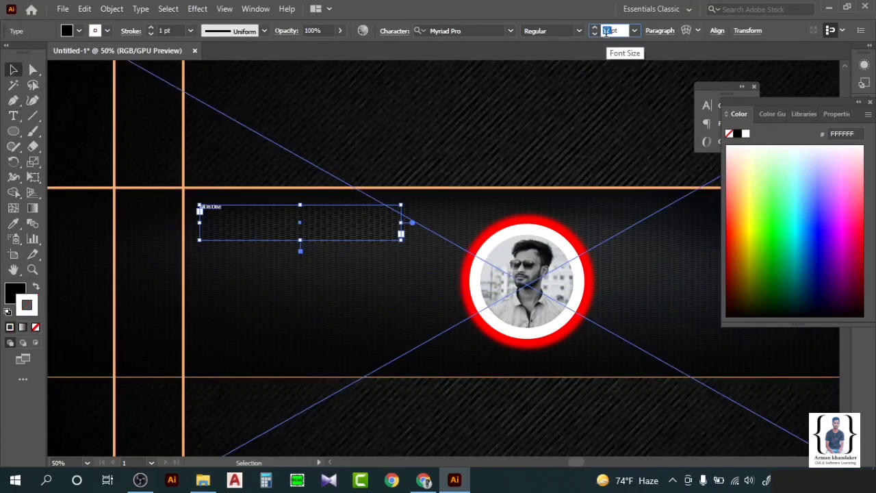
text(60)
key(Return)
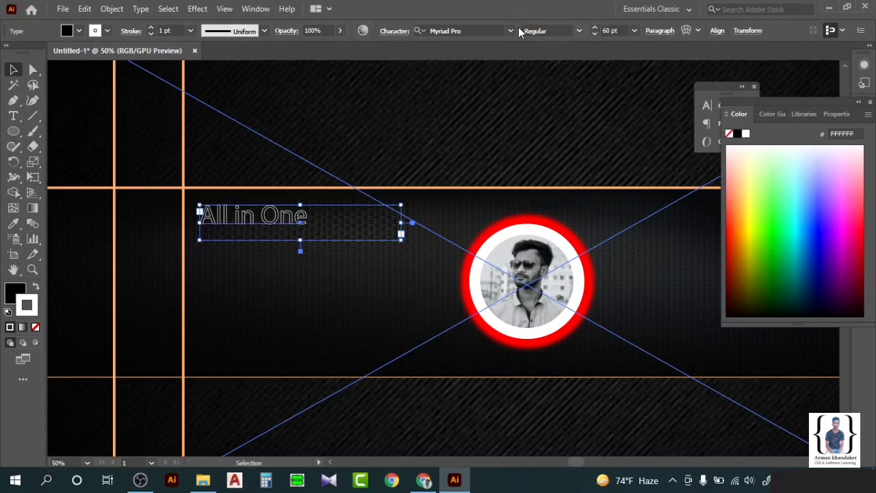
Apply the Lucida Bright Demibold Italic font to the text.
click(477, 31)
click(510, 30)
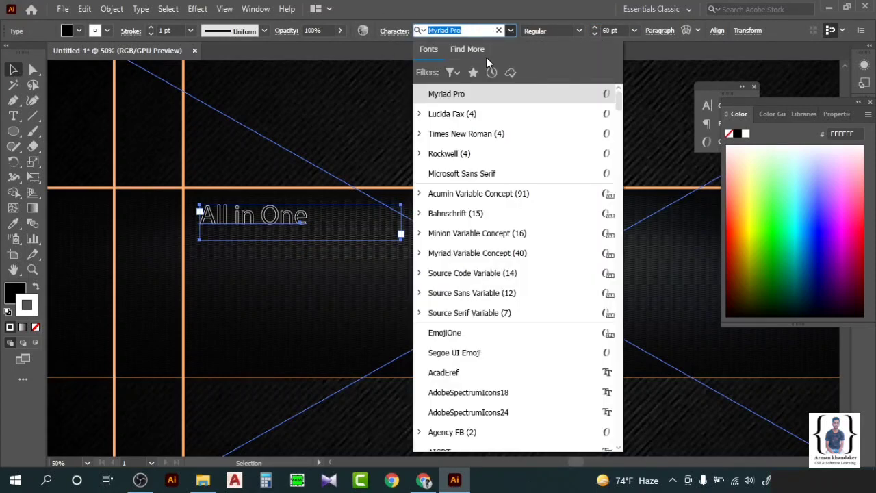
text(luc)
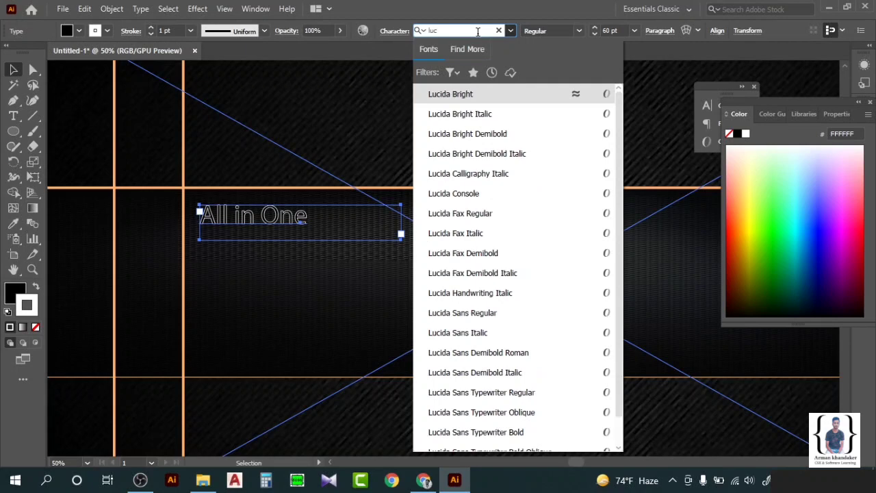
key(Down)
key(Down)
key(Down)
key(Down)
key(Up)
key(Up)
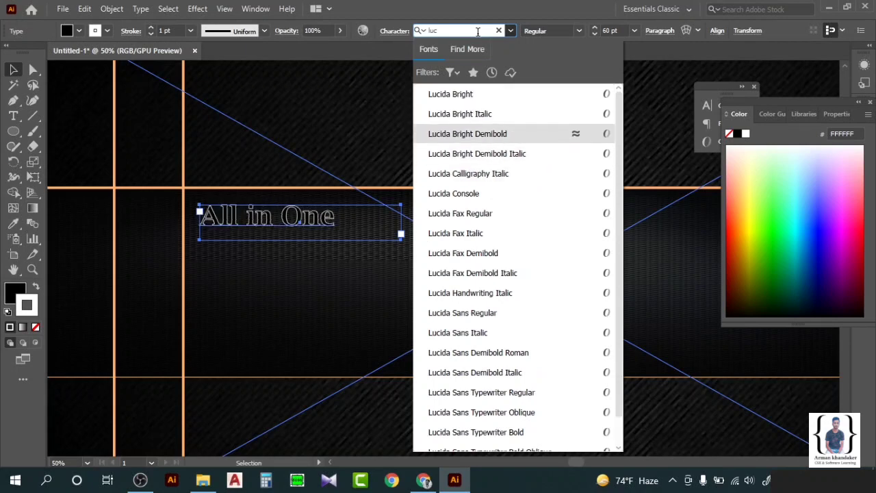
key(Up)
key(Down)
key(Down)
key(Down)
key(Up)
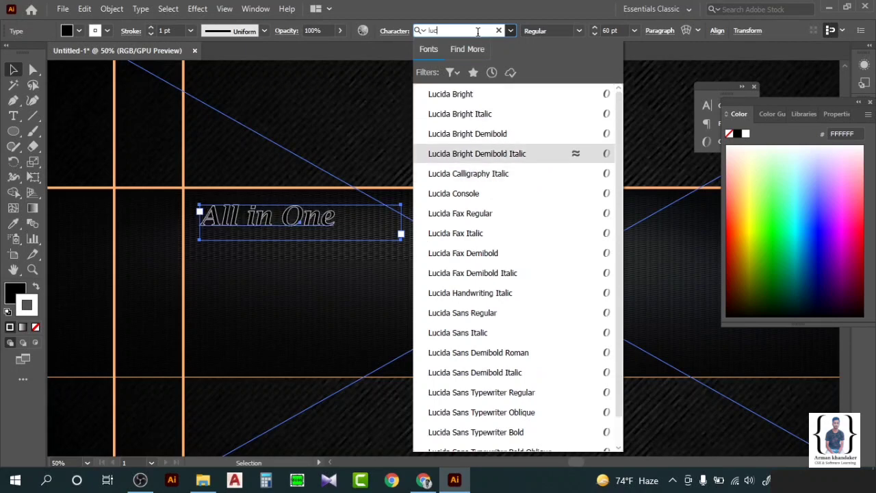
key(Return)
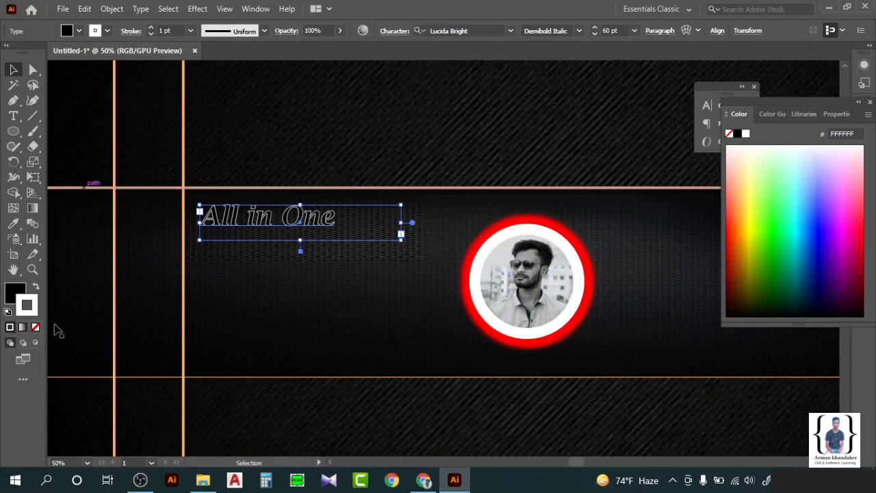
Remove the text stroke, fill it white and switch the style to Demibold.
click(35, 327)
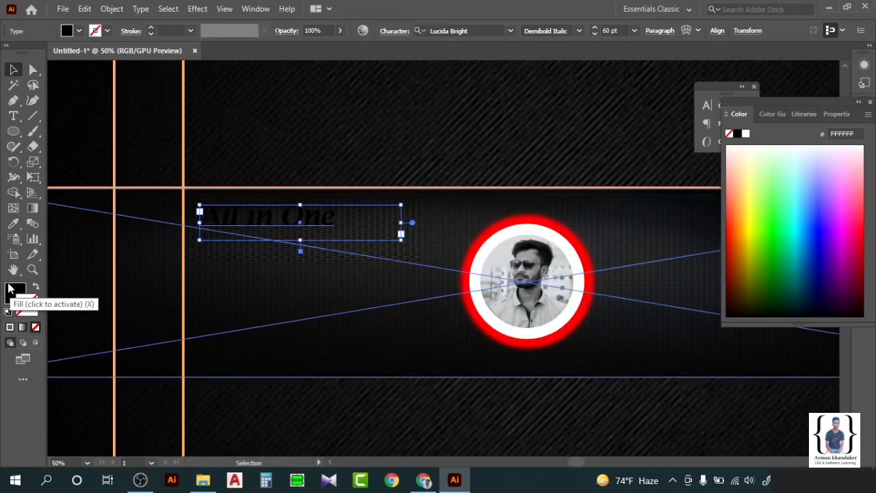
click(13, 291)
click(745, 135)
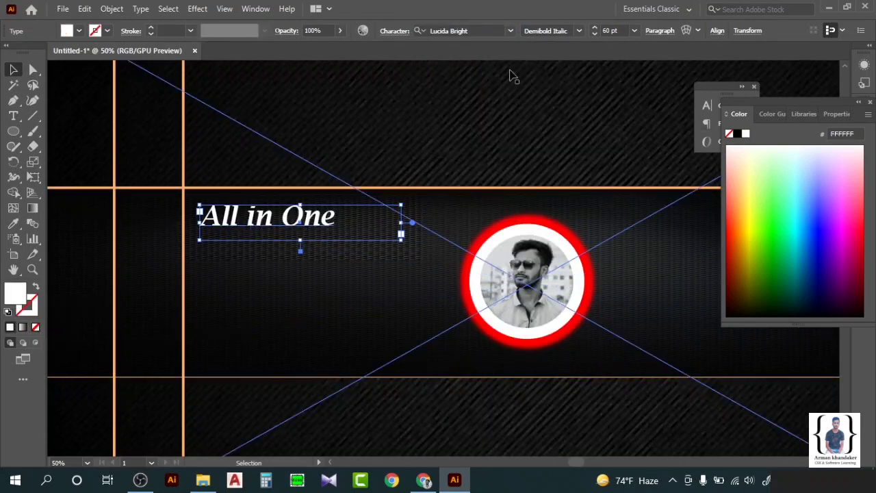
click(580, 31)
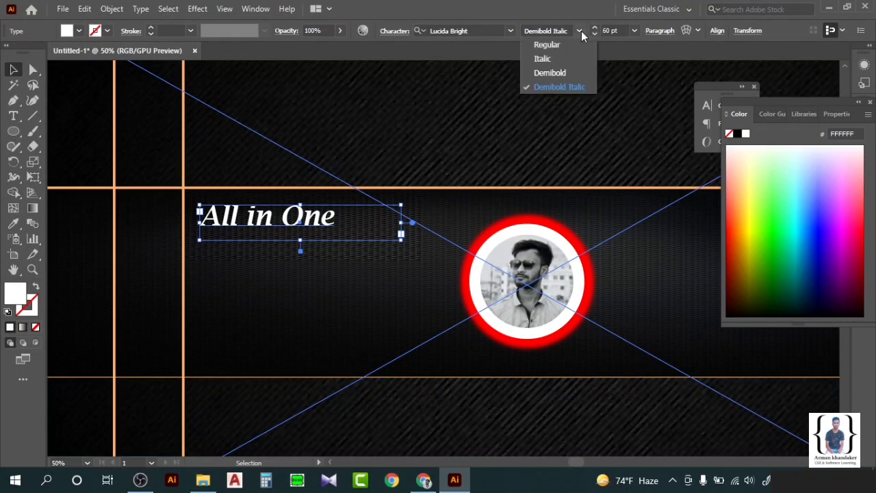
click(574, 74)
click(15, 71)
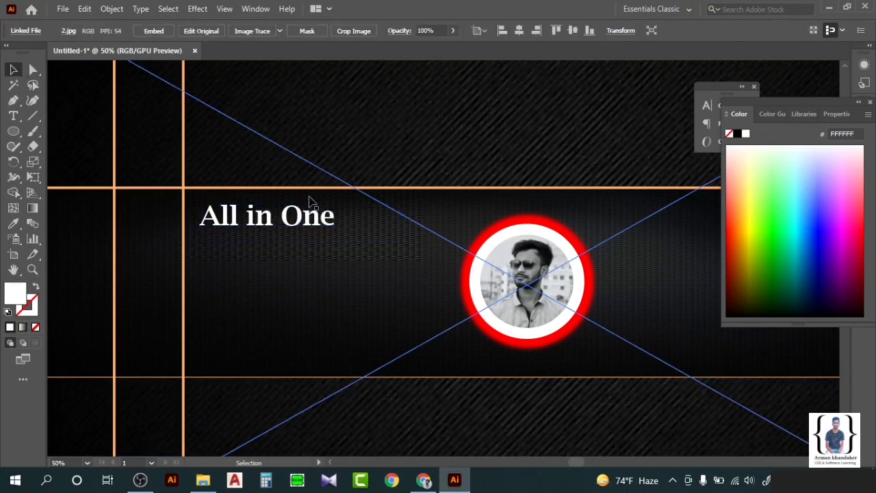
Undo a trial move and paste a copy of the All in One text.
drag(303, 217, 302, 270)
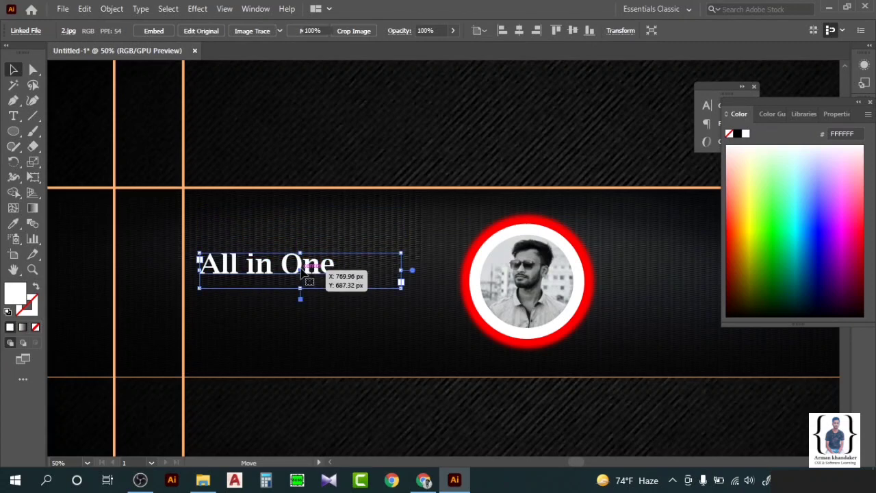
key(ctrl+z)
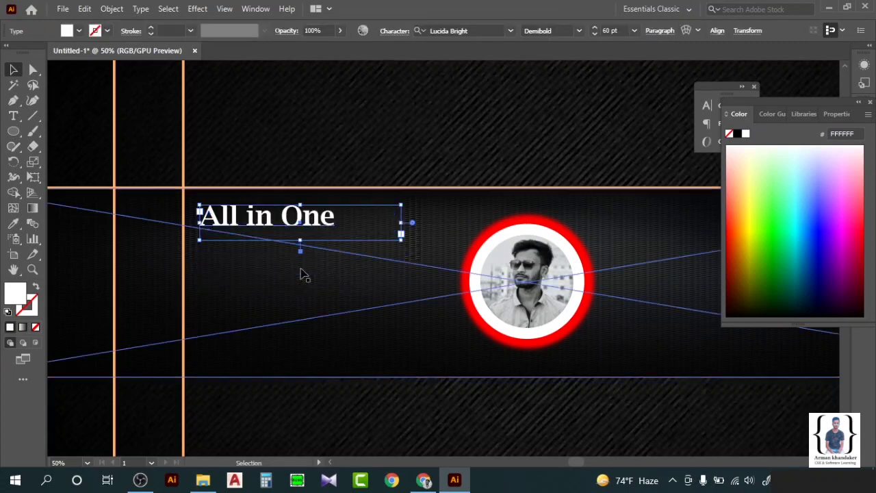
key(ctrl+v)
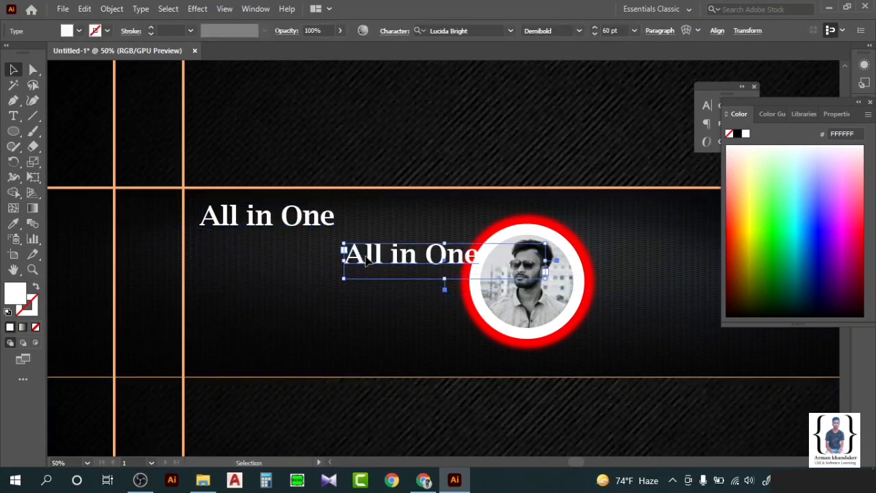
Place the copy below and retype it as 'CSE & Software', widening its box.
drag(378, 261, 265, 273)
key(t)
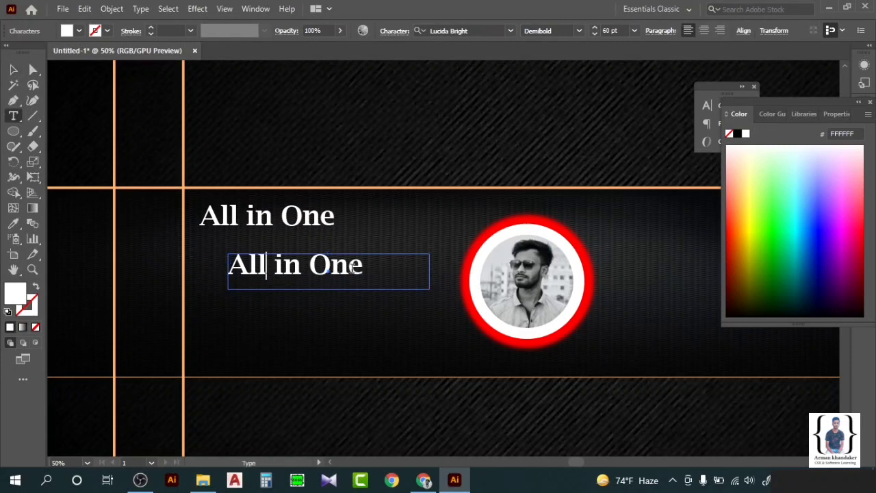
drag(364, 269, 229, 269)
key(BackSpace)
text(C)
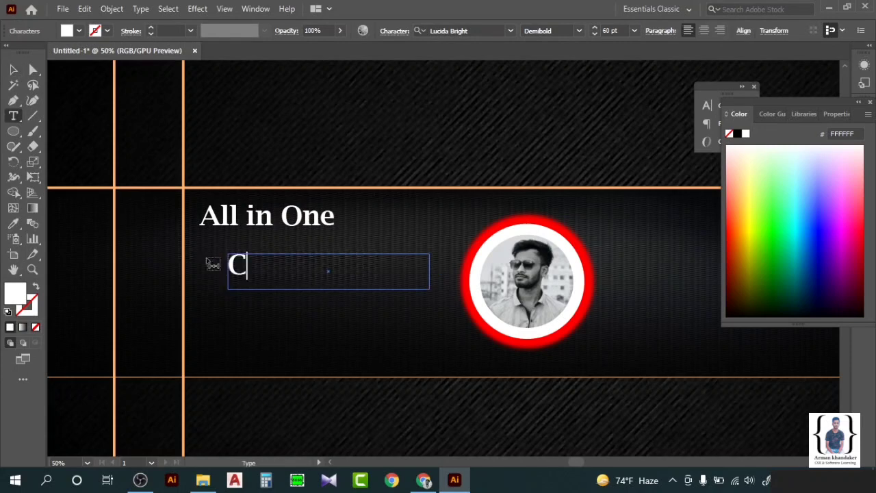
text(SE & S)
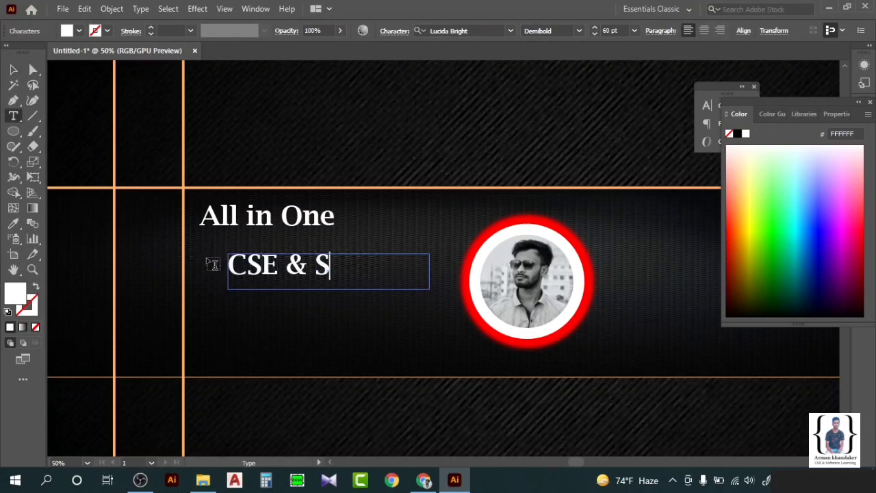
text(oftwar)
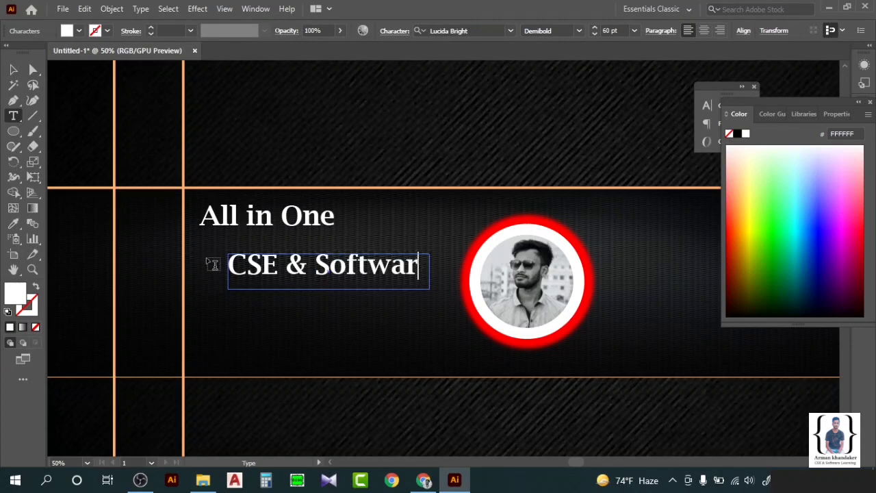
text(e)
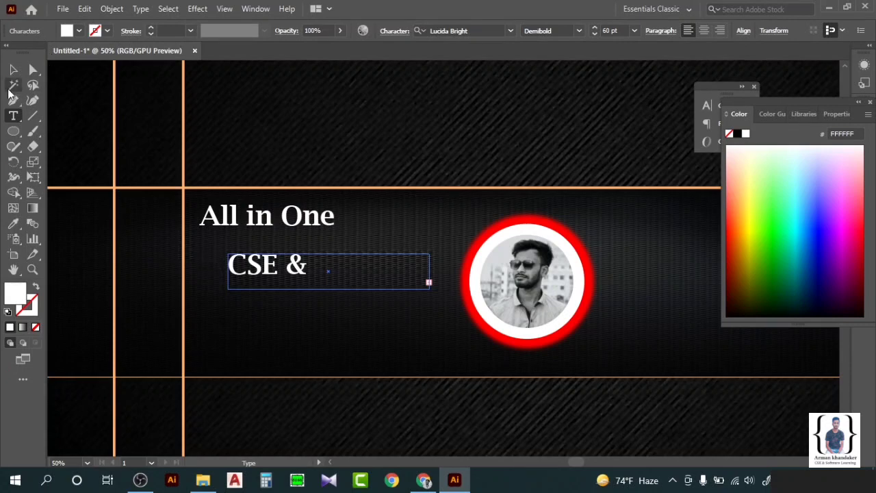
click(13, 69)
drag(429, 271, 592, 272)
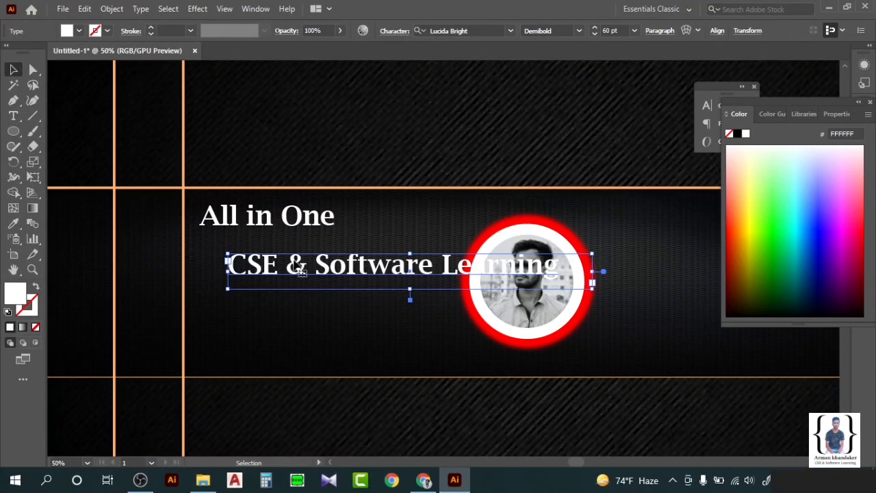
Duplicate that line downward and replace its text with 'Don't Forget to Subscribe'.
drag(295, 266, 272, 315)
double_click(287, 315)
key(ctrl+a)
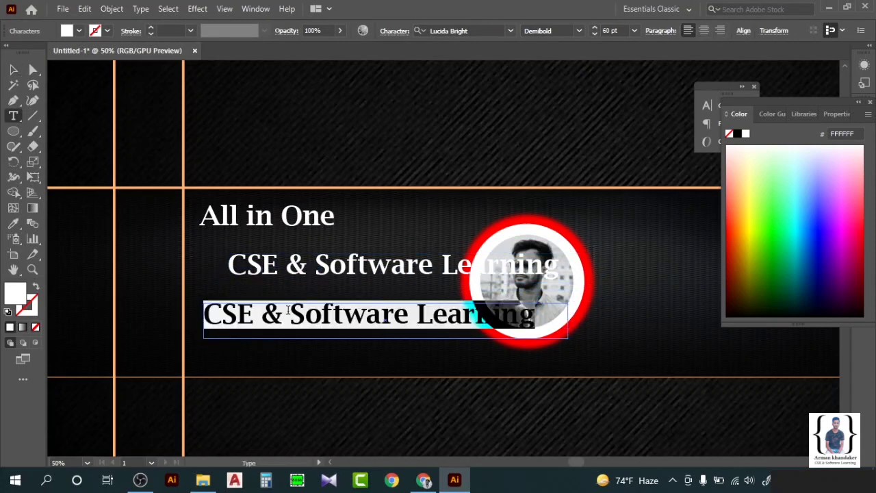
key(BackSpace)
text(Don)
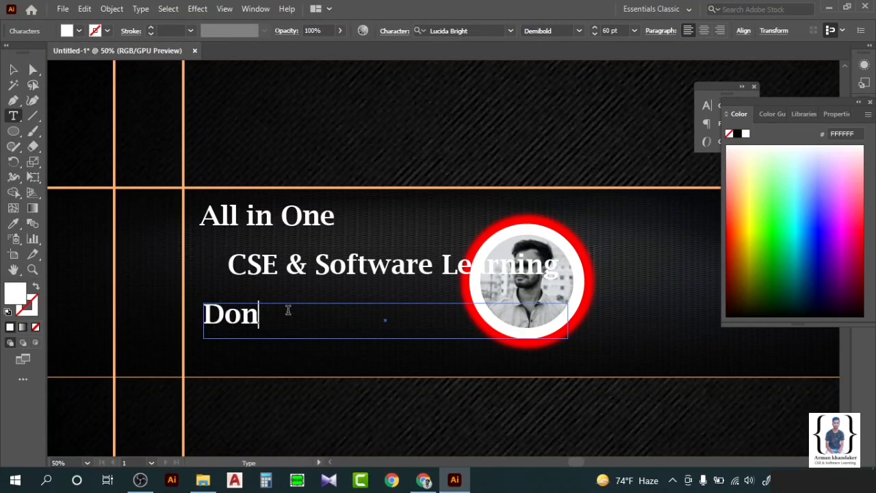
text('t Fo)
text(r)
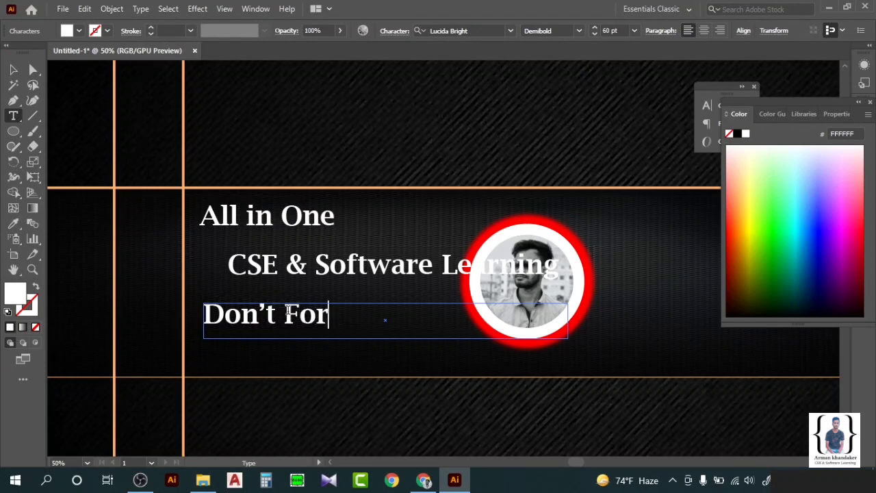
text(get to Subs)
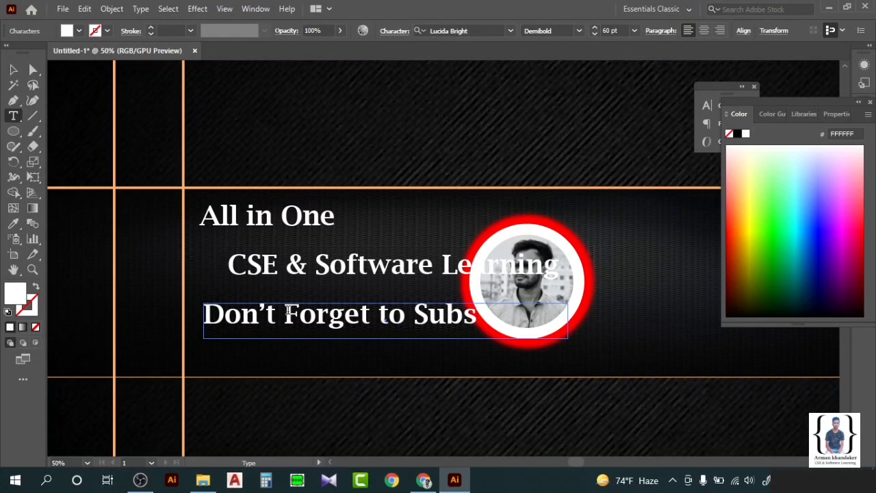
text(cribe)
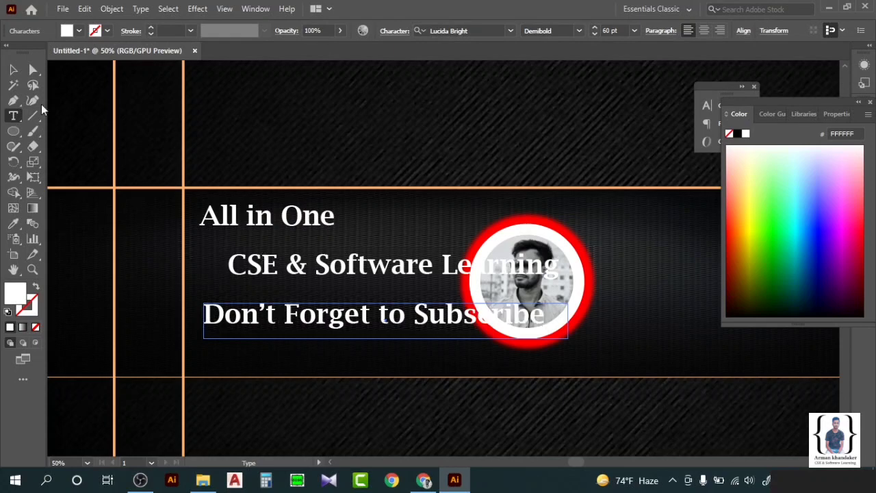
Move the subscribe line right of the portrait and retype it as the creator's name.
click(15, 70)
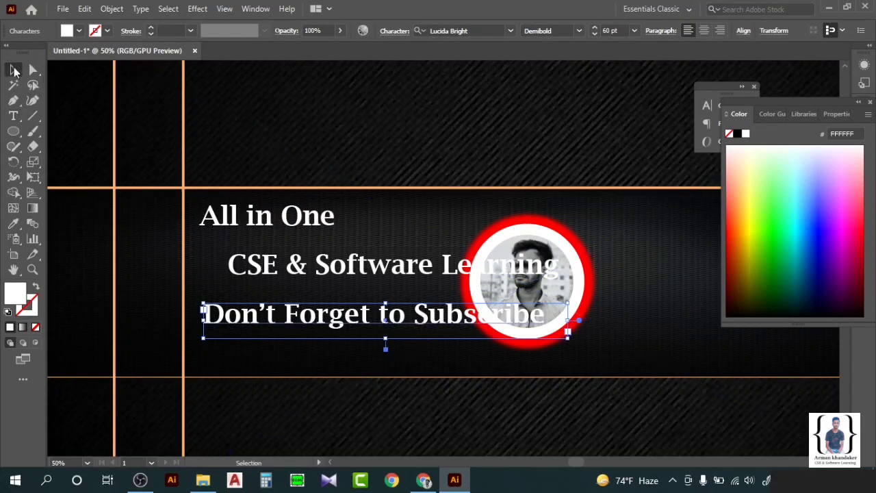
scroll(256, 325, right, 3)
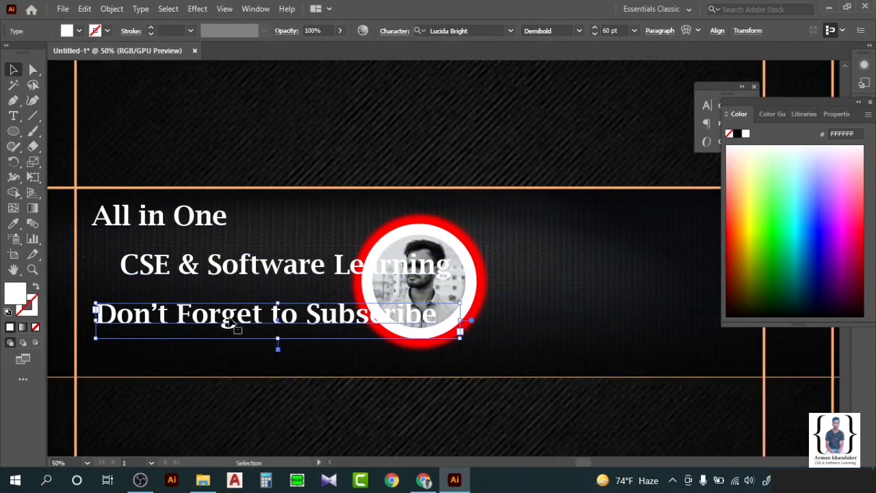
scroll(488, 280, right, 3)
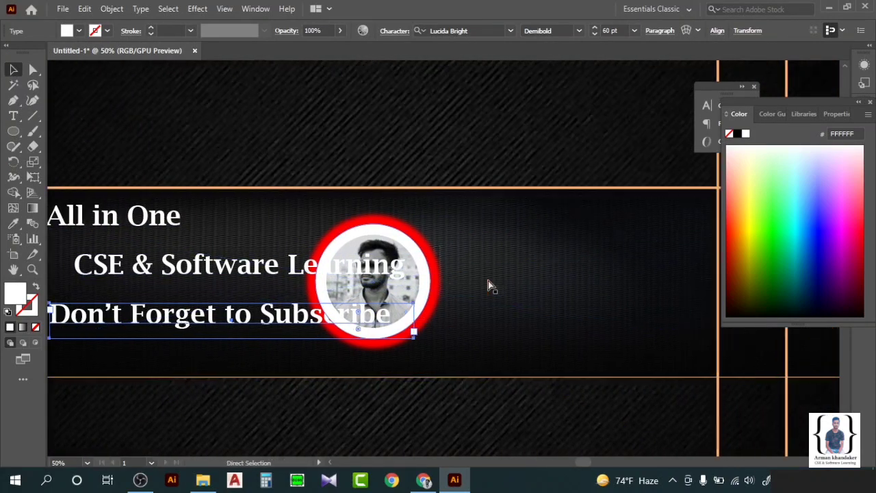
drag(185, 325, 580, 236)
double_click(580, 223)
key(ctrl+a)
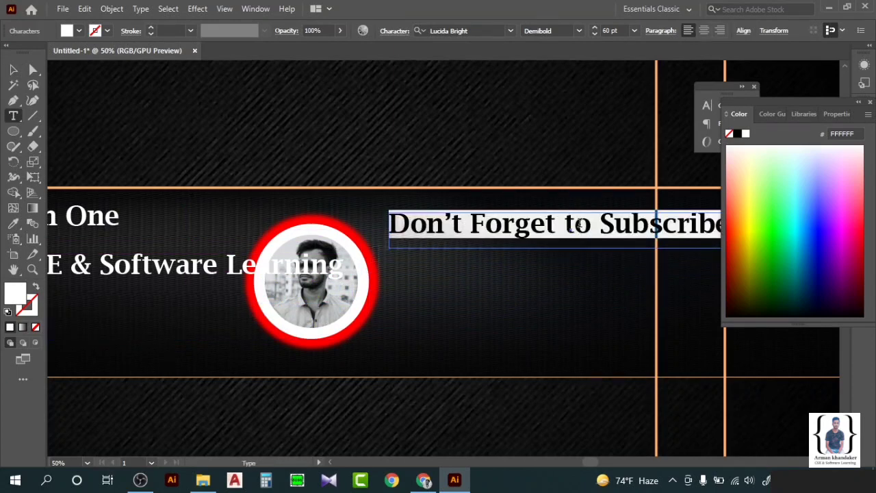
key(BackSpace)
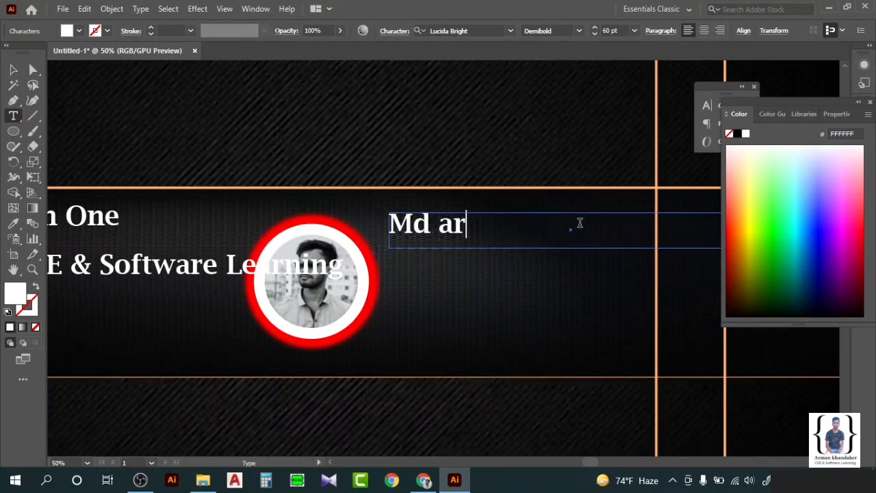
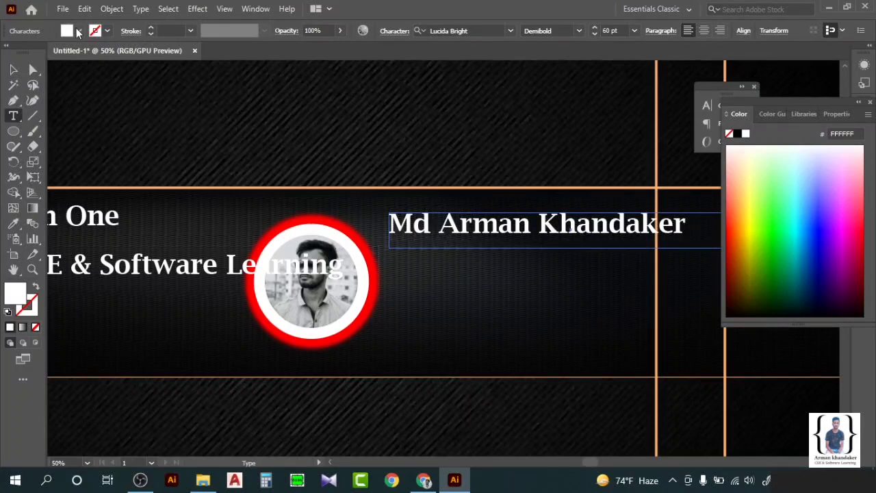
Duplicate the name line below it and type the owner's e-mail address.
click(13, 69)
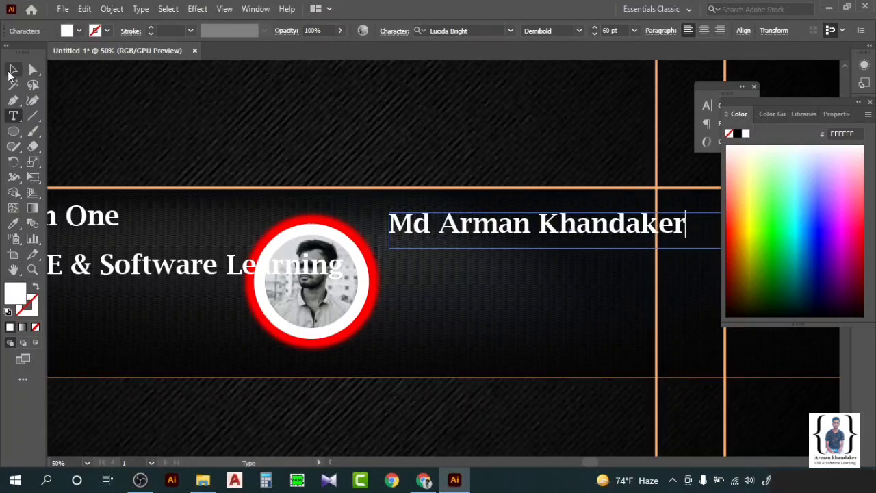
drag(504, 229, 498, 304)
key(ctrl+z)
key(ctrl+z)
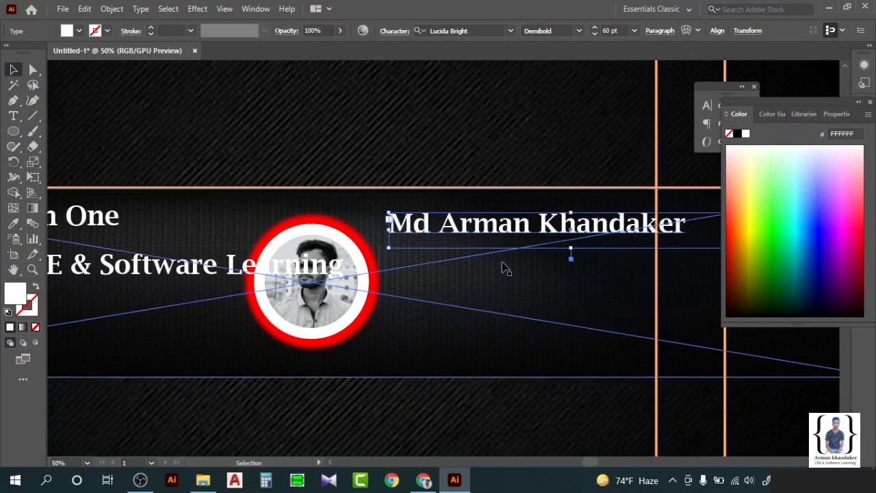
click(495, 297)
drag(600, 226, 563, 316)
key(t)
key(ctrl+a)
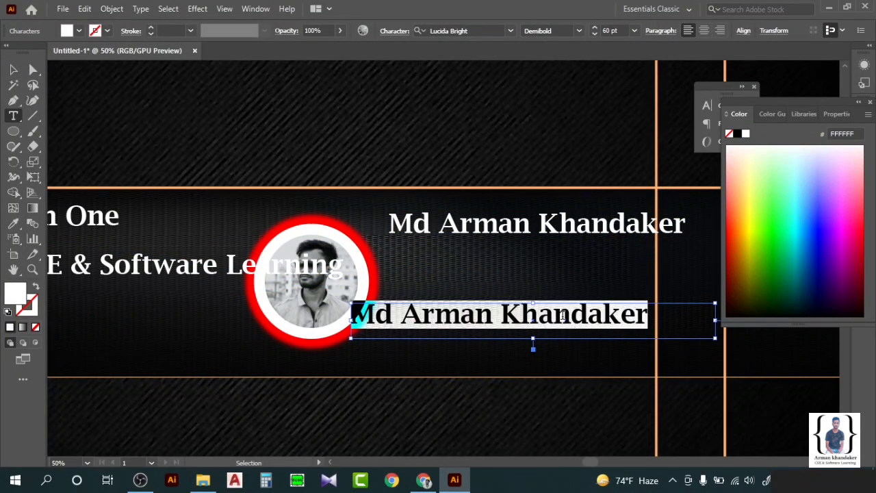
key(BackSpace)
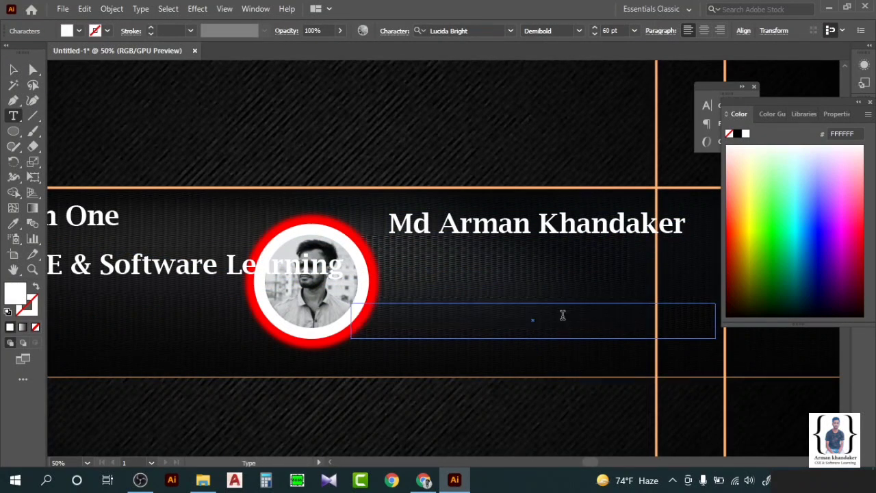
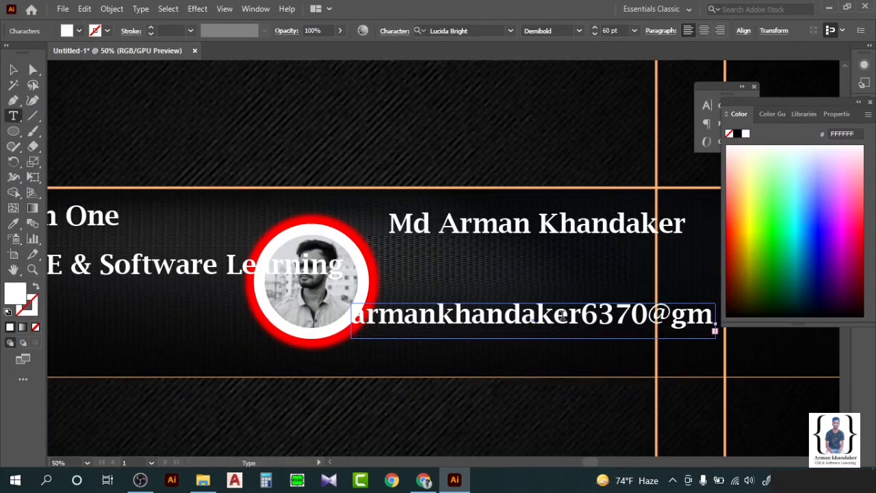
click(13, 69)
Align CSE & Software Learning to the left guide and paste a copy of it.
click(336, 172)
scroll(410, 220, down, 3)
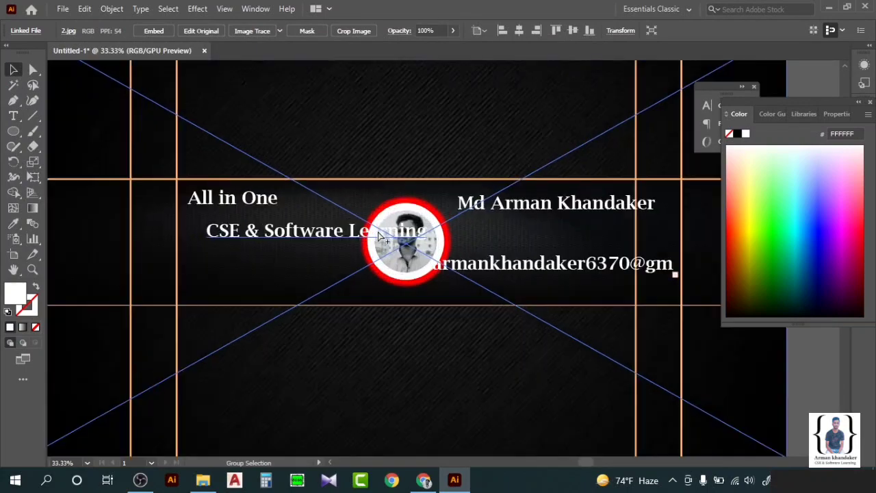
scroll(379, 230, up, 2)
click(383, 230)
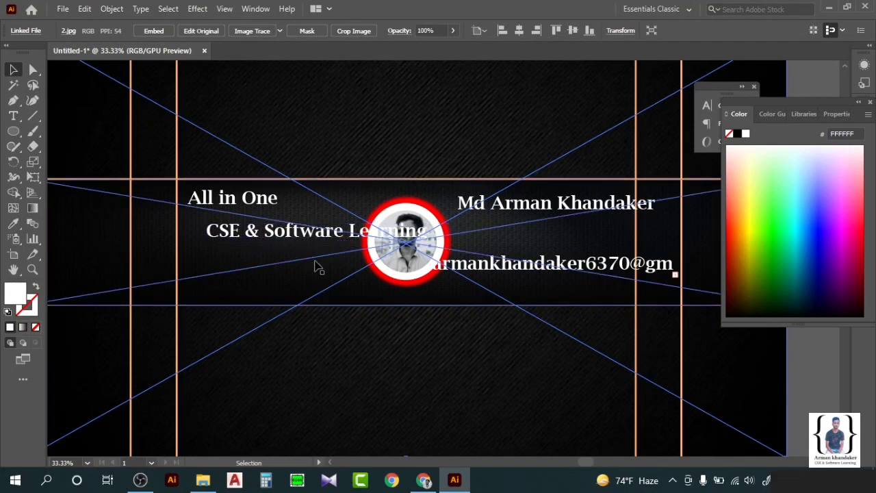
drag(313, 238, 286, 239)
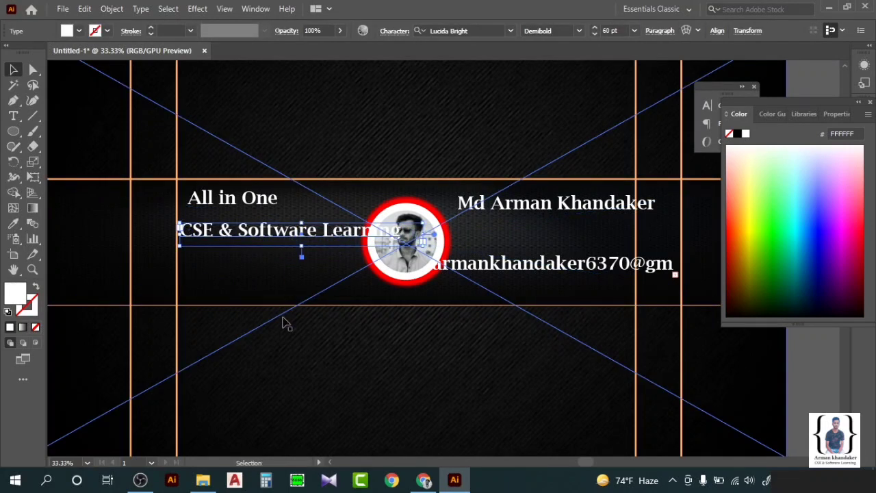
key(ctrl+v)
Move the slogan copy below 'CSE & Software Learning' and retype it as 'Don't Forget to Subscribe'.
drag(387, 263, 258, 285)
double_click(259, 284)
key(ctrl+a)
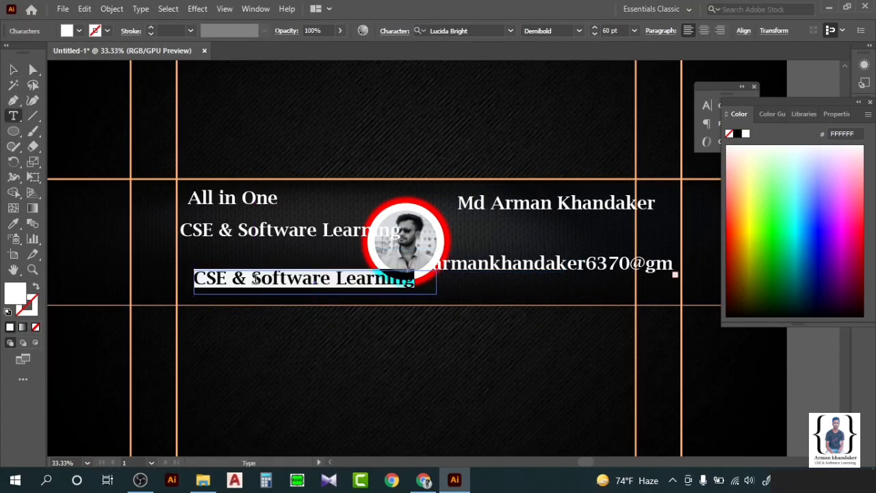
key(BackSpace)
text(DO)
key(BackSpace)
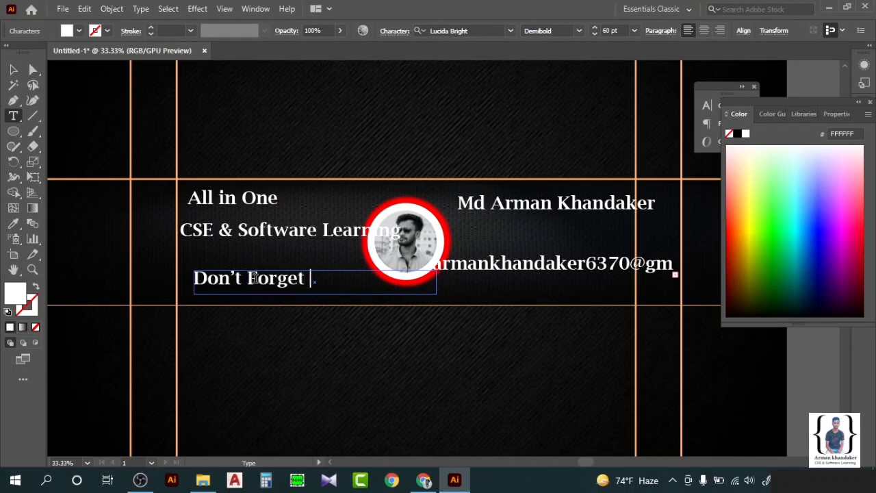
text(to Sub)
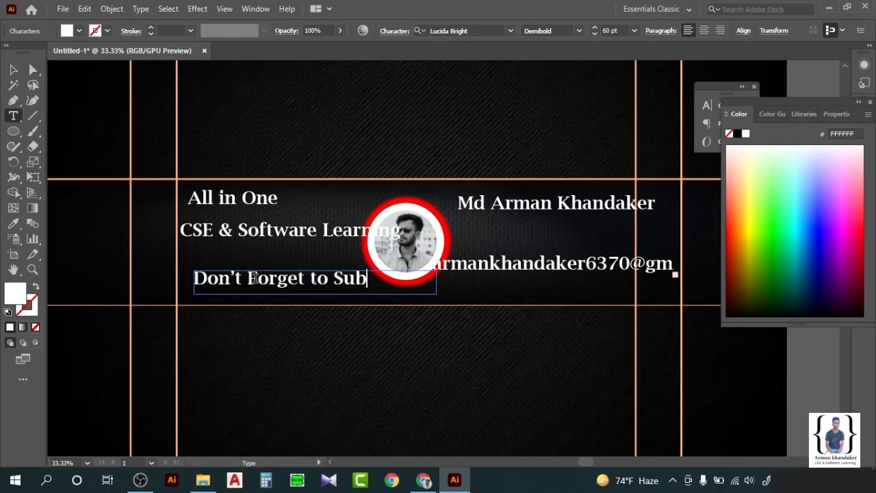
text(sx)
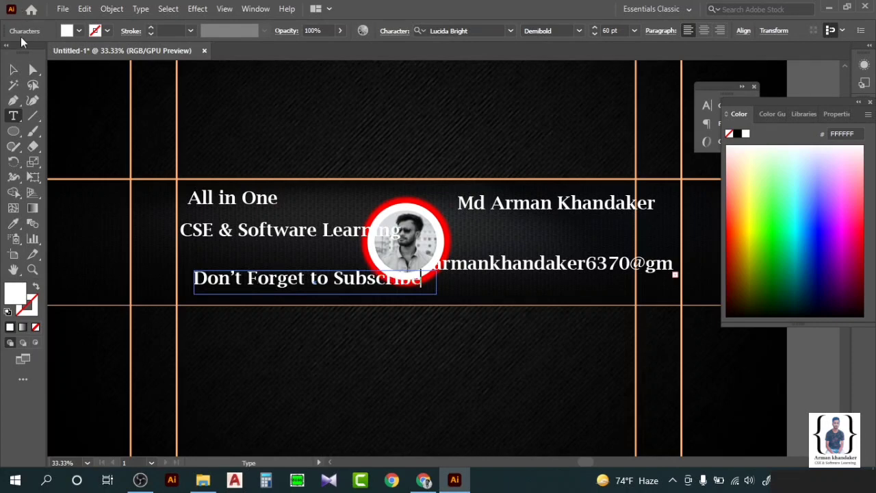
key(Escape)
click(88, 176)
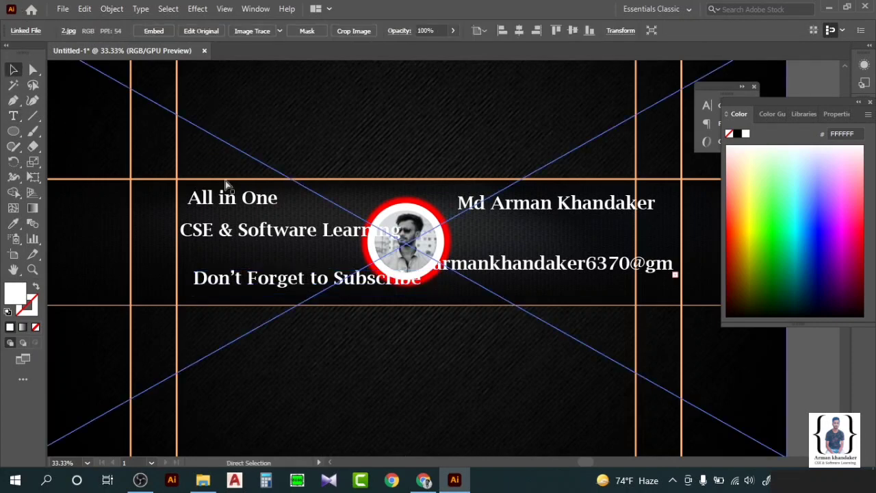
scroll(232, 201, left, 3)
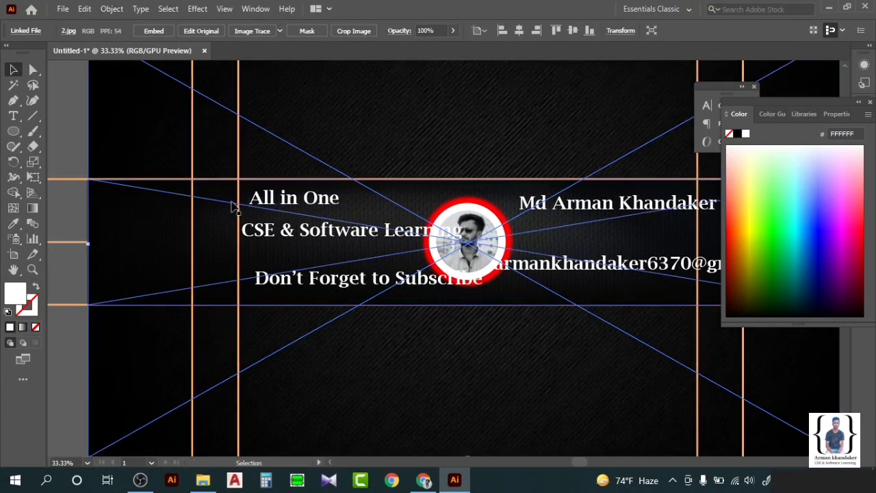
Duplicate the 'All in One' line onto the banner's left edge and clear its text.
click(266, 198)
click(15, 117)
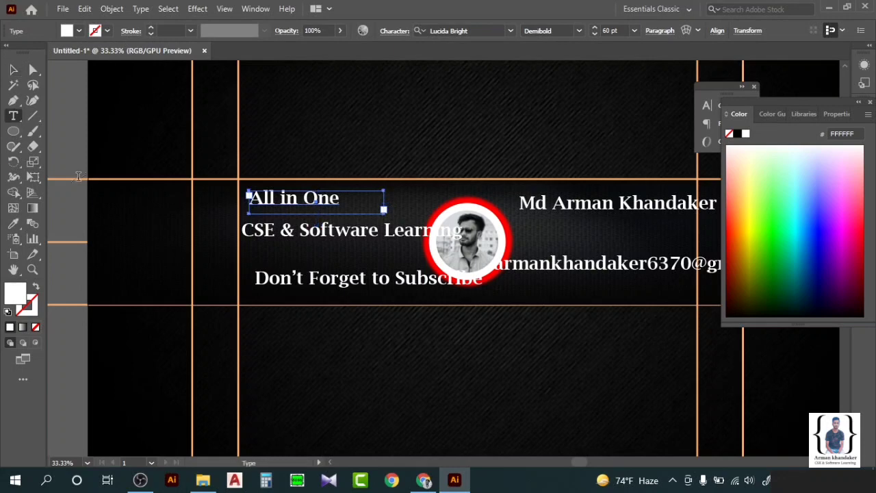
drag(92, 192, 195, 239)
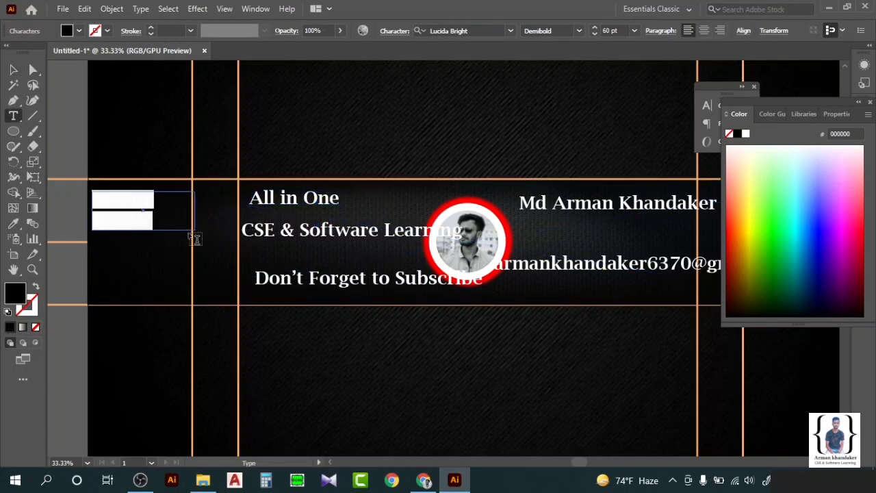
key(Escape)
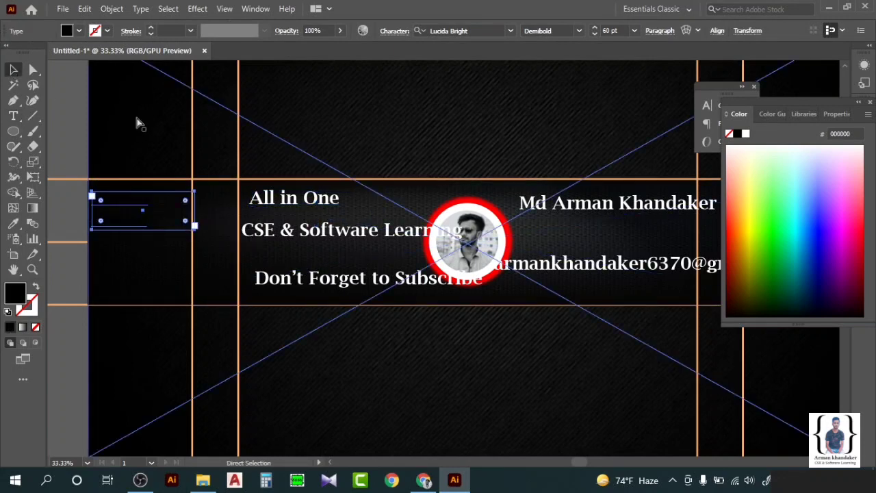
key(Delete)
click(262, 202)
key(ctrl+c)
click(239, 244)
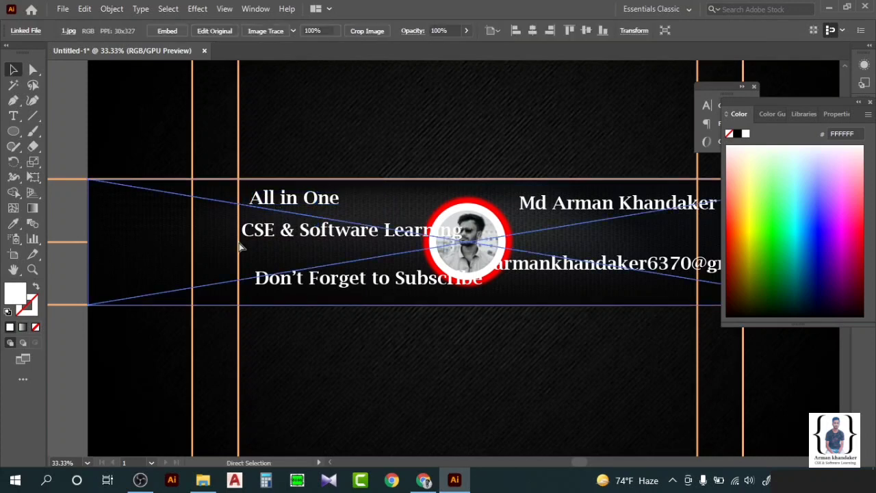
key(ctrl+v)
drag(424, 253, 131, 213)
double_click(150, 214)
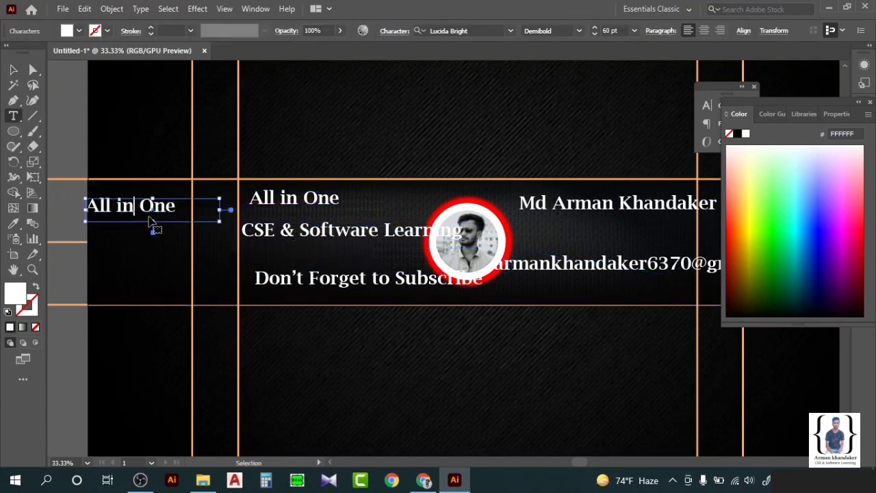
key(ctrl+a)
key(BackSpace)
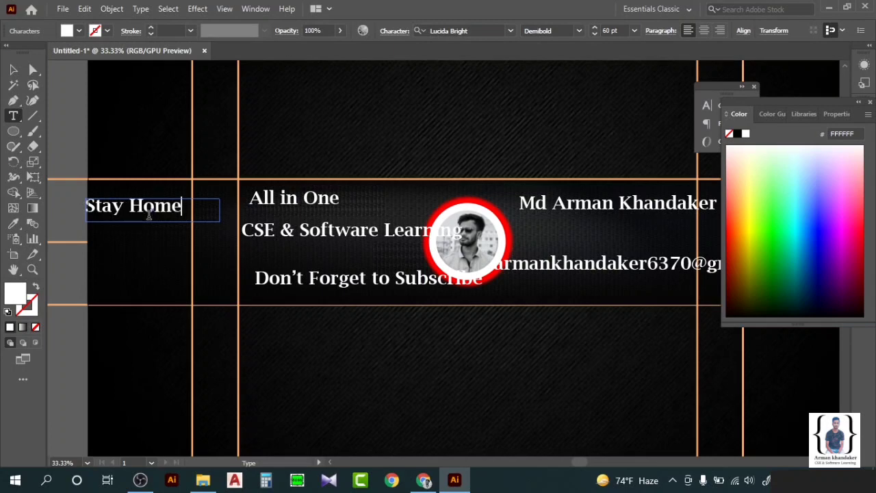
Select the 'Stay Home' line, deleting and restoring it to copy it.
click(13, 70)
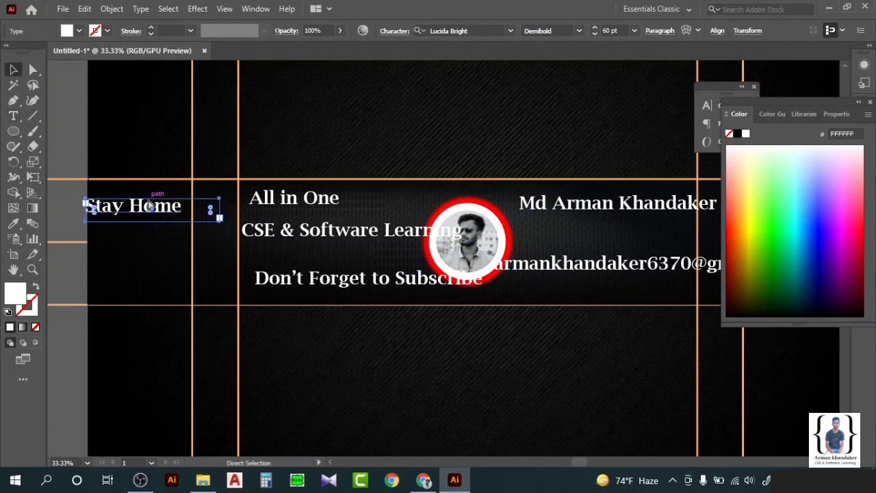
key(Delete)
key(ctrl+z)
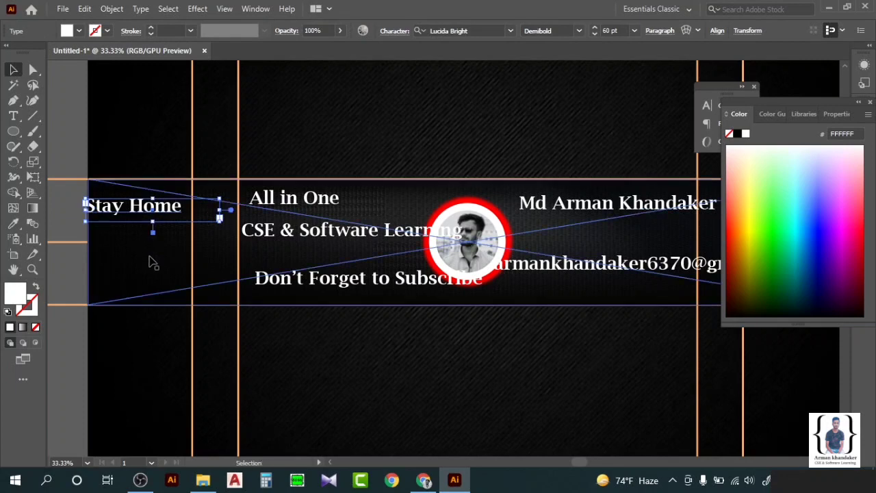
scroll(172, 267, down, 4)
click(262, 269)
scroll(262, 269, up, 4)
Paste a 'Stay Home' copy at the right edge and change it to 'Stay Safe'.
key(ctrl+v)
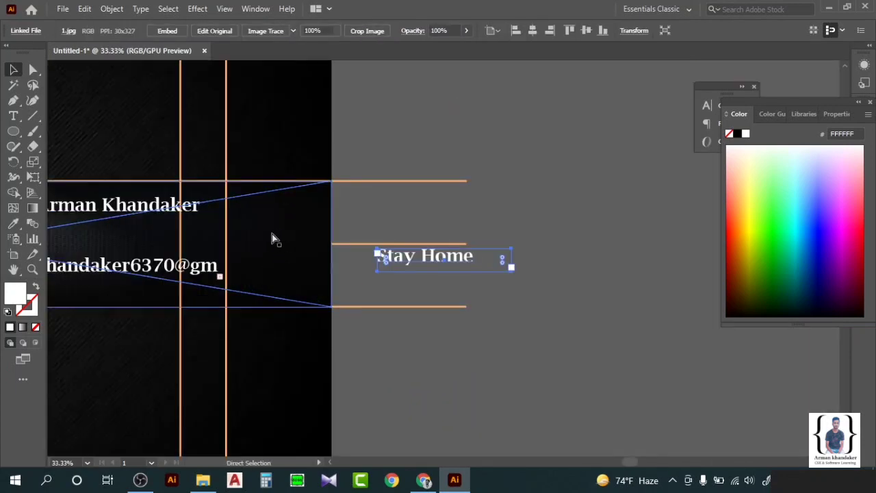
drag(436, 261, 330, 233)
double_click(288, 229)
click(279, 229)
key(BackSpace)
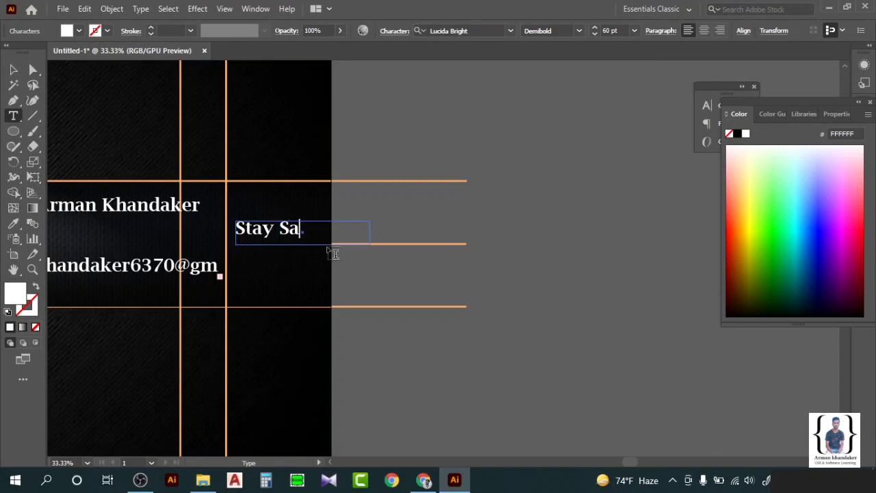
click(15, 69)
click(497, 117)
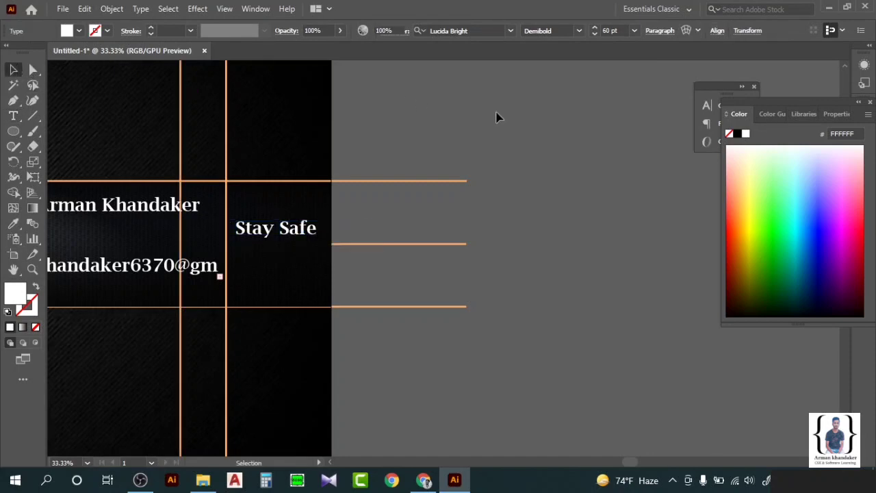
scroll(498, 171, down, 3)
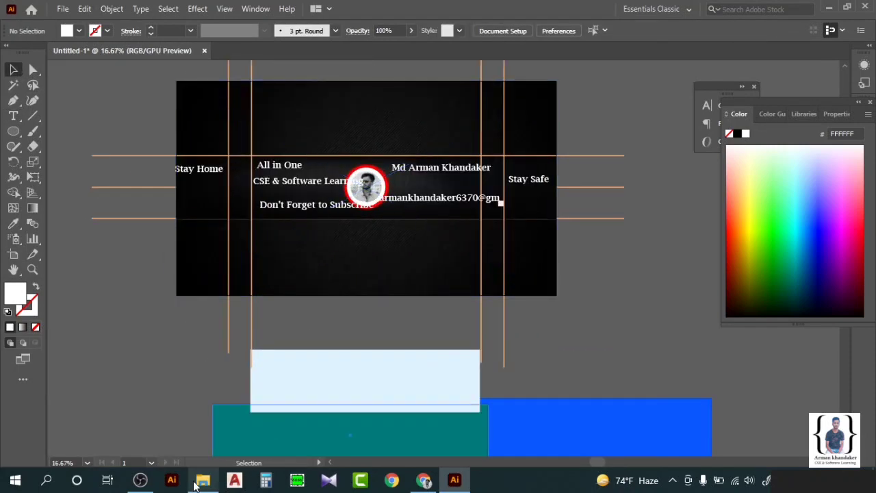
Move 'Stay Home' down onto the middle guide.
click(149, 481)
click(151, 482)
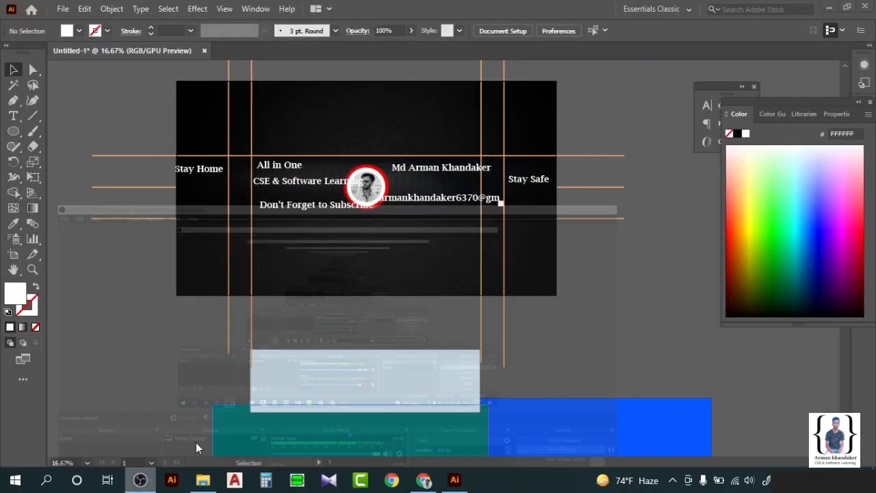
scroll(226, 245, up, 4)
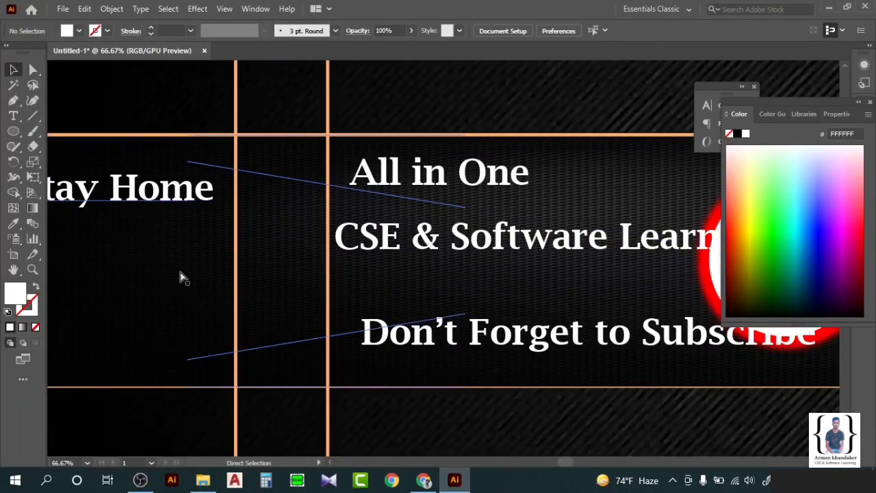
scroll(195, 263, left, 3)
drag(225, 204, 239, 274)
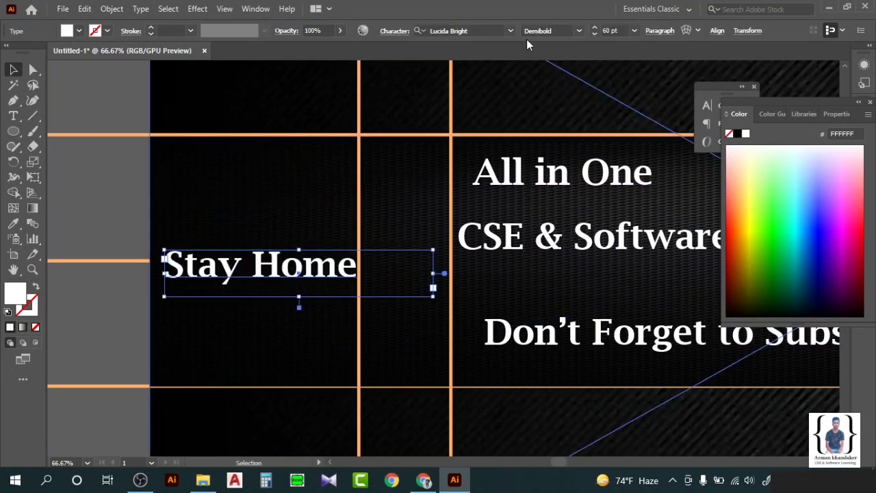
Shrink 'Stay Home' to 50 pt in the Character panel and adjust its position.
right_click(331, 271)
mouse_move(493, 271)
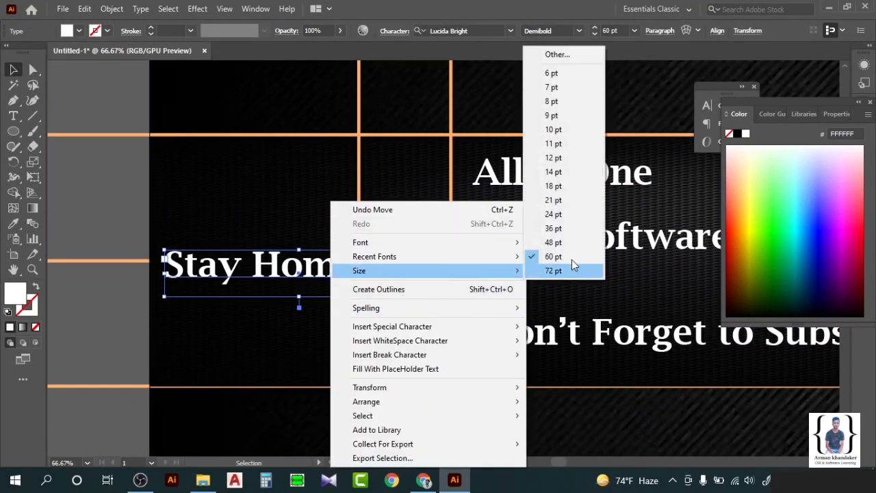
click(581, 55)
drag(635, 95, 720, 345)
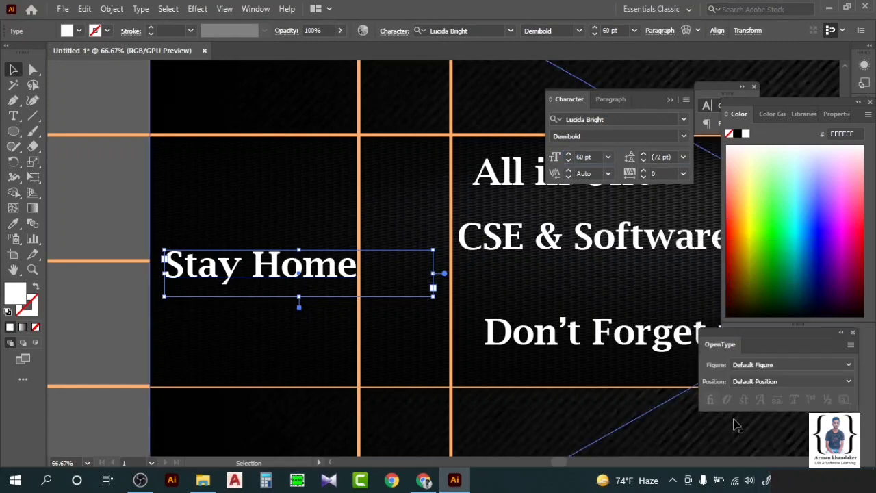
click(853, 332)
drag(639, 93, 758, 340)
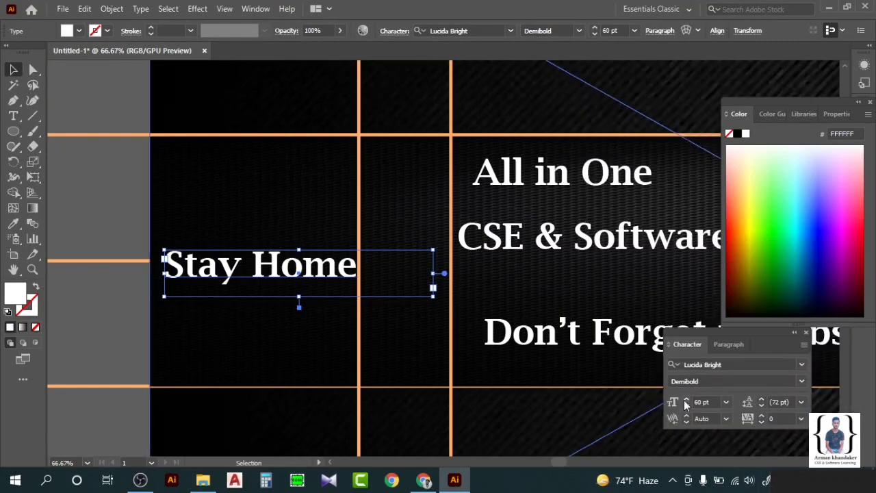
click(687, 406)
click(687, 406)
click(686, 406)
click(686, 406)
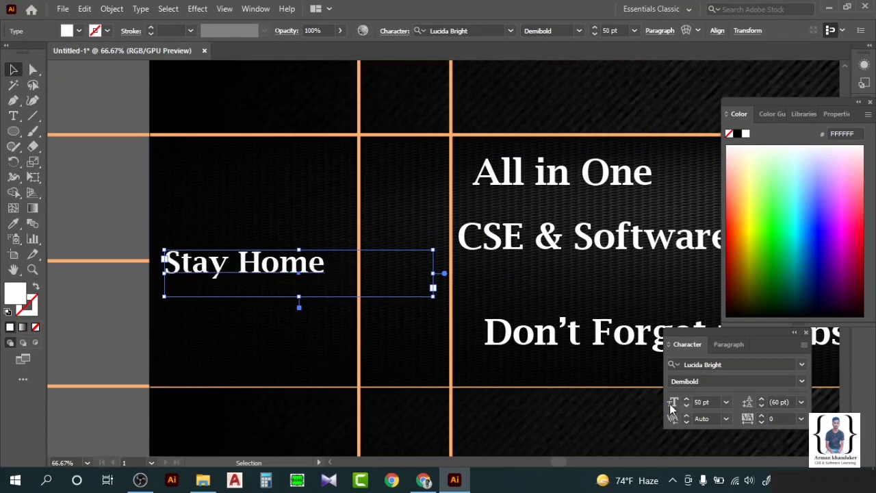
mouse_move(305, 272)
mouse_down()
mouse_move(321, 266)
mouse_move(301, 269)
mouse_up()
click(458, 301)
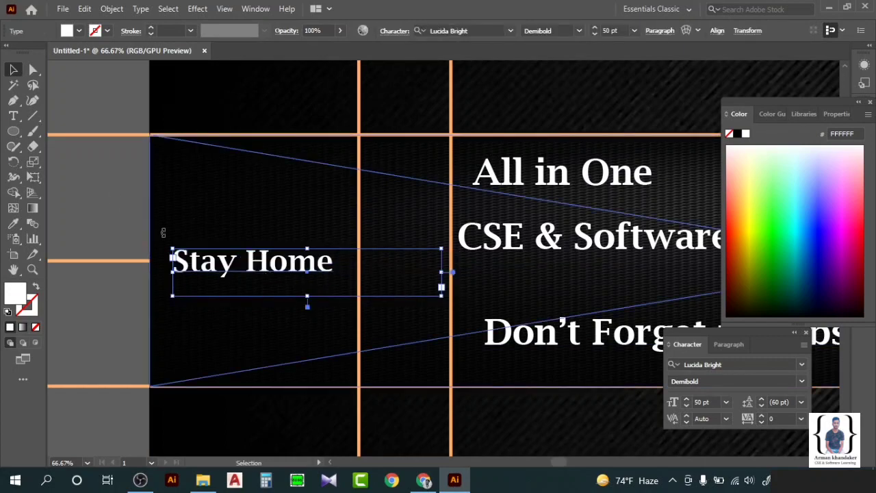
Move 'Stay Safe' onto the middle guide, set it to 50 pt, and nudge it right.
key(ctrl+minus)
key(ctrl+minus)
key(ctrl+minus)
key(ctrl+minus)
scroll(506, 322, up, 4)
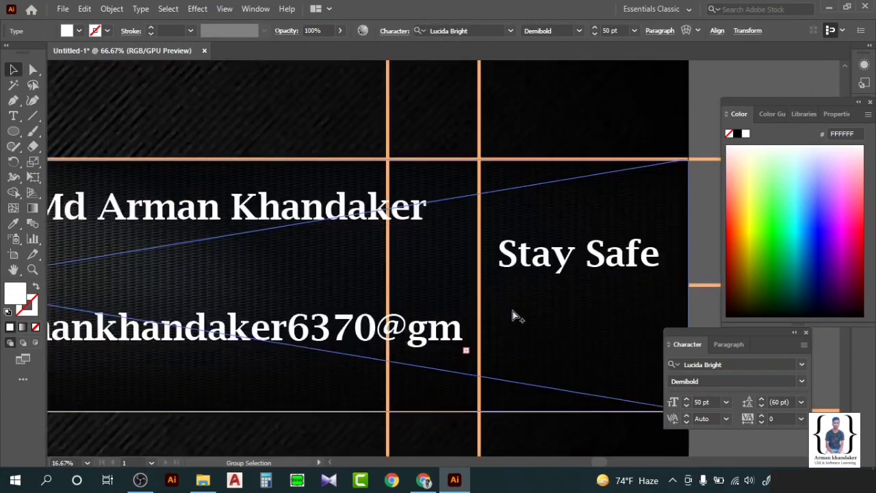
drag(577, 267, 575, 309)
click(697, 401)
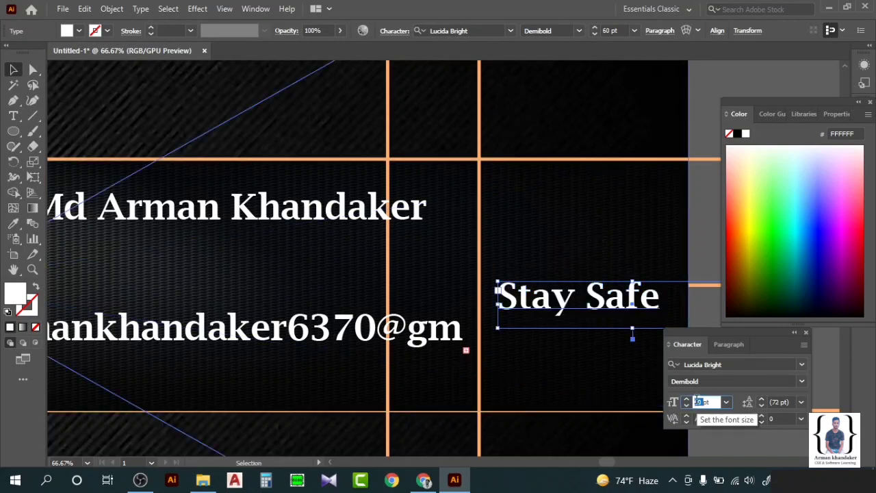
text(50pt)
key(Return)
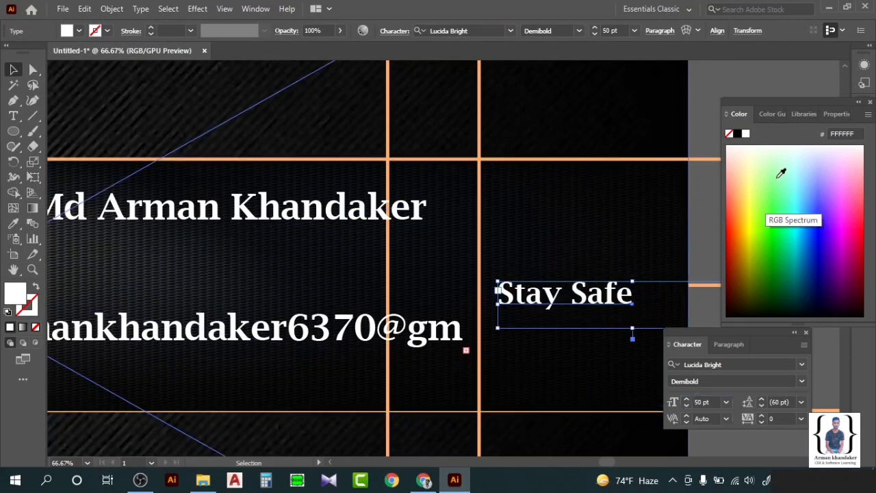
drag(587, 288, 607, 291)
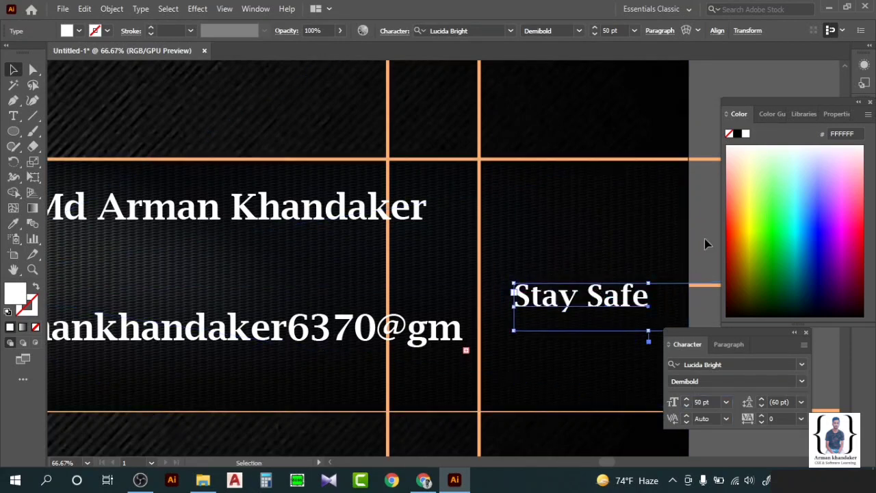
click(704, 238)
scroll(582, 246, down, 3)
scroll(396, 282, left, 2)
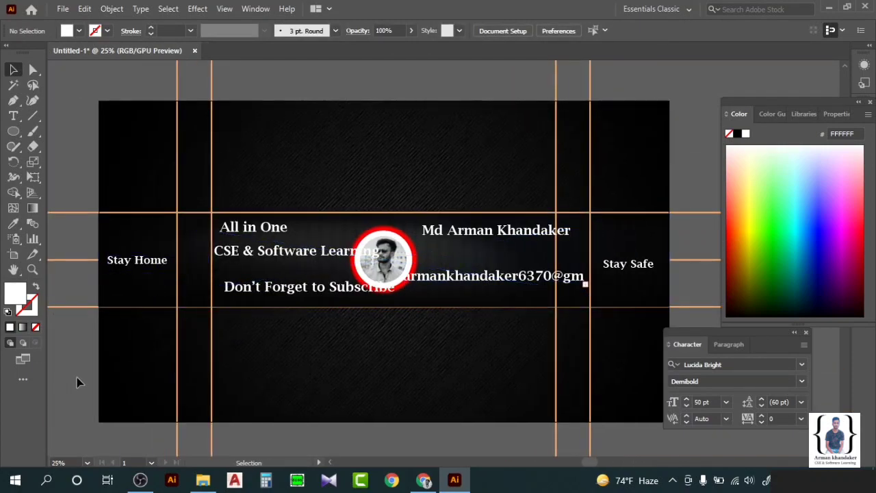
drag(614, 271, 617, 271)
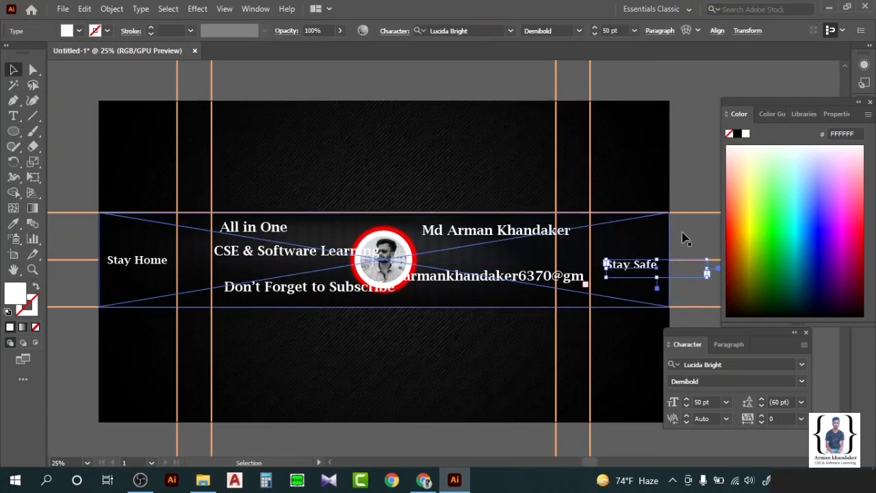
click(687, 238)
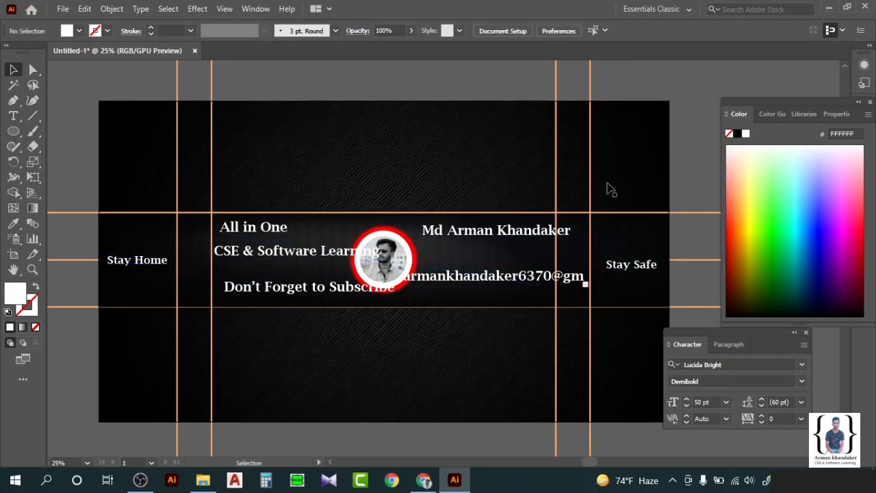
Move the 'All in One' line down and to the right.
scroll(387, 236, left, 2)
scroll(397, 236, up, 2)
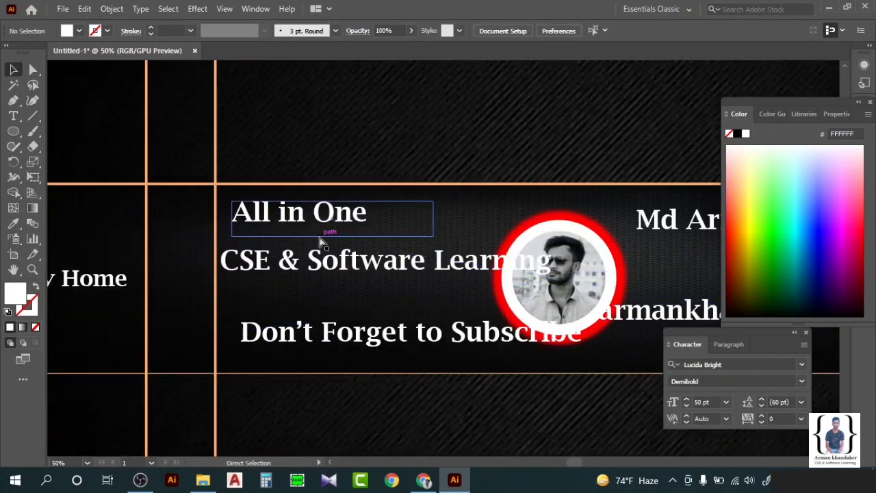
scroll(322, 243, right, 1)
drag(311, 219, 367, 233)
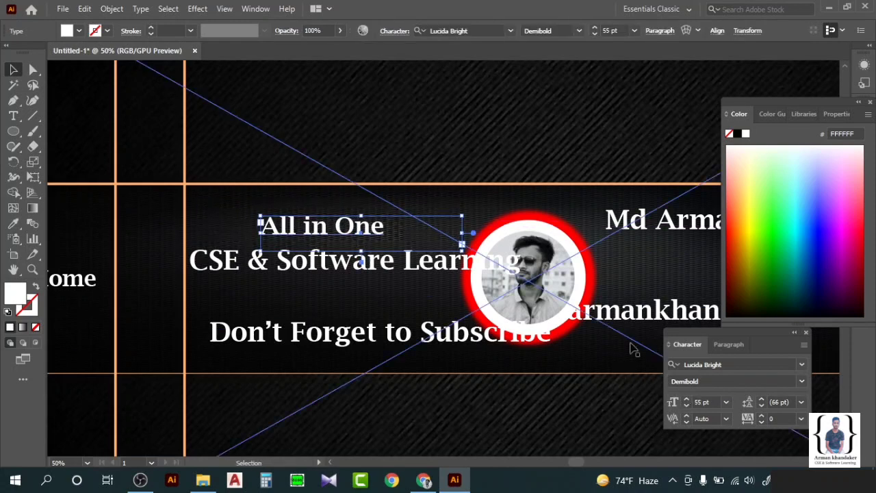
Shrink 'CSE & Software Learning' to 44 pt and restack the three slogan lines toward the portrait.
click(413, 285)
click(410, 265)
click(686, 406)
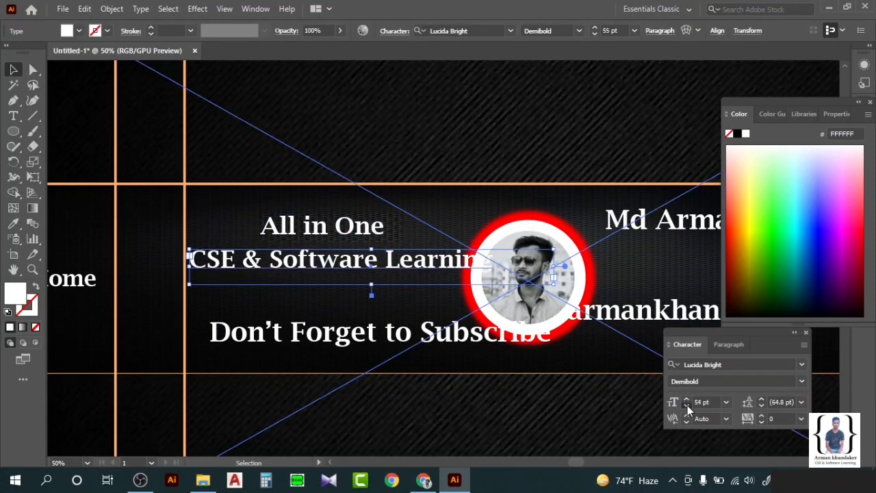
click(687, 405)
click(686, 405)
click(687, 405)
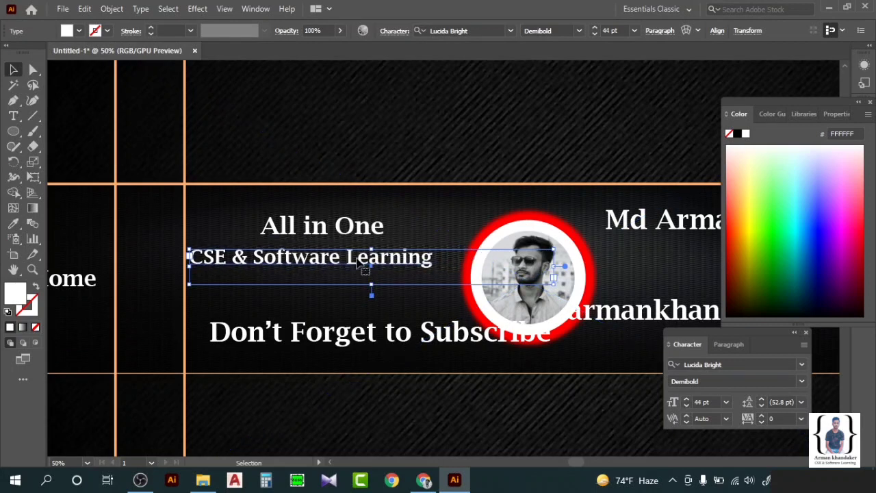
drag(358, 260, 381, 260)
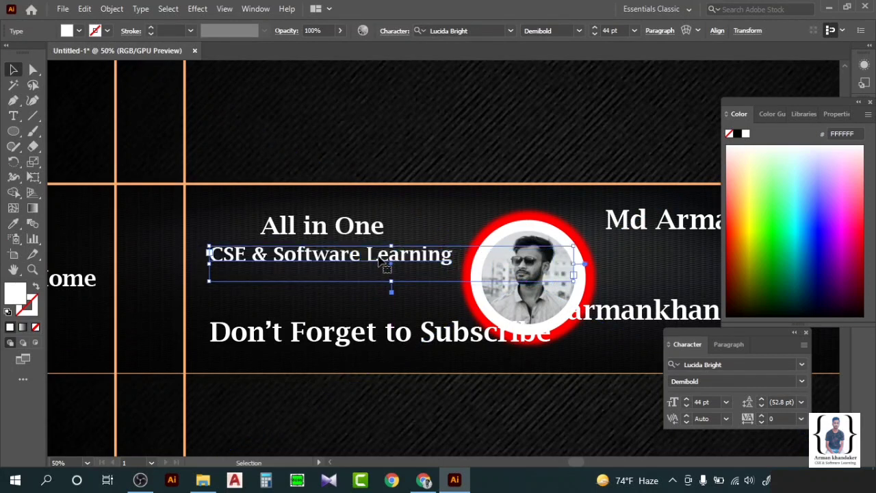
drag(342, 234, 360, 236)
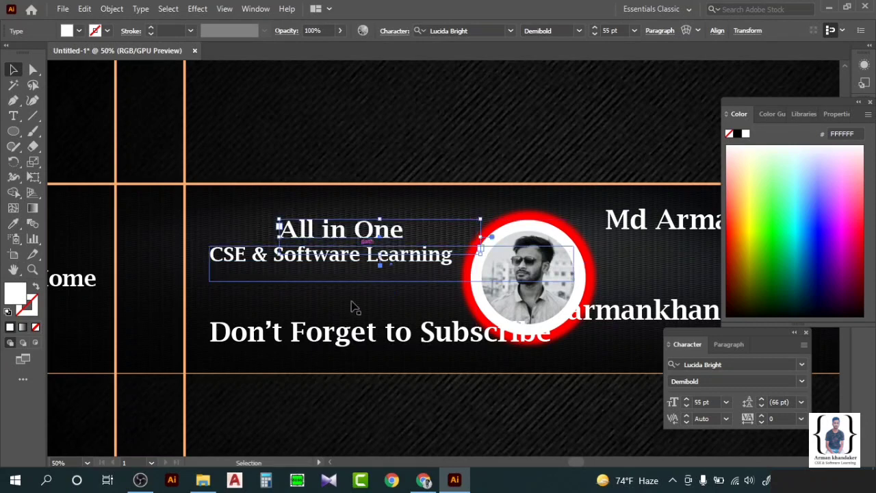
drag(361, 338, 340, 306)
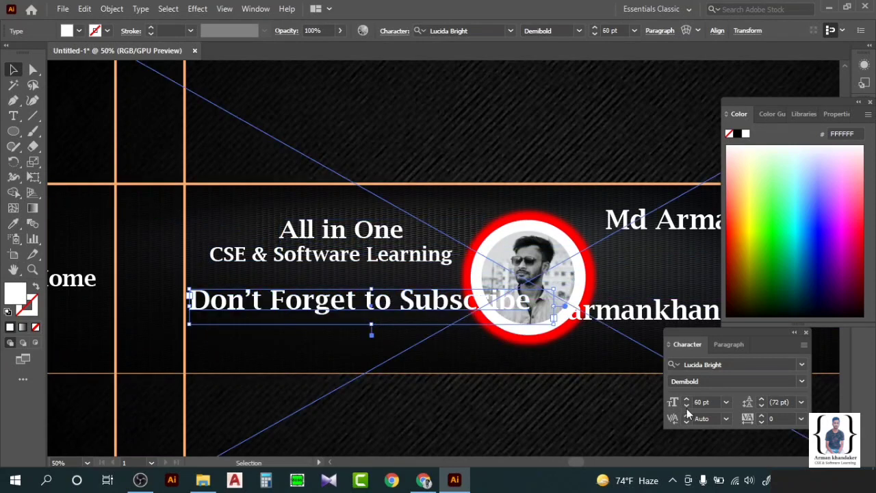
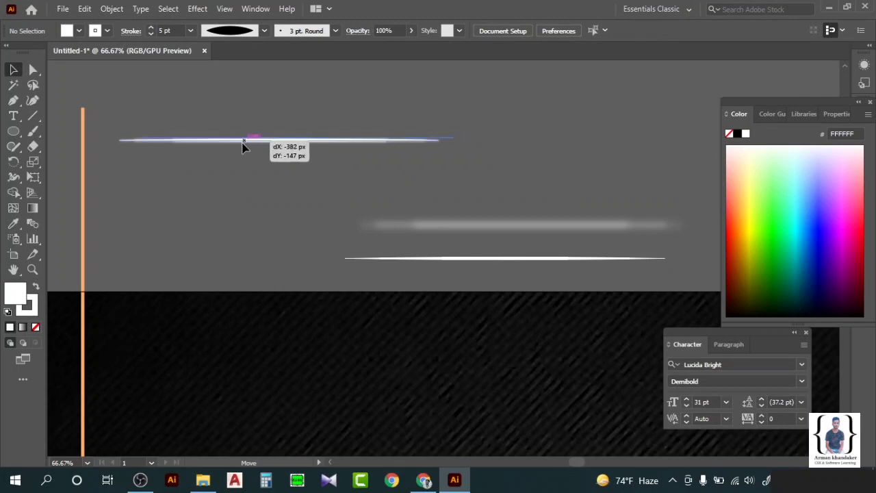
Stack the blurred glow line onto the white line and group them into one glowing line.
click(474, 213)
drag(486, 265, 262, 143)
click(335, 182)
click(329, 147)
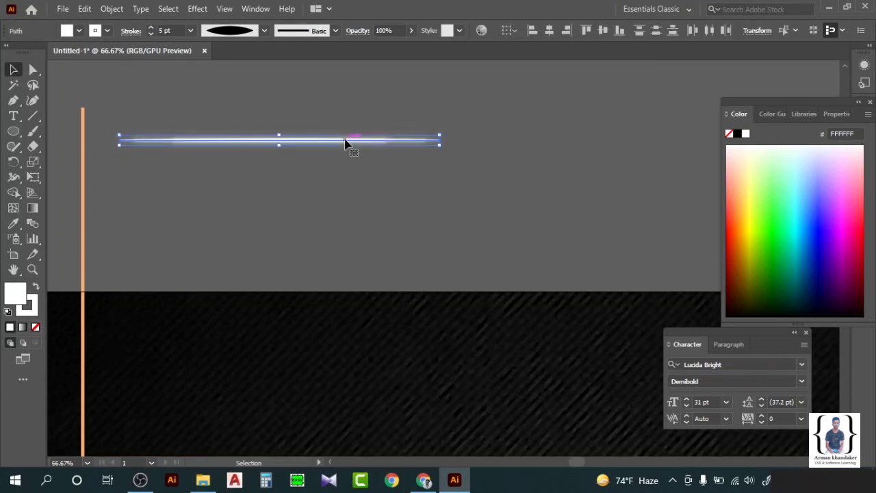
right_click(345, 142)
click(388, 219)
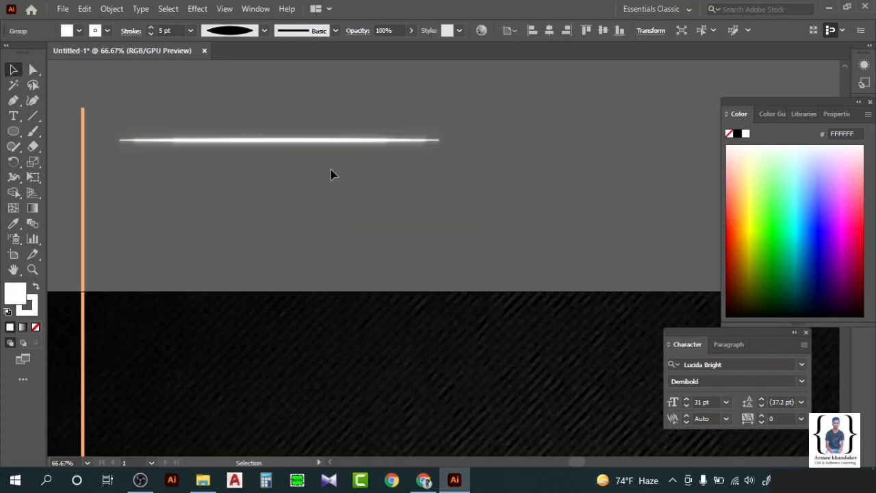
click(330, 160)
Try the glowing divider and the other glow line under CSE & Software Learning on the banner.
scroll(330, 160, down, 4)
drag(316, 155, 317, 303)
click(356, 178)
scroll(322, 307, up, 5)
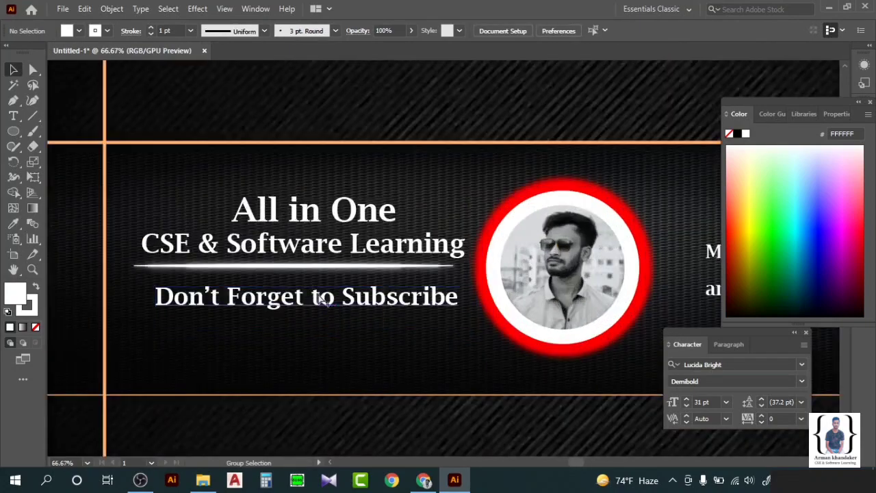
scroll(318, 287, down, 3)
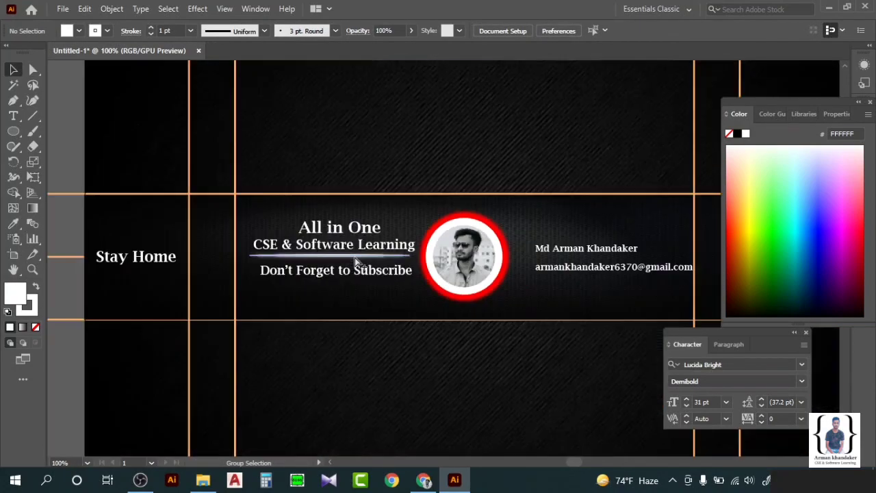
scroll(355, 257, down, 4)
click(383, 302)
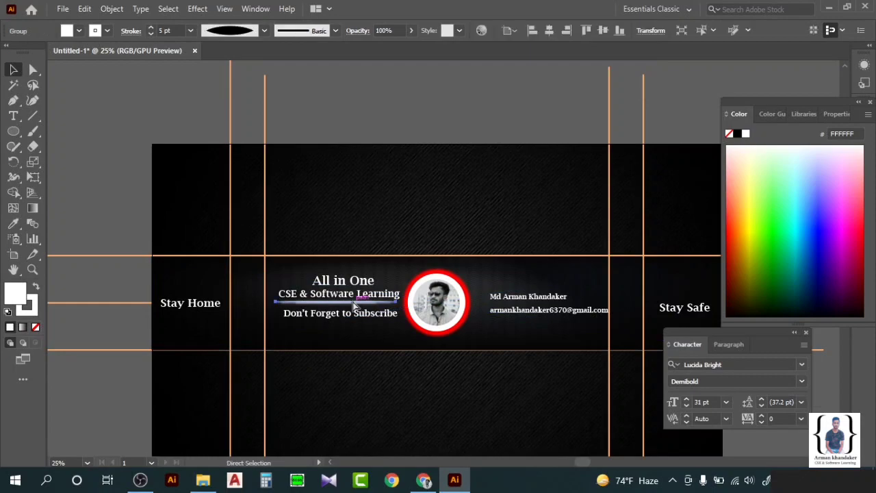
click(397, 245)
drag(411, 258, 347, 306)
Move the divider group and the second line back up above the banner.
scroll(343, 300, up, 5)
scroll(342, 300, left, 2)
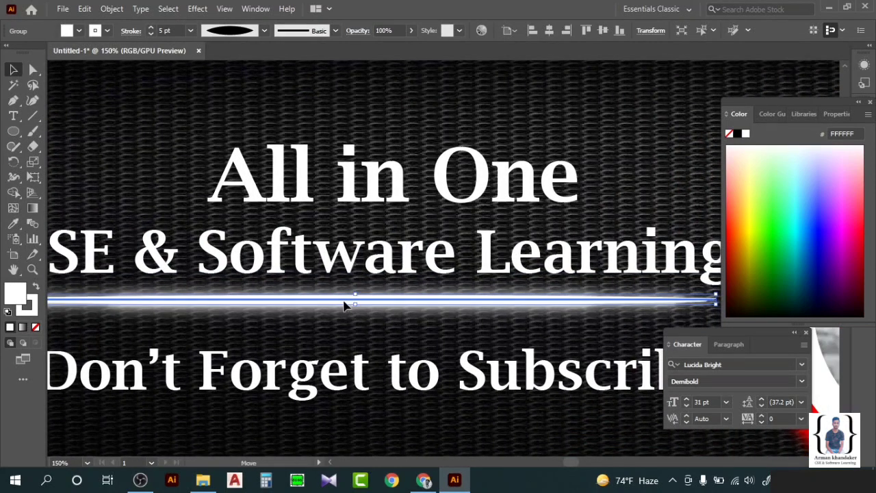
click(383, 312)
scroll(404, 236, down, 3)
drag(404, 262, 403, 264)
click(403, 260)
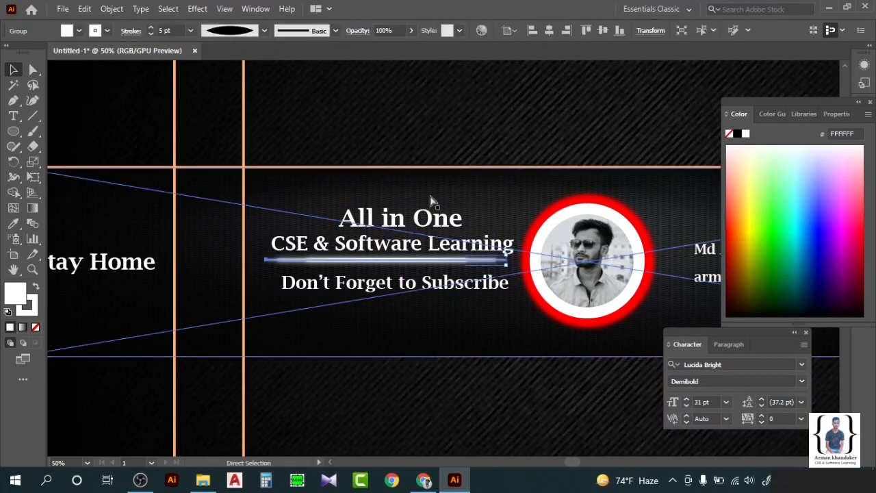
scroll(417, 249, down, 4)
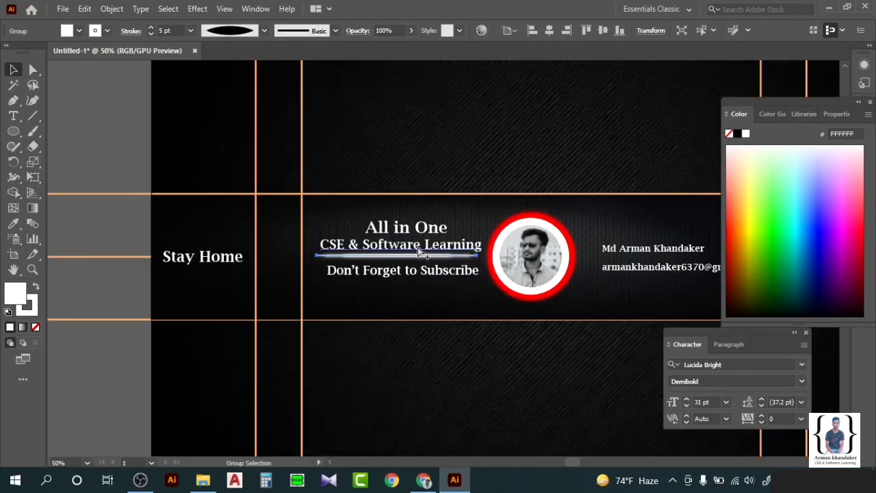
drag(418, 248, 425, 158)
drag(428, 234, 442, 167)
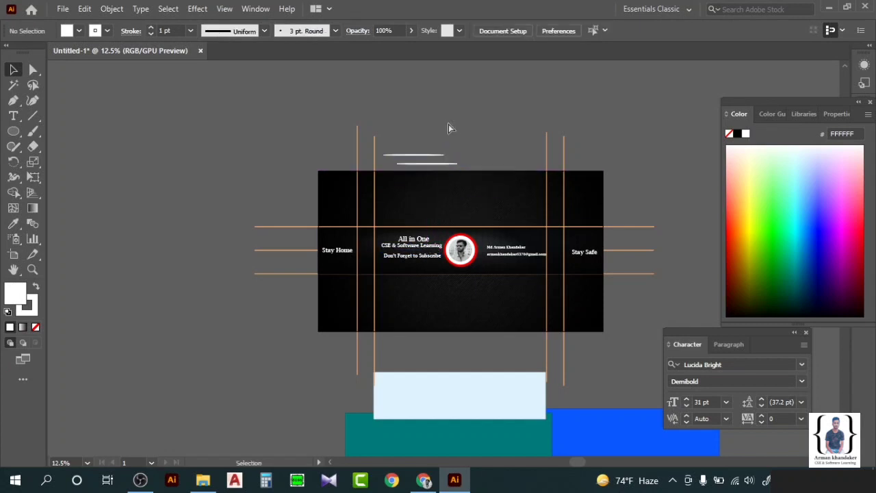
scroll(434, 146, up, 4)
Place the lower glow line onto the white line and group the two.
drag(406, 219, 353, 182)
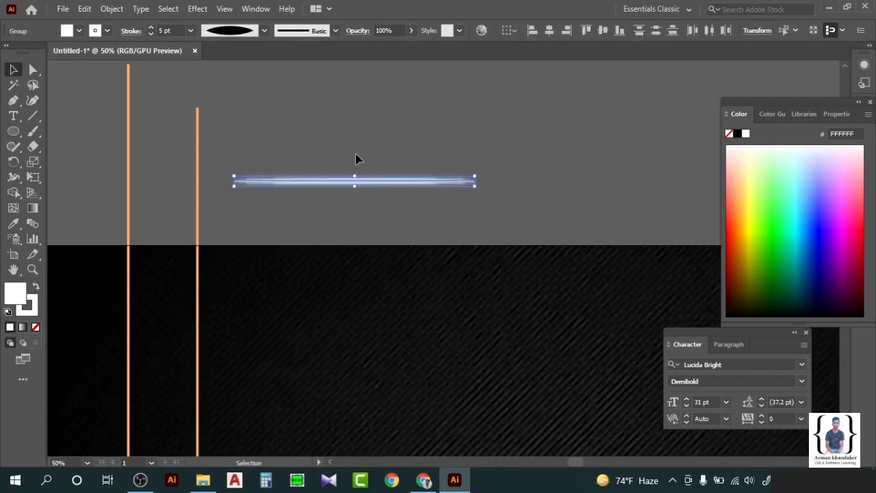
click(356, 158)
right_click(373, 180)
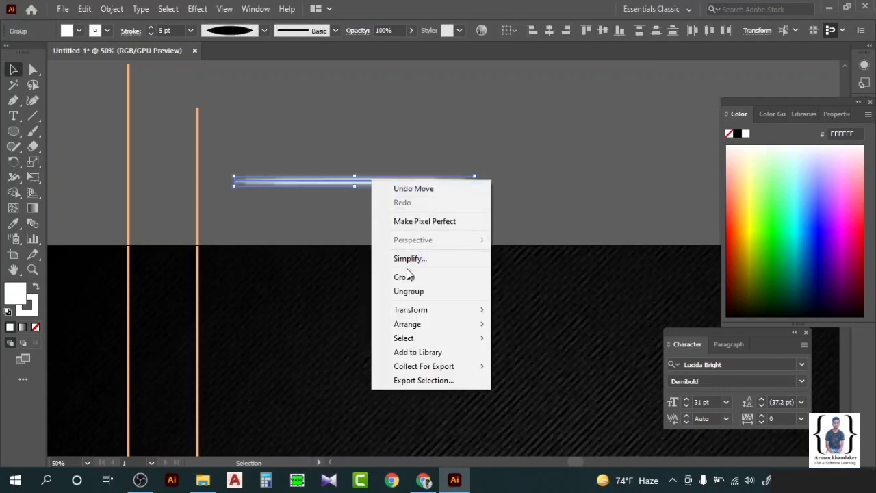
click(322, 232)
Move the grouped divider down beneath CSE & Software Learning.
scroll(325, 182, down, 3)
drag(365, 102, 338, 318)
key(ctrl+minus)
key(ctrl+minus)
key(ctrl+minus)
key(ctrl+minus)
key(ctrl+plus)
key(ctrl+plus)
key(ctrl+plus)
drag(359, 198, 367, 315)
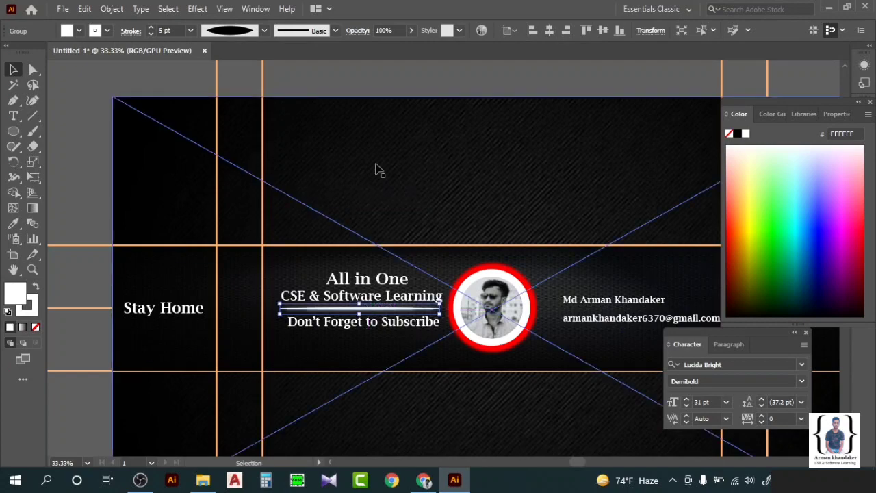
Nudge the All in One and Don't Forget to Subscribe lines slightly left, then review the banner.
key(ctrl+plus)
key(ctrl+plus)
key(ctrl+plus)
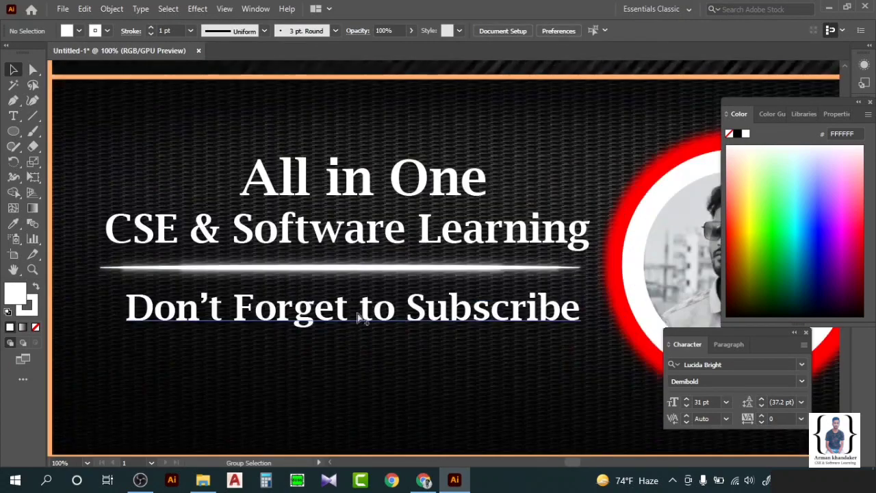
click(336, 236)
click(334, 193)
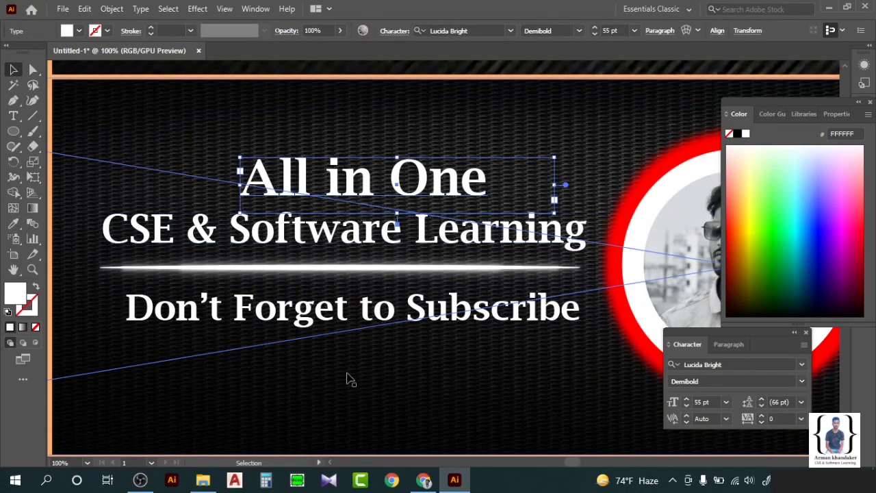
drag(332, 197, 331, 197)
drag(355, 321, 355, 322)
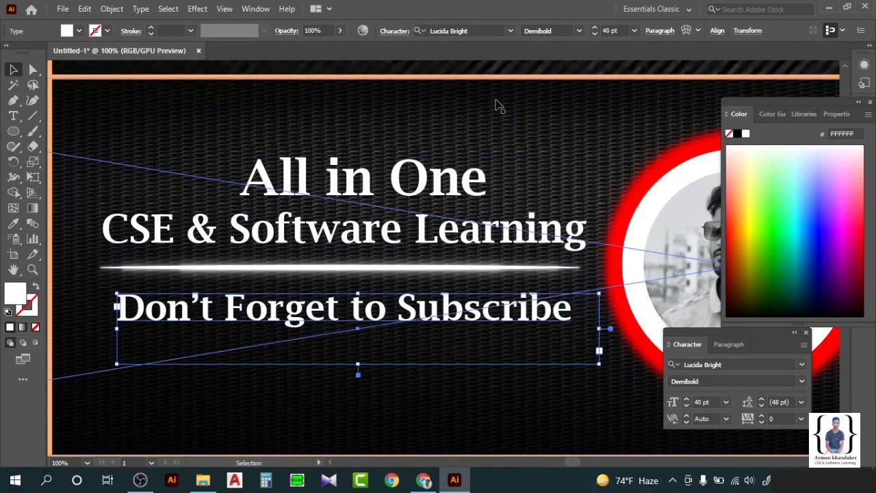
click(489, 284)
key(ctrl+minus)
key(ctrl+minus)
key(ctrl+minus)
key(ctrl+minus)
key(ctrl+minus)
click(639, 152)
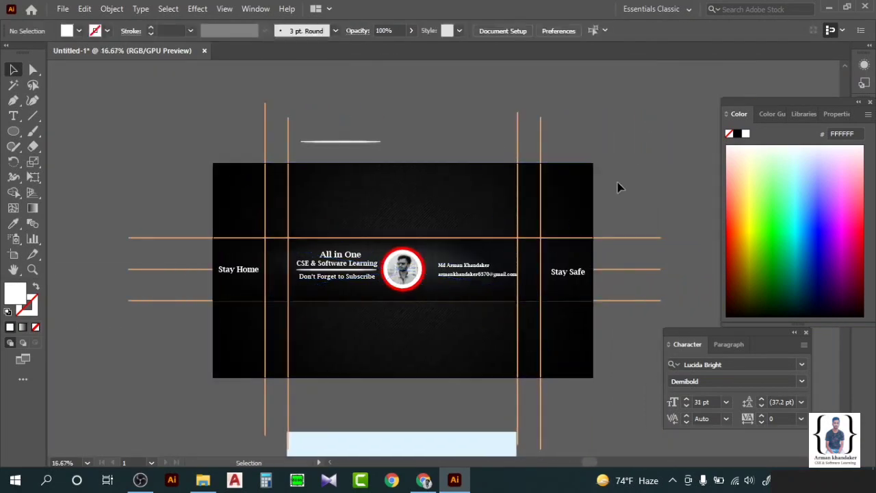
key(ctrl+plus)
key(ctrl+plus)
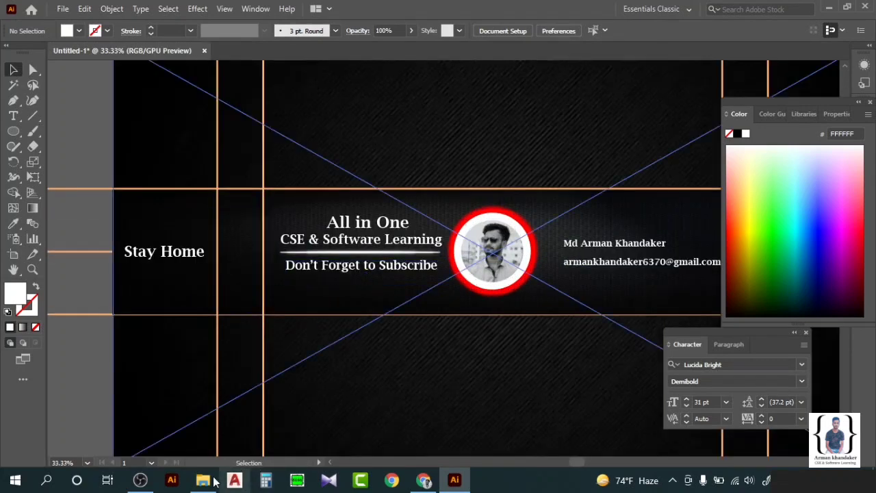
Select gmail, mark, y and admin in folder 11 and drag them into the Illustrator document.
click(203, 481)
click(408, 117)
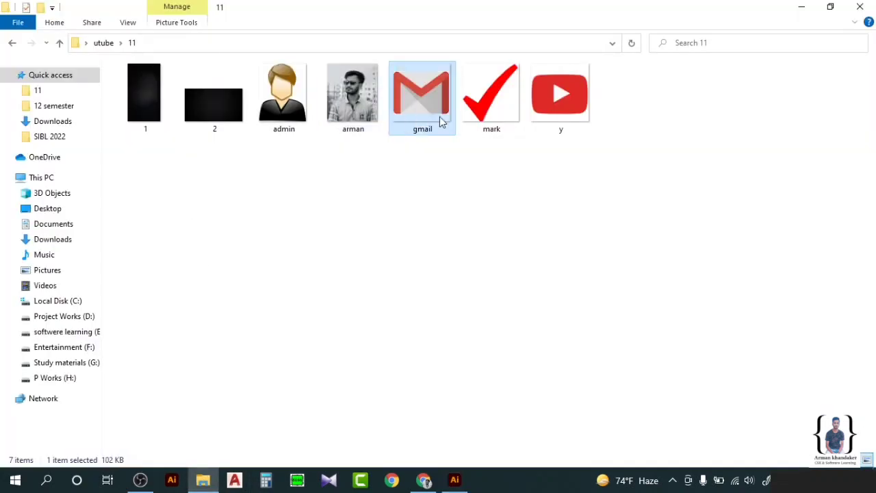
ctrl+click(506, 116)
ctrl+click(575, 109)
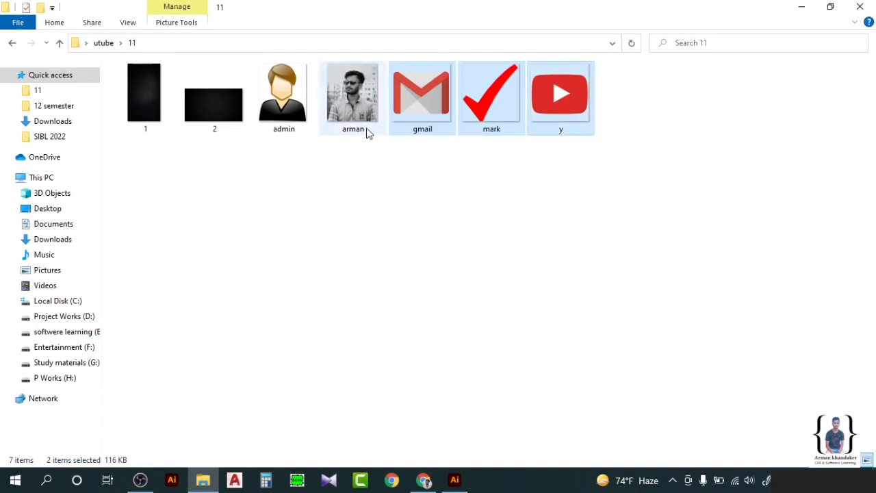
ctrl+click(311, 123)
drag(418, 110, 149, 352)
Spread the placed images: avatar to top left, Gmail to upper right, YouTube icon onto the banner.
scroll(372, 274, down, 3)
click(186, 208)
drag(164, 306, 188, 169)
drag(158, 318, 649, 118)
drag(102, 312, 326, 280)
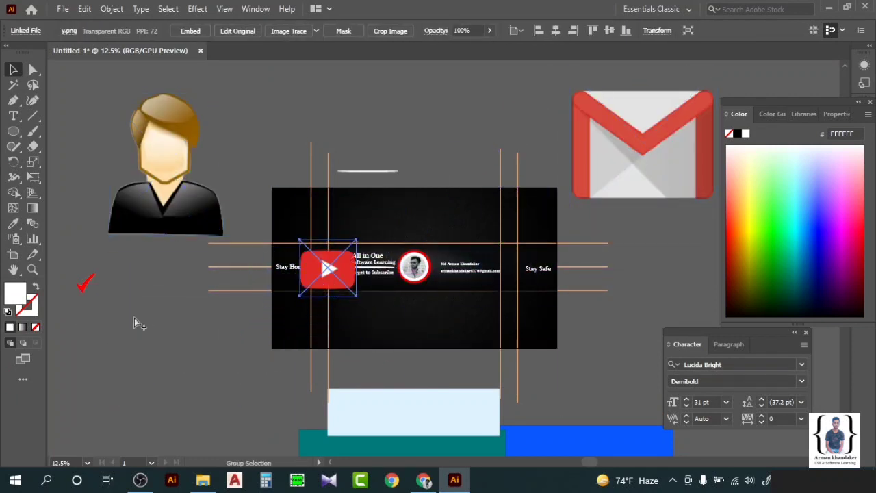
Move the red check mark to the banner's left and shrink the YouTube icon to about 47 px.
drag(87, 284, 259, 259)
click(253, 281)
scroll(317, 281, up, 2)
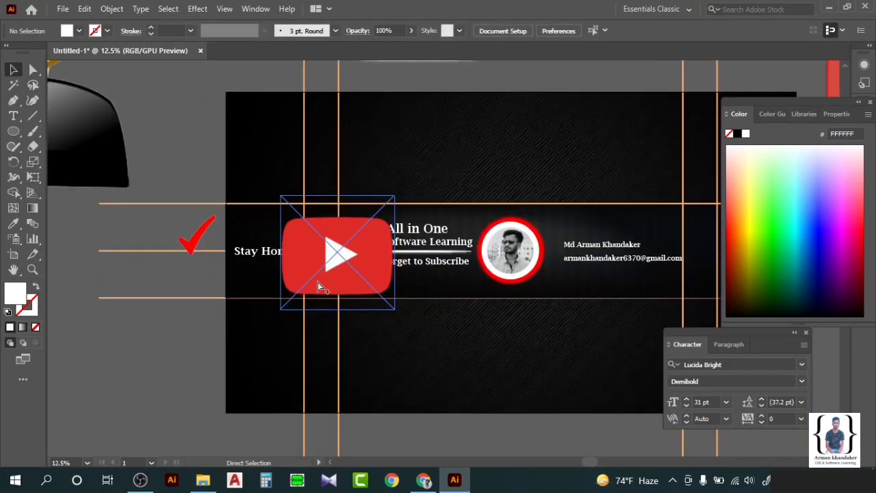
scroll(317, 279, up, 1)
click(472, 340)
drag(471, 340, 369, 205)
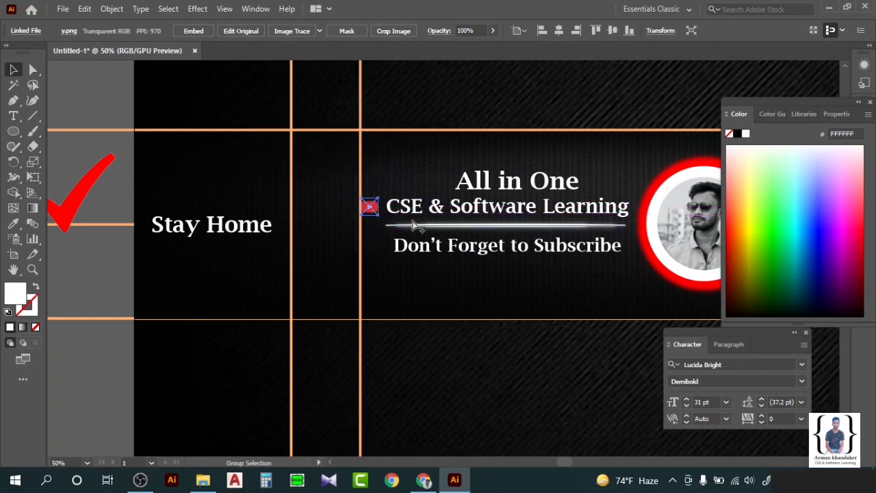
Step CSE & Software Learning down to 42 pt and shift it slightly right.
scroll(413, 224, up, 2)
scroll(404, 226, right, 5)
shift+click(392, 204)
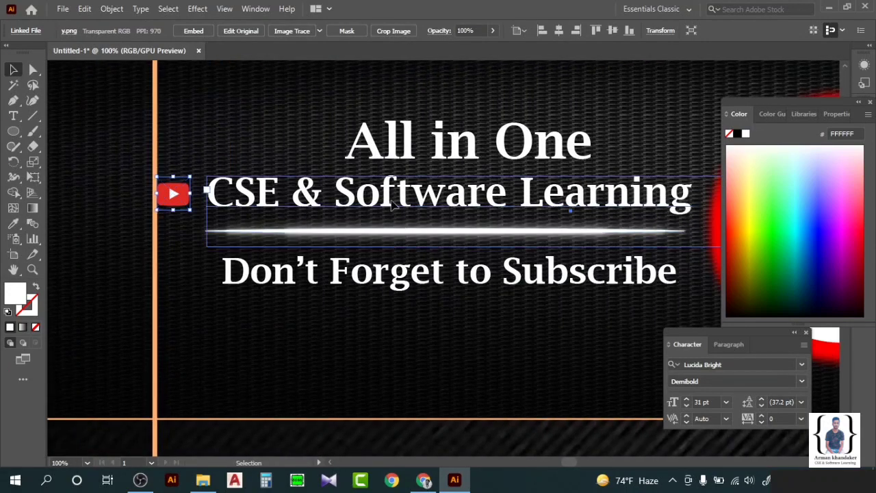
click(586, 226)
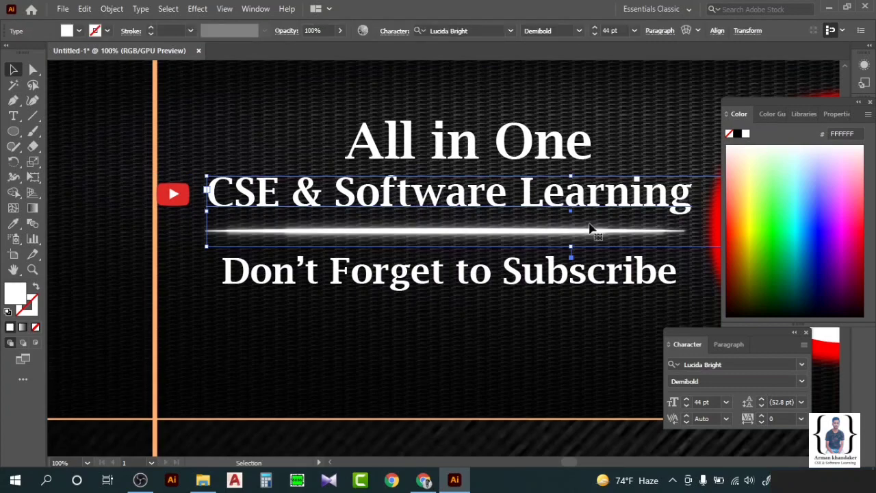
click(687, 406)
click(687, 406)
click(492, 239)
drag(500, 197, 553, 199)
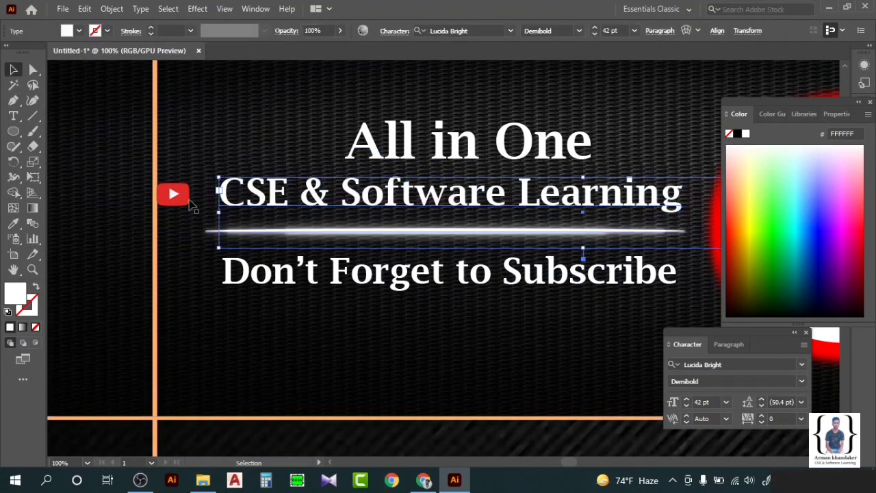
Move the YouTube icon beside the title, enlarge it a little and nudge it up.
drag(173, 195, 192, 185)
scroll(189, 196, up, 3)
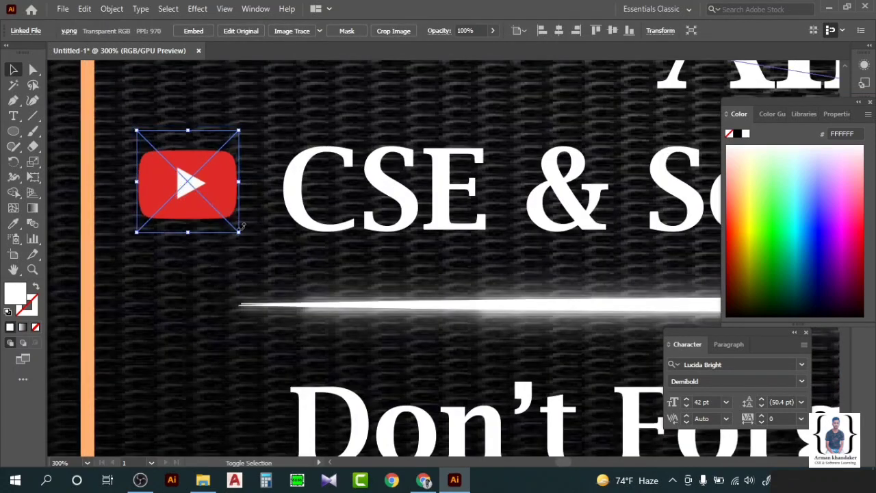
drag(240, 232, 258, 242)
drag(218, 204, 217, 200)
click(424, 175)
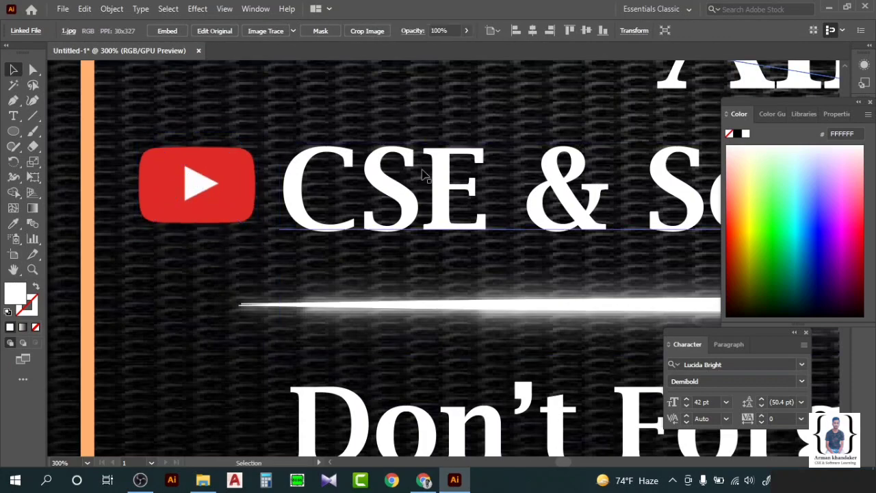
scroll(414, 202, down, 4)
scroll(414, 205, right, 2)
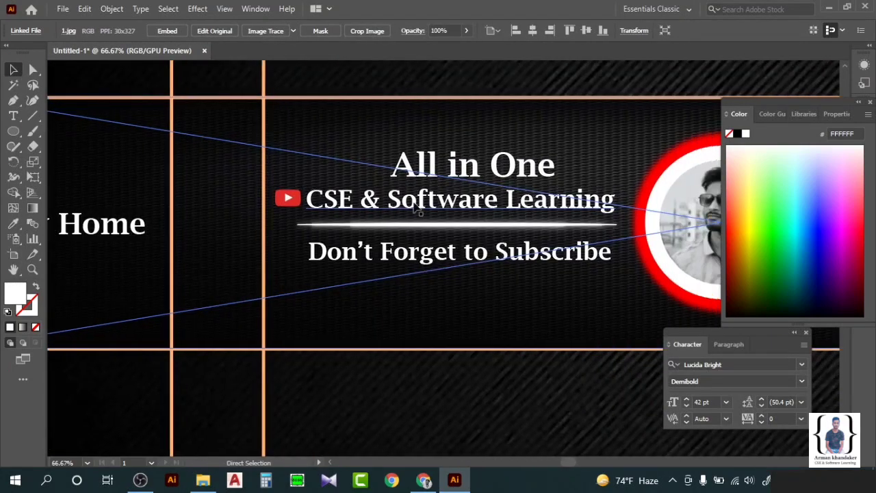
Fine-tune the YouTube icon's size and height to match the CSE & Software Learning text.
click(523, 256)
click(525, 198)
click(527, 107)
scroll(269, 219, up, 4)
click(382, 146)
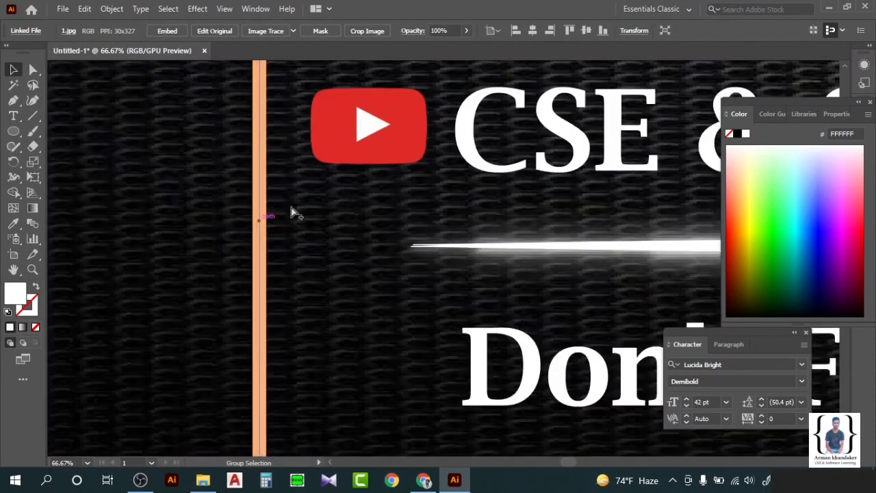
drag(429, 183, 440, 194)
drag(405, 157, 397, 143)
click(512, 136)
click(520, 196)
scroll(518, 196, down, 2)
Shift the Stay Home text slightly right.
scroll(508, 198, down, 1)
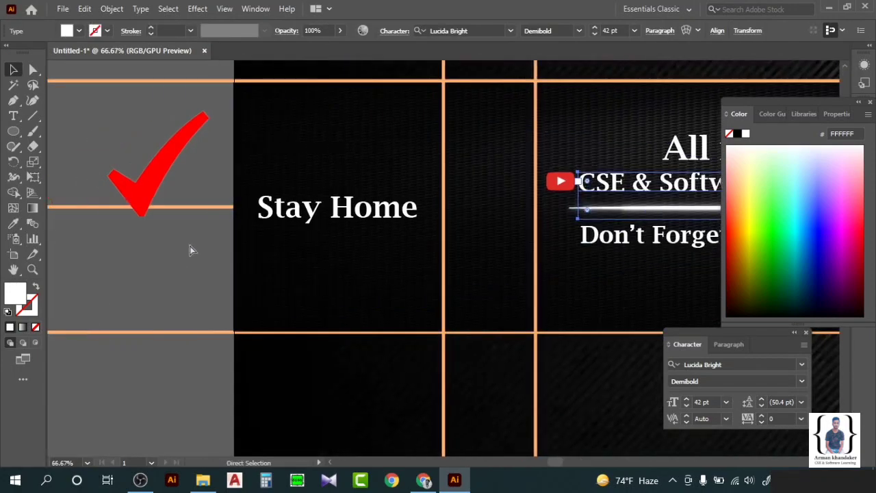
click(283, 211)
scroll(283, 211, up, 2)
scroll(325, 205, down, 3)
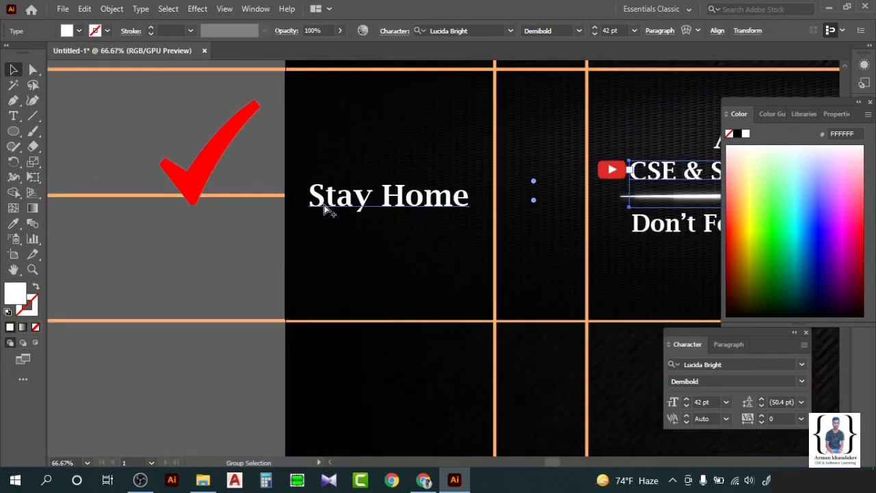
scroll(357, 208, up, 1)
drag(388, 204, 402, 205)
Paste a copy of the check mark and move it and the original down together.
click(165, 204)
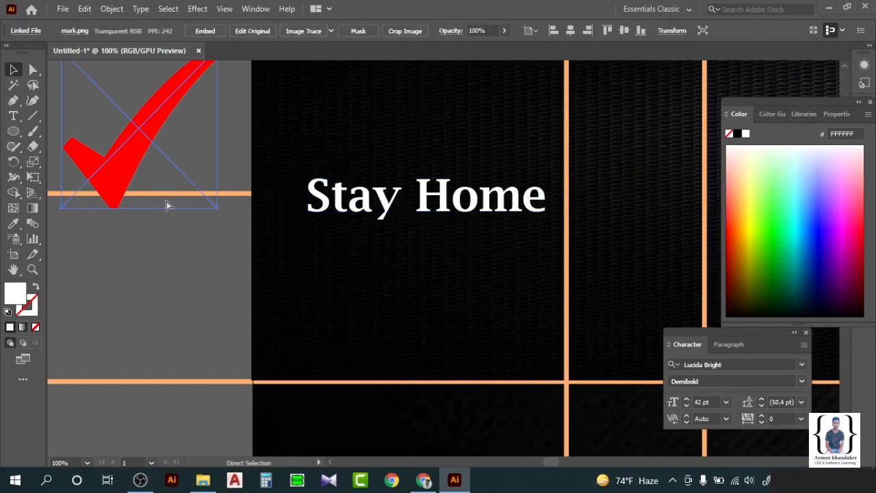
click(174, 277)
key(ctrl+v)
drag(388, 267, 294, 215)
click(162, 133)
shift+click(247, 135)
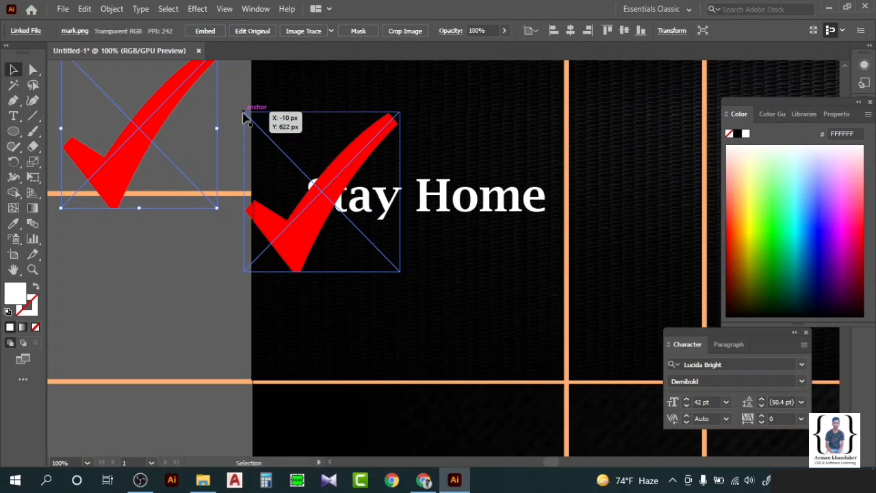
drag(243, 114, 244, 140)
Shrink the pasted right check mark to a small size.
click(260, 152)
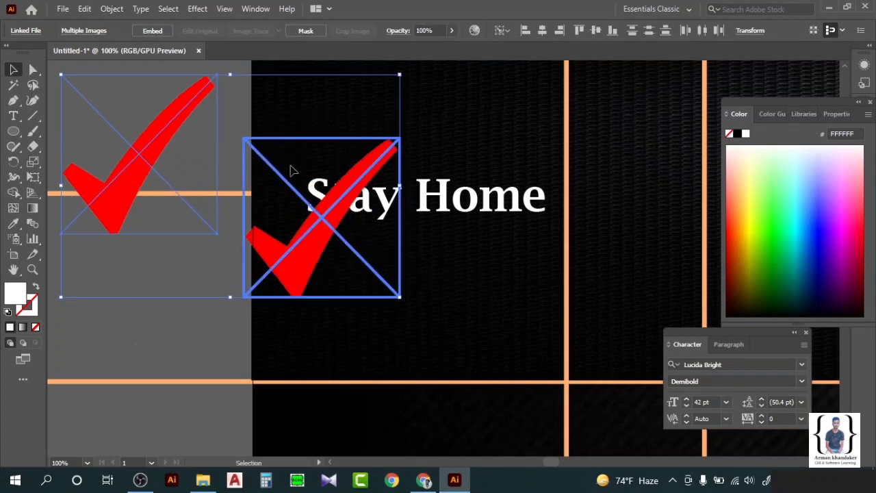
click(117, 336)
drag(256, 196, 267, 193)
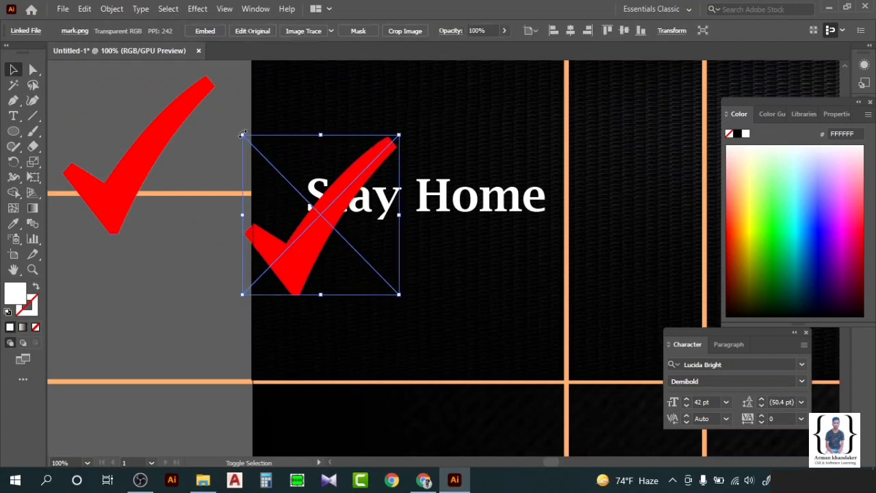
drag(243, 135, 282, 205)
Delete the large original check mark and align the small one beside Stay Home.
click(137, 168)
key(Delete)
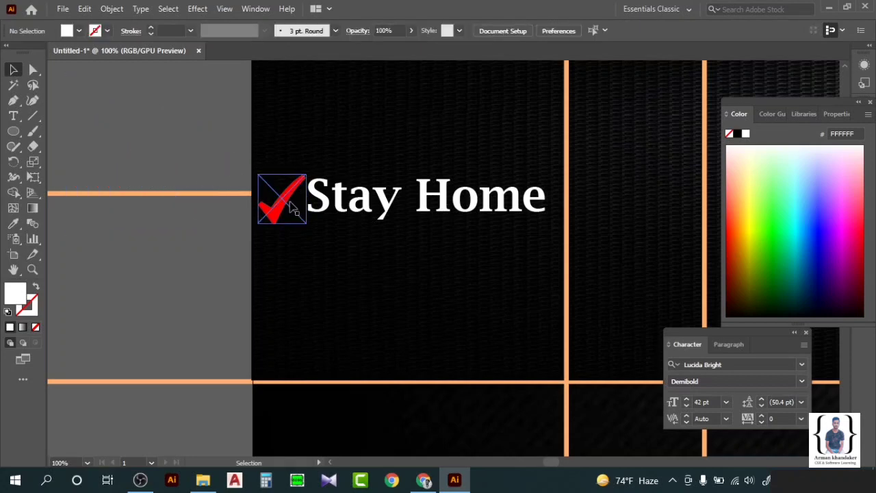
click(280, 199)
drag(260, 176, 282, 193)
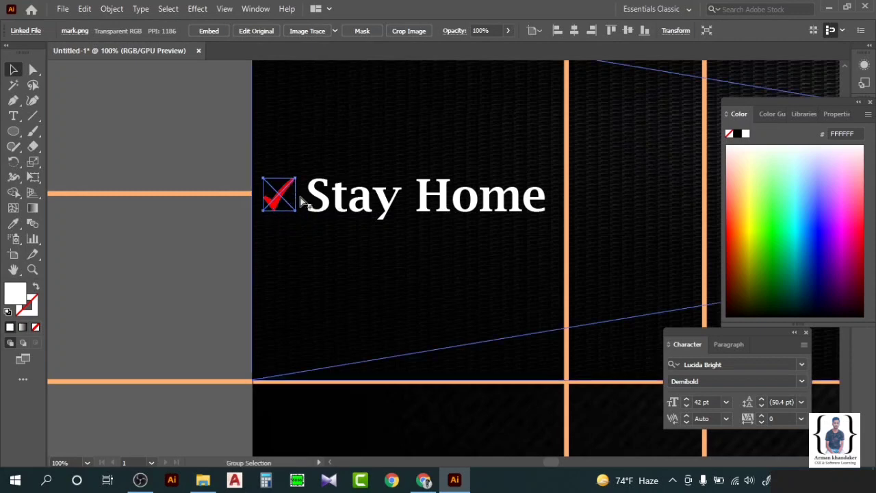
scroll(293, 197, up, 3)
drag(194, 139, 190, 136)
drag(248, 192, 255, 198)
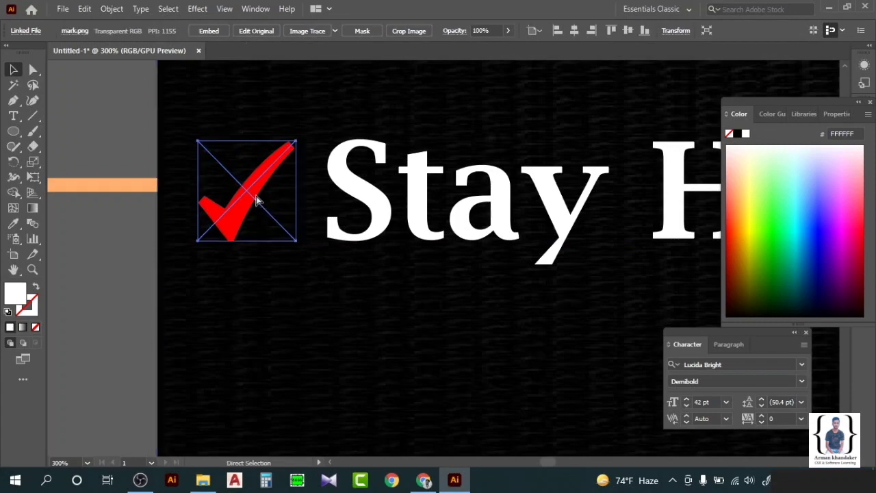
Paste another copy of the check mark and pan toward Stay Safe.
key(ctrl+v)
scroll(313, 308, down, 5)
scroll(297, 310, right, 3)
scroll(298, 309, right, 2)
scroll(203, 317, down, 3)
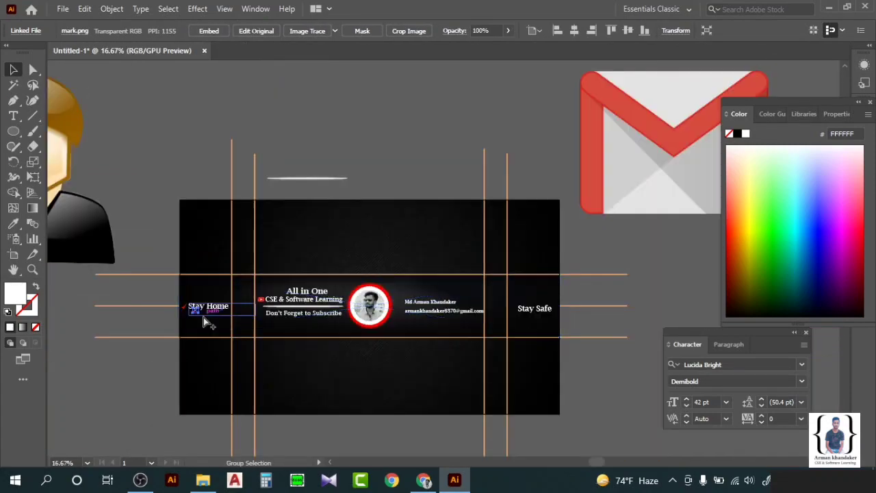
scroll(147, 325, right, 2)
Place the copied check mark beside Stay Safe and nudge the text and mark together.
drag(117, 307, 438, 309)
click(519, 283)
scroll(507, 301, up, 6)
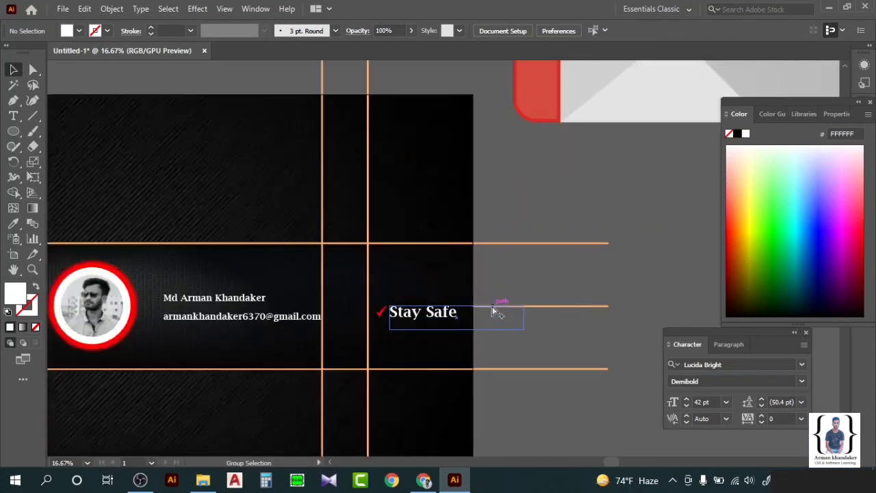
scroll(289, 357, left, 2)
mouse_move(359, 331)
mouse_down()
mouse_move(376, 329)
mouse_move(368, 327)
mouse_up()
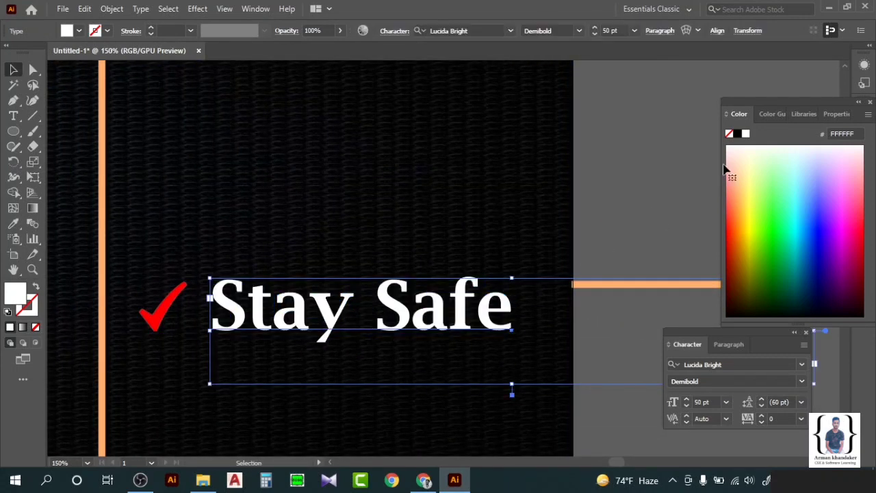
drag(157, 310, 162, 309)
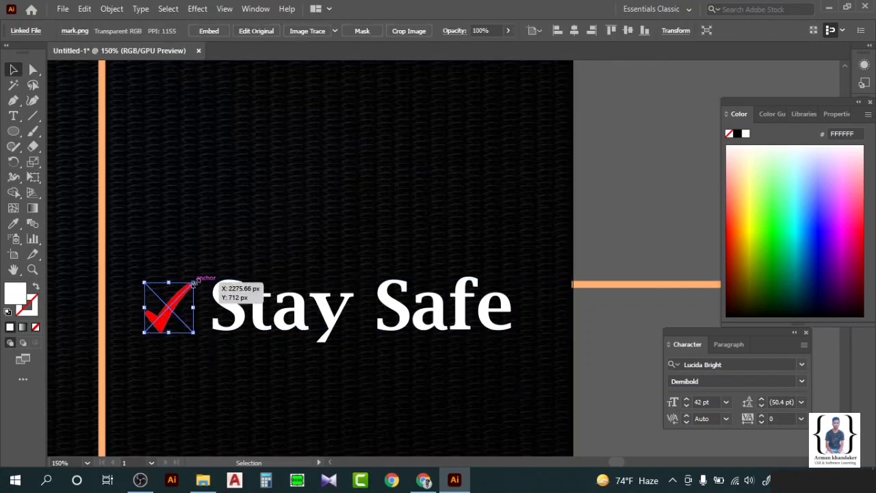
click(620, 209)
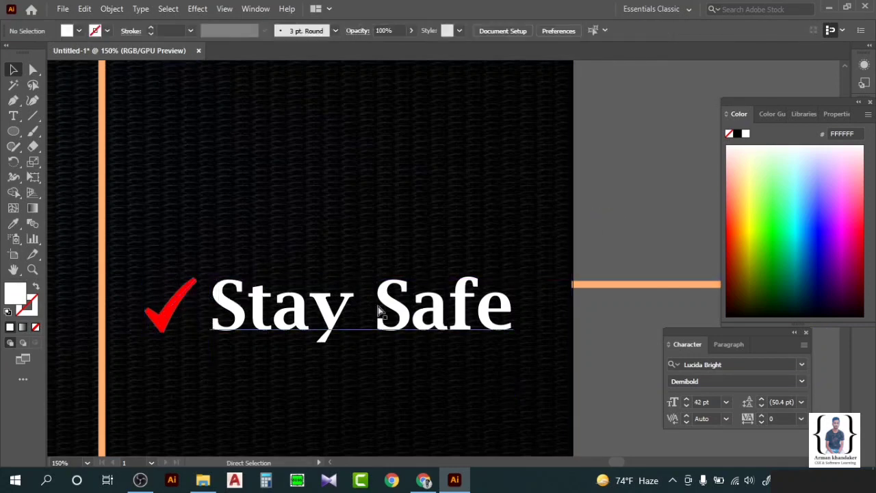
Pan across the banner to review both check-marked slogans.
scroll(383, 311, down, 1)
scroll(383, 312, down, 1)
scroll(375, 312, down, 1)
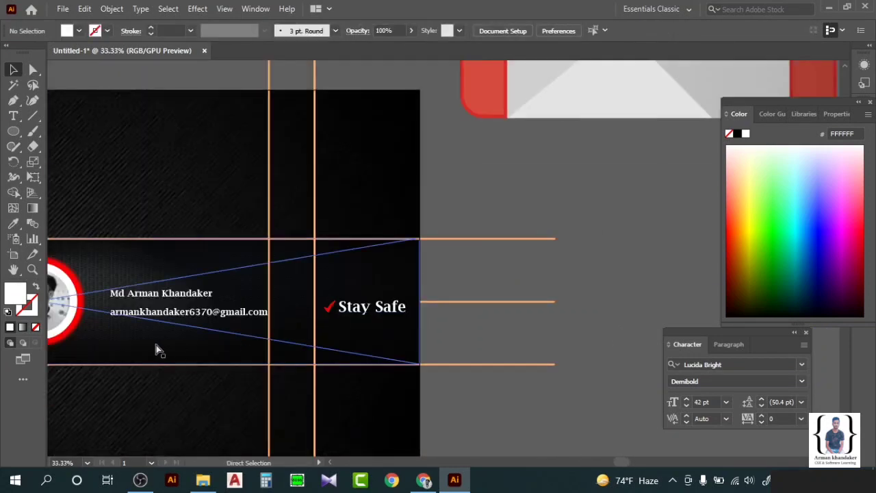
scroll(157, 352, down, 3)
scroll(181, 336, left, 2)
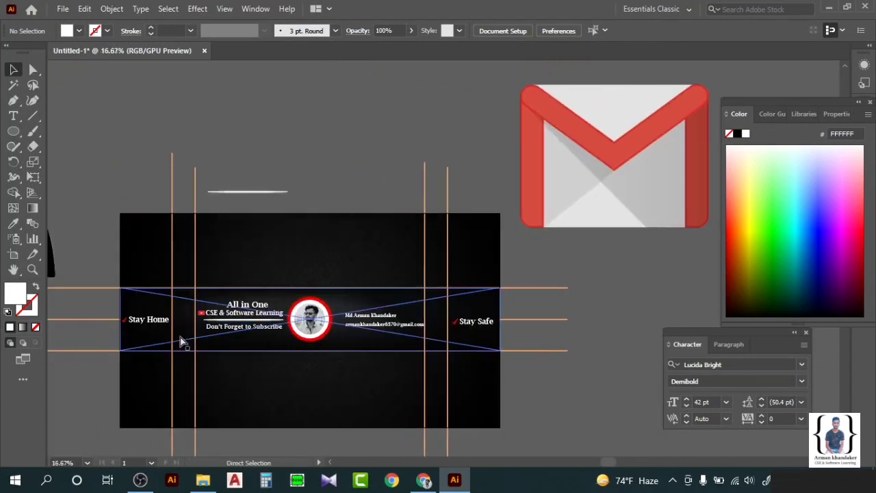
scroll(233, 330, up, 1)
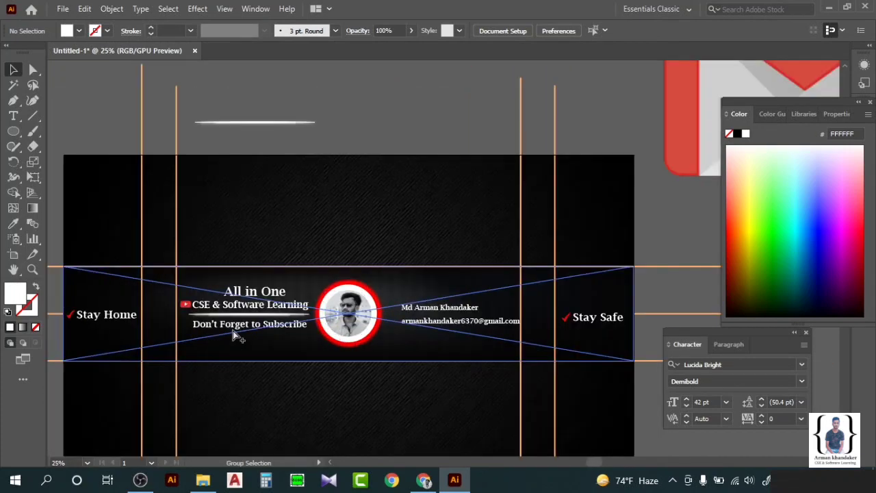
click(586, 321)
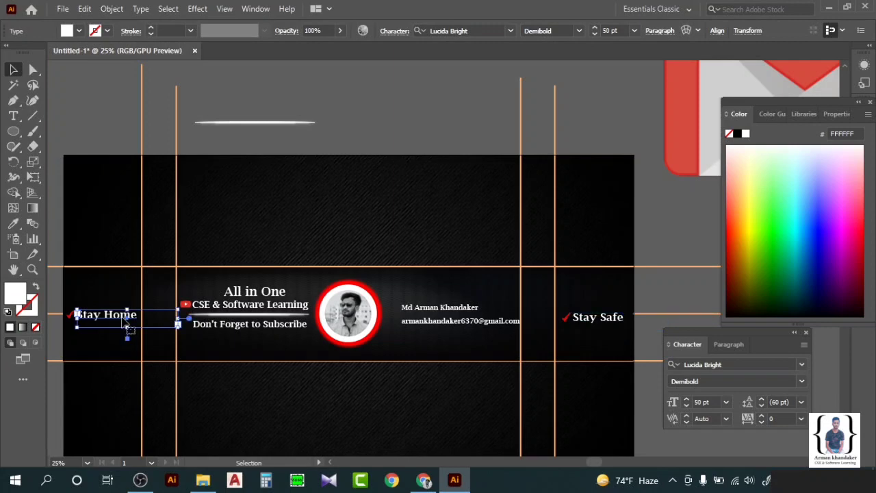
click(671, 245)
scroll(670, 245, left, 1)
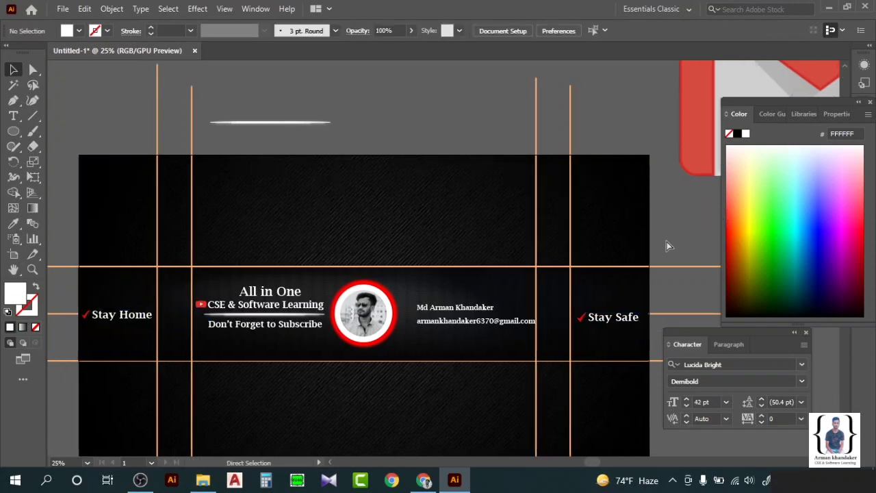
Bring the gmail.png and admin.png images onto the banner.
scroll(502, 291, down, 1)
drag(665, 166, 571, 360)
drag(131, 212, 503, 230)
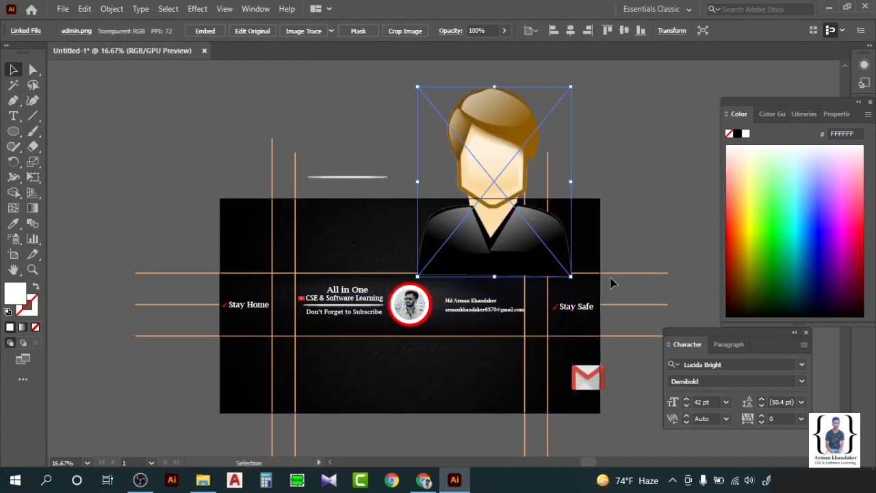
Shrink the Gmail icon to about 40 px and place it left of the email address.
click(597, 368)
scroll(597, 368, up, 4)
drag(577, 382, 217, 151)
scroll(214, 176, left, 6)
scroll(268, 228, left, 1)
drag(504, 171, 289, 137)
drag(208, 86, 315, 187)
scroll(321, 205, up, 2)
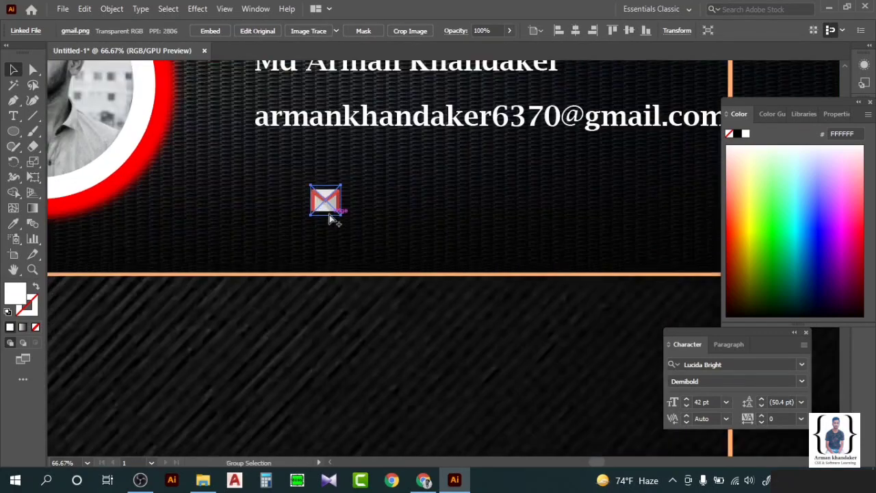
scroll(334, 219, up, 4)
drag(325, 419, 131, 227)
scroll(129, 228, right, 2)
scroll(130, 231, left, 4)
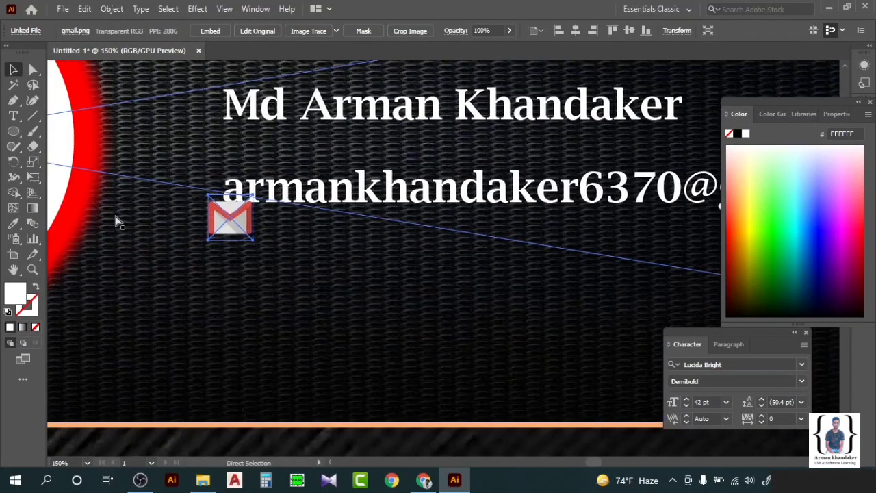
drag(223, 215, 186, 181)
scroll(176, 174, up, 3)
Shrink the person icon to about 40 by 50 px and place it beside the name.
click(367, 215)
scroll(367, 216, down, 5)
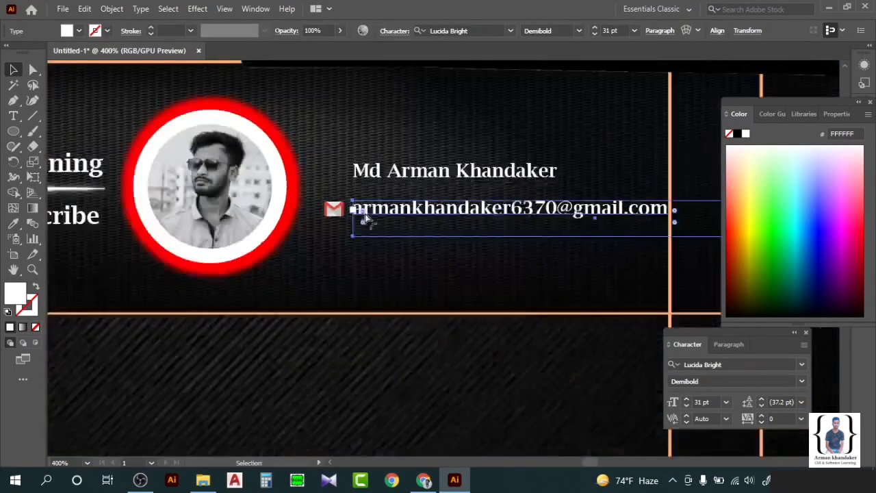
scroll(368, 217, down, 6)
drag(310, 129, 255, 354)
drag(557, 381, 340, 67)
drag(273, 66, 373, 311)
drag(243, 63, 273, 194)
Fine-tune the person icon's size to about 30 px by its corner handle.
scroll(277, 193, up, 3)
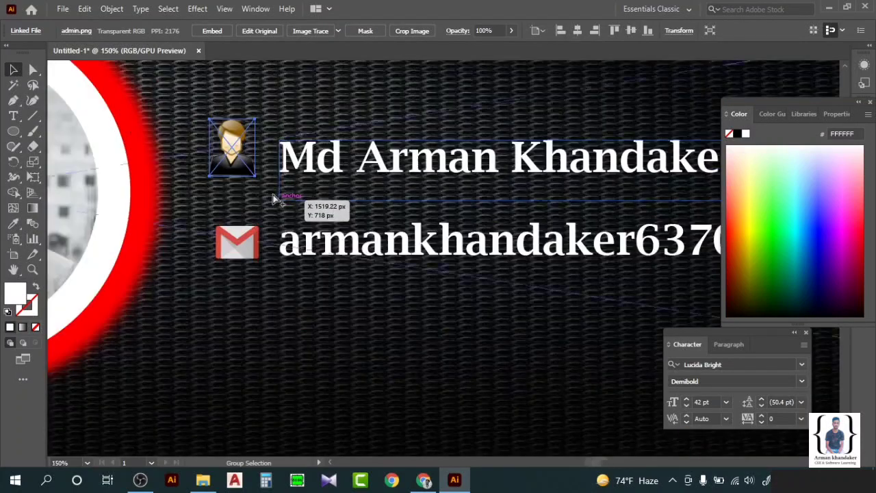
scroll(273, 195, up, 2)
scroll(243, 164, up, 1)
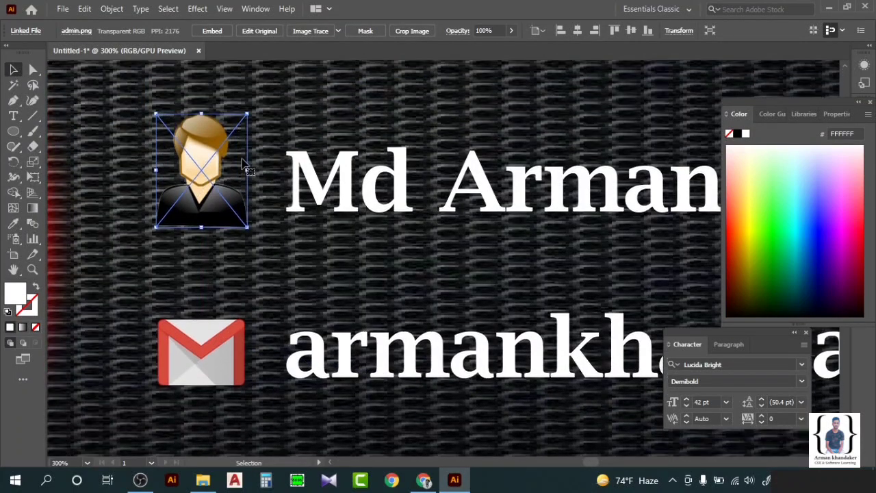
scroll(243, 164, up, 1)
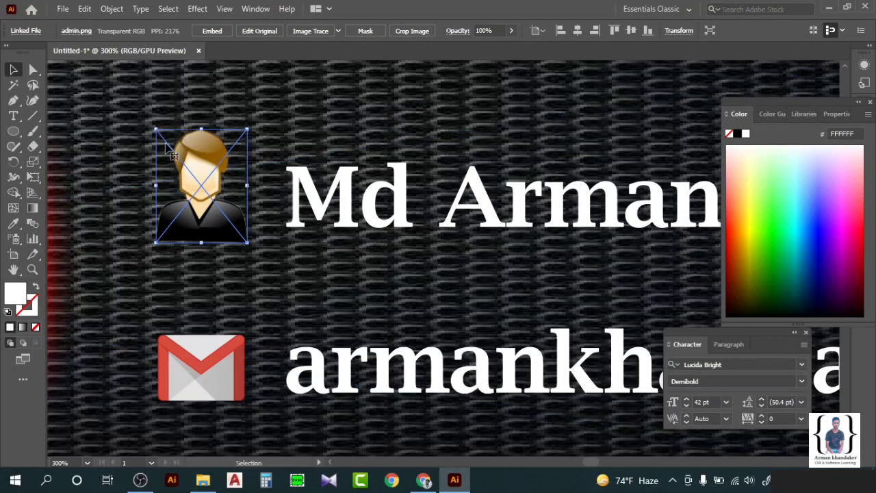
drag(156, 130, 171, 145)
drag(210, 184, 209, 175)
click(334, 193)
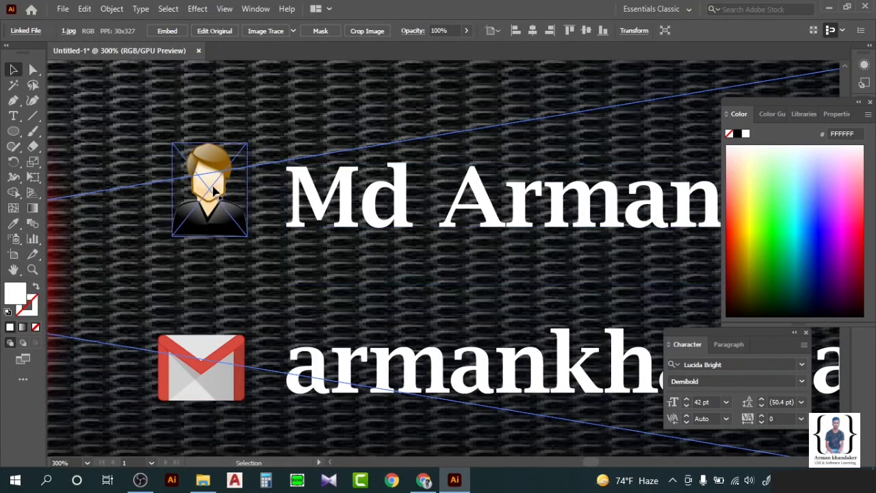
click(216, 195)
drag(172, 143, 168, 136)
click(306, 192)
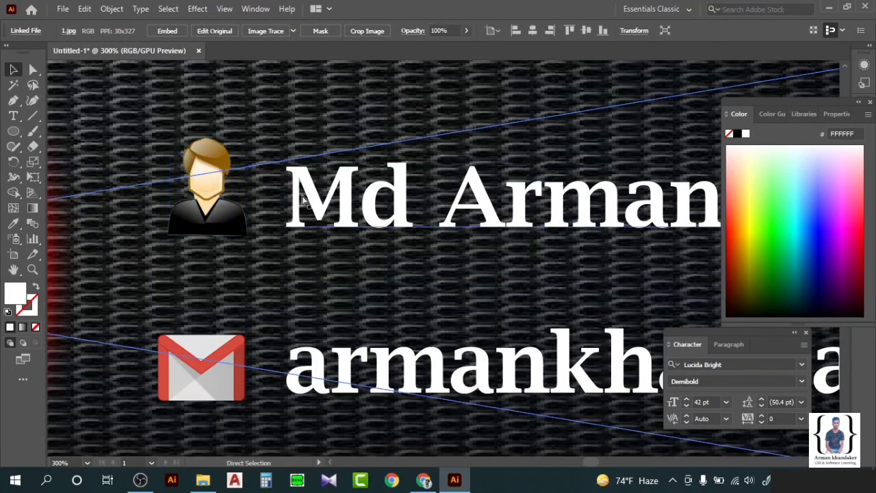
Nudge the name text and person icon down together, then deselect.
scroll(306, 191, down, 5)
scroll(327, 234, up, 2)
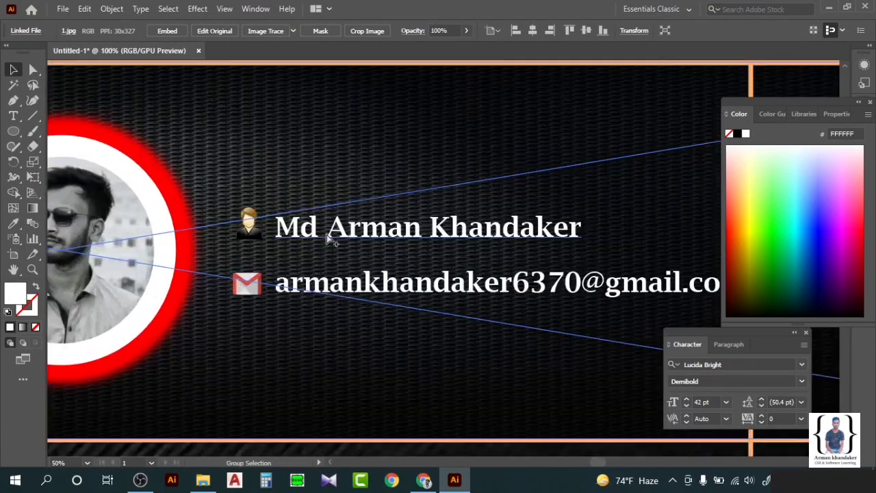
click(326, 234)
shift+click(250, 224)
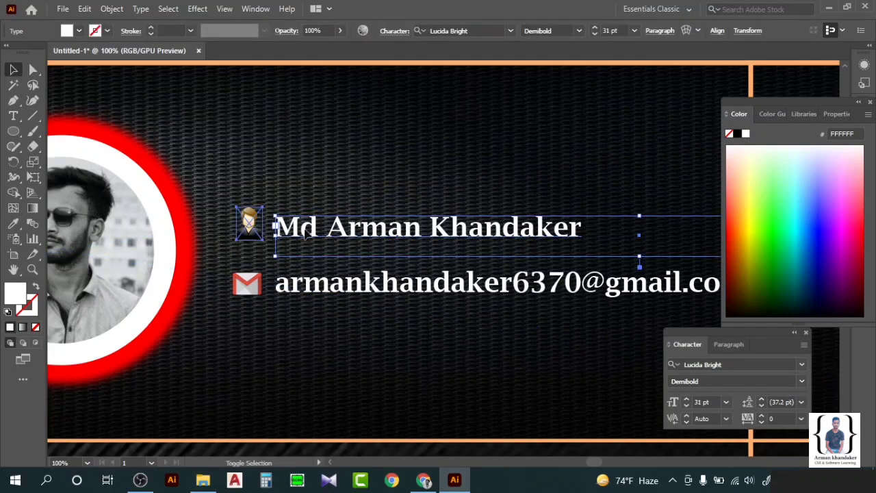
drag(348, 233, 349, 239)
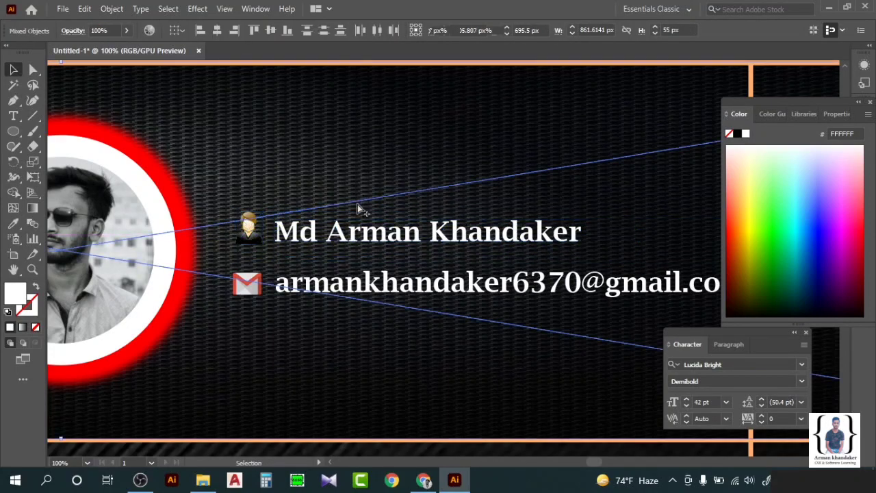
scroll(357, 203, down, 5)
click(572, 125)
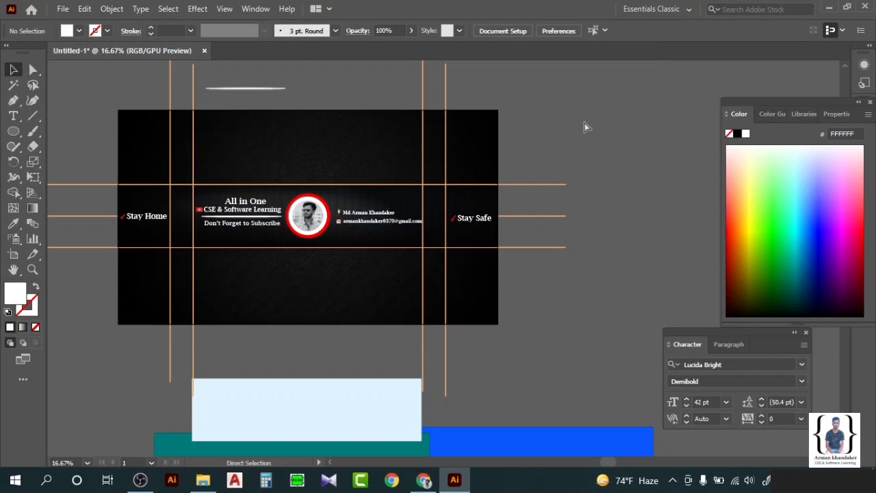
Delete the leftover blue rectangles, vertical lines and three orange horizontal lines.
scroll(584, 126, left, 1)
scroll(527, 158, down, 3)
scroll(527, 158, up, 3)
scroll(390, 388, down, 3)
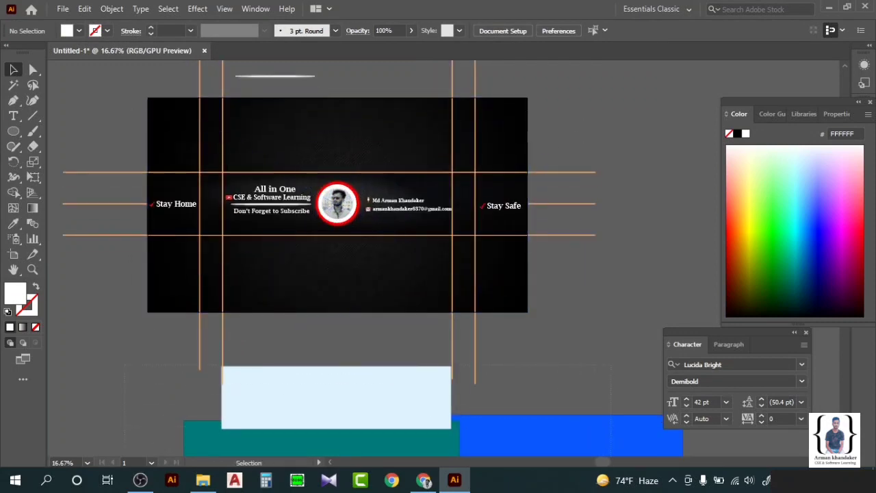
click(615, 403)
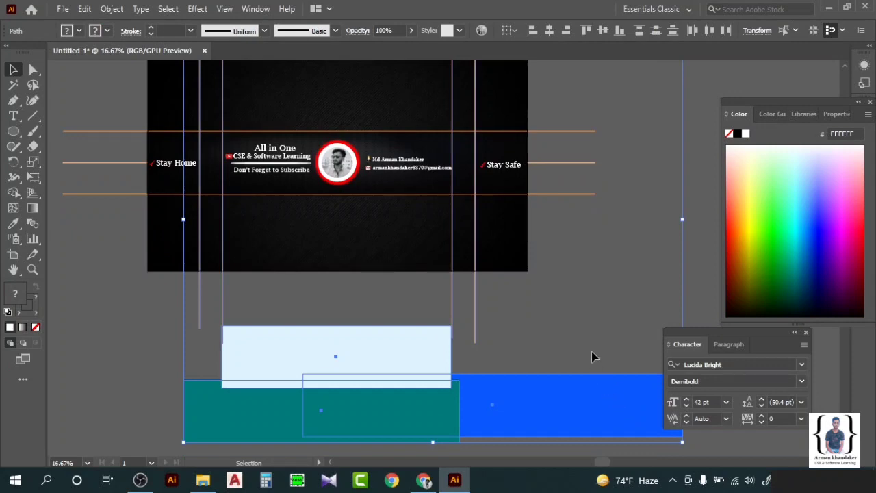
key(Delete)
scroll(616, 288, up, 3)
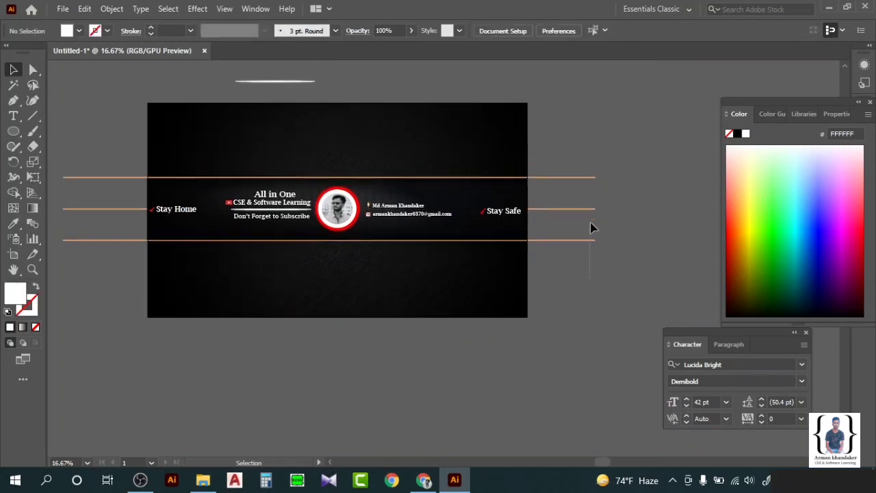
click(586, 179)
key(Delete)
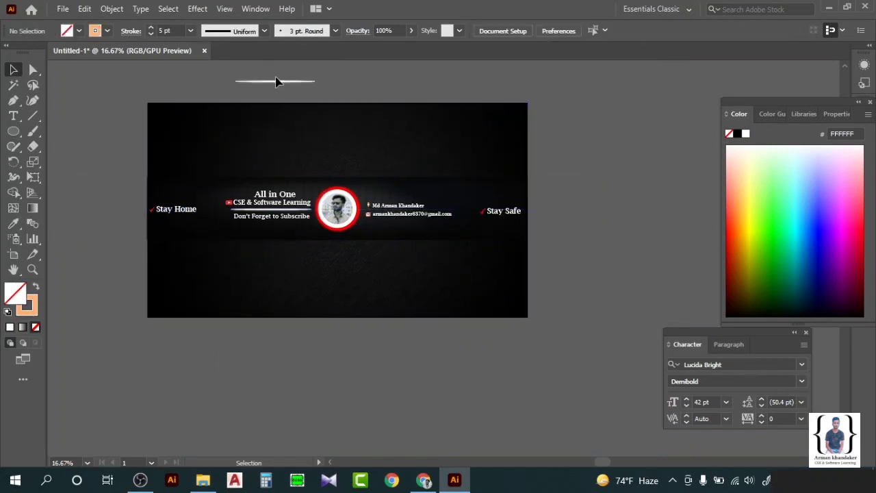
Place the white divider line under 'CSE & Software Learning'.
drag(276, 81, 277, 210)
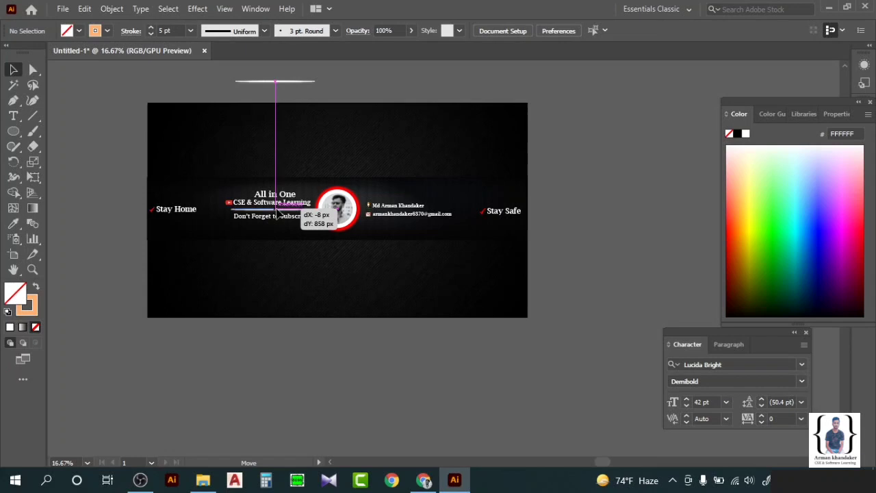
drag(277, 215, 274, 214)
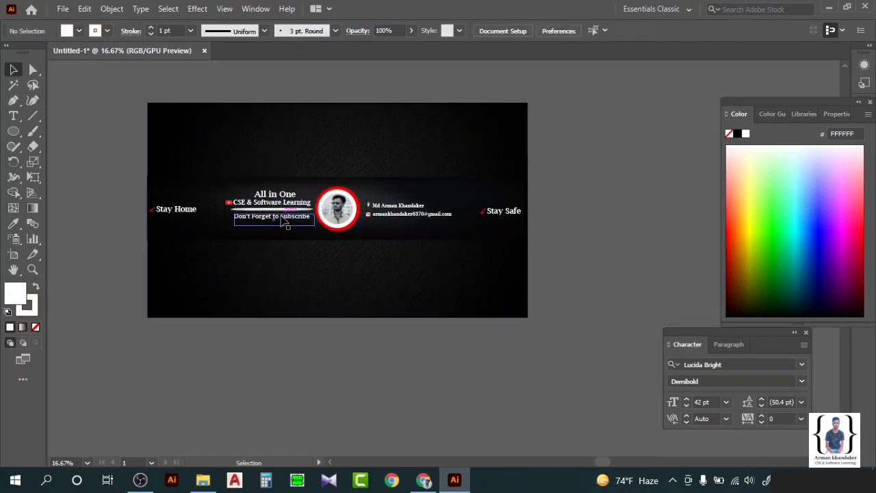
click(285, 223)
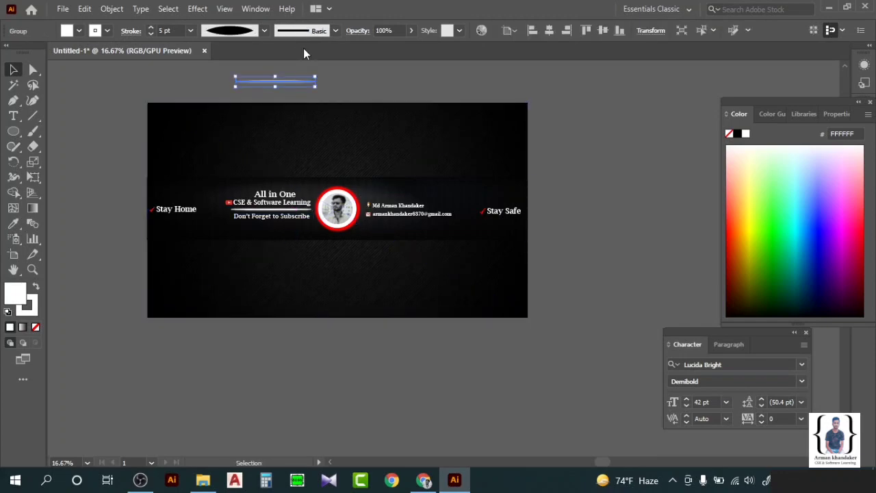
click(292, 250)
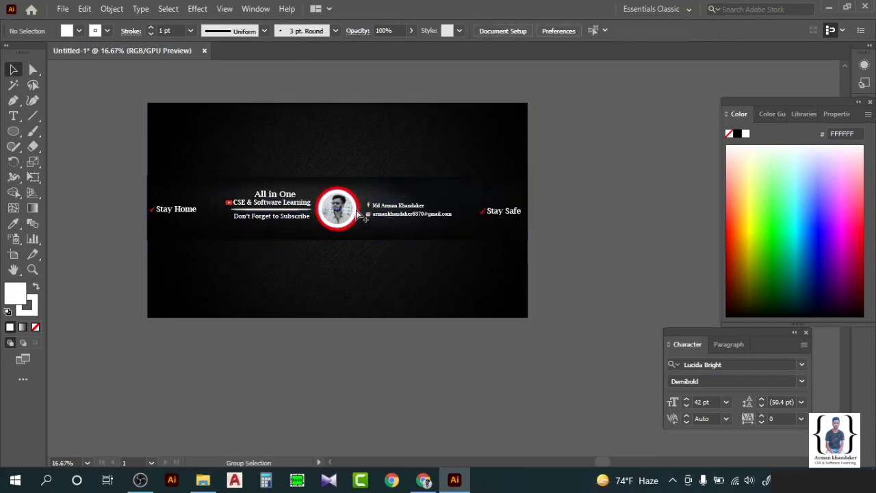
scroll(326, 203, up, 1)
Check the Stay Home text, its check mark and the CSE & Software Learning text.
scroll(321, 217, up, 1)
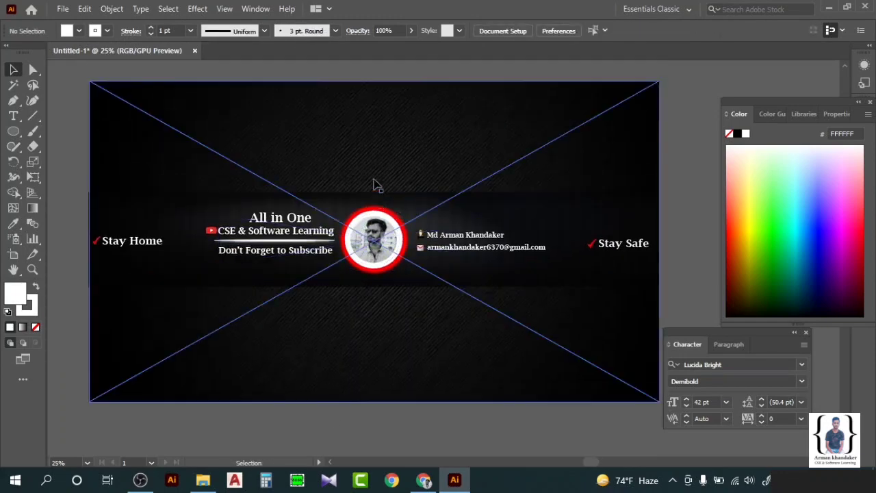
scroll(373, 185, right, 2)
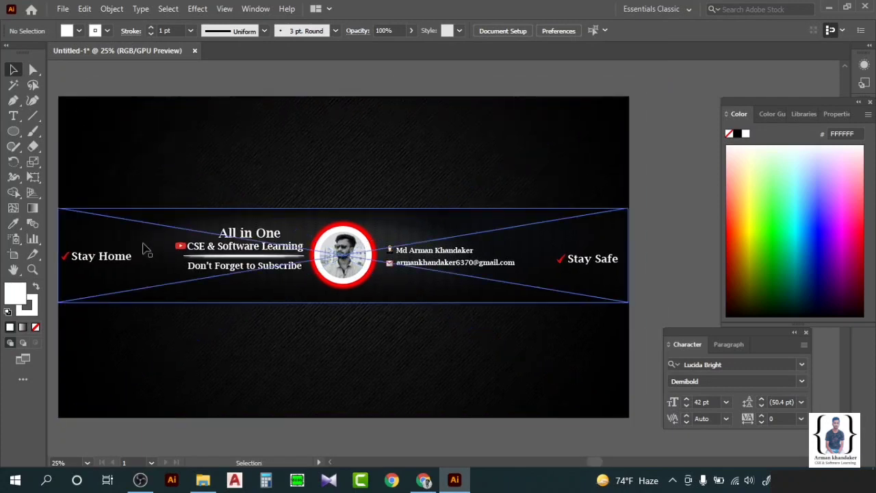
click(104, 263)
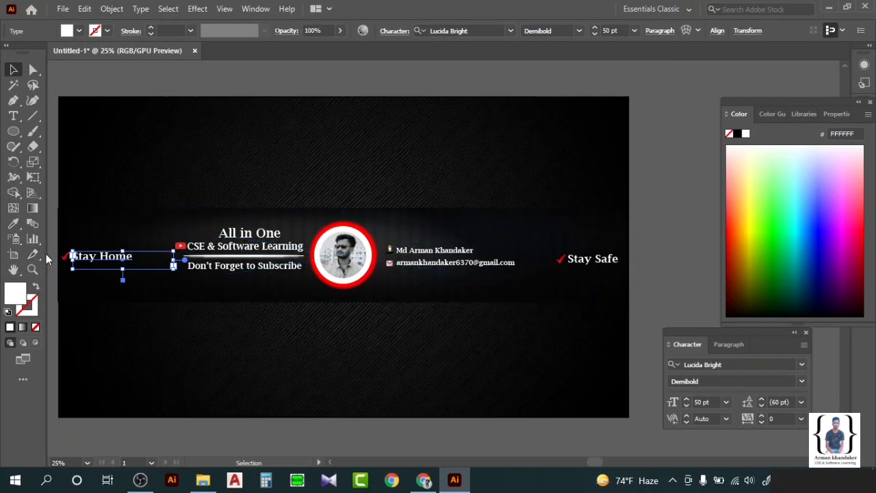
click(50, 274)
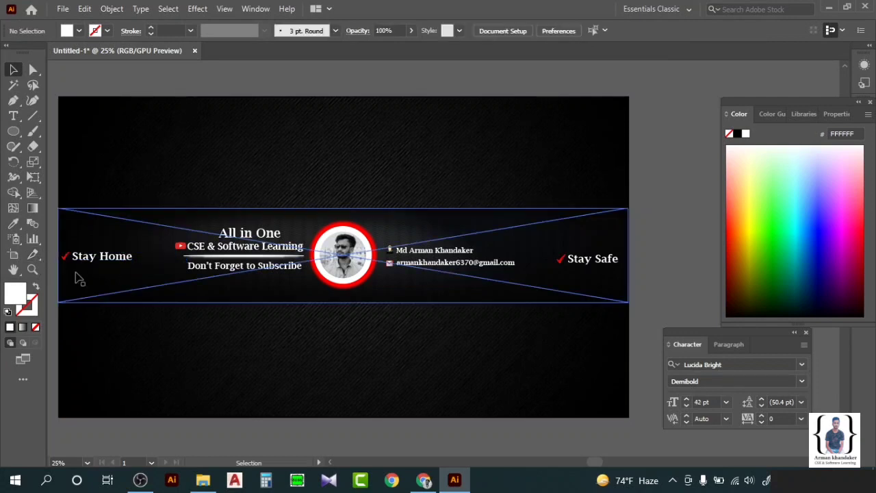
click(67, 260)
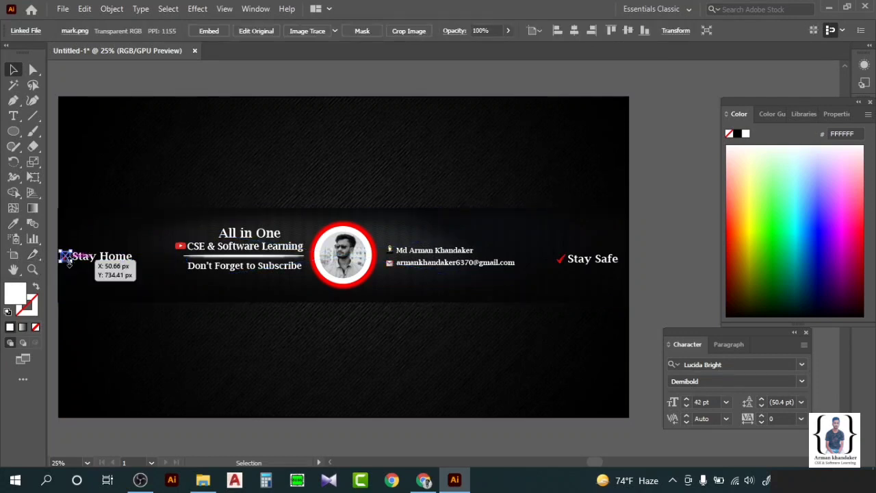
click(56, 309)
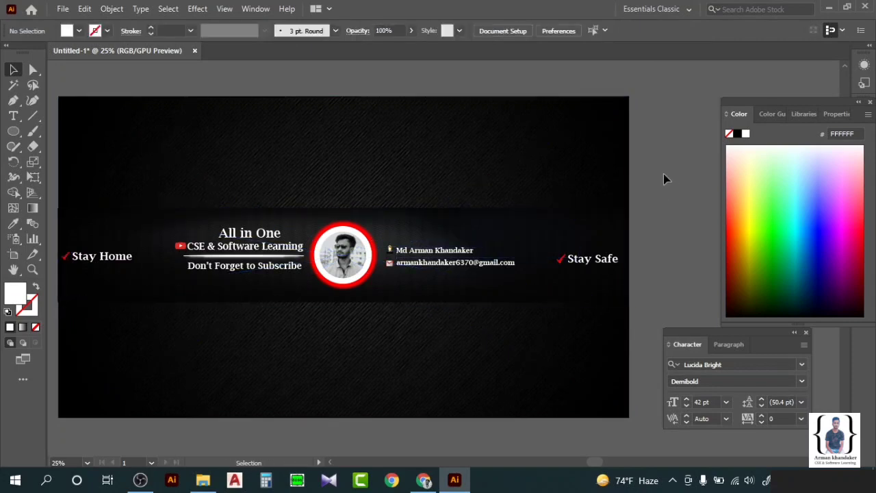
click(350, 252)
click(683, 213)
With the Pen tool, trace the band's top-left, top-right and bottom-right corners.
click(13, 99)
scroll(89, 209, left, 1)
click(69, 208)
click(638, 208)
click(638, 302)
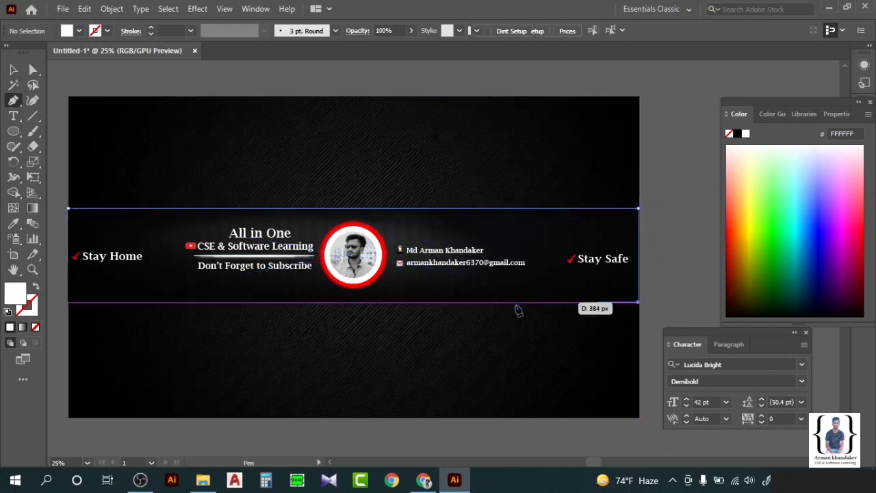
Close the band path at its bottom-left corner and set its fill to None.
click(68, 302)
click(69, 208)
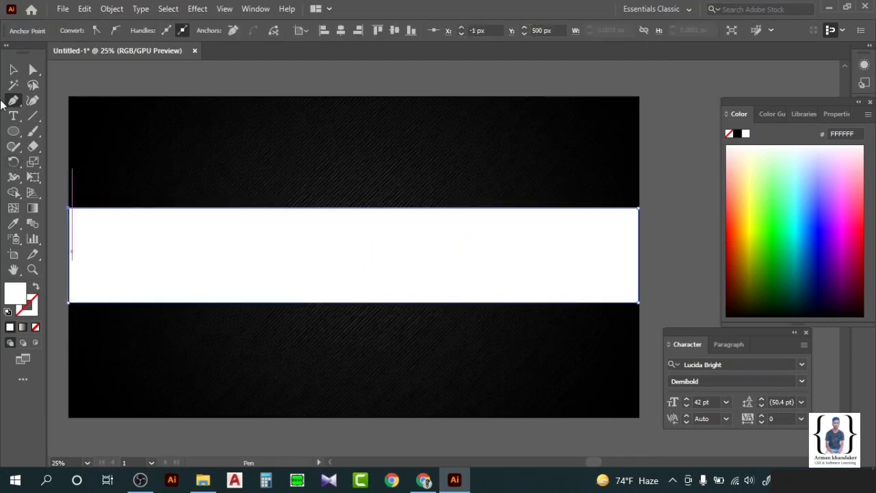
click(13, 69)
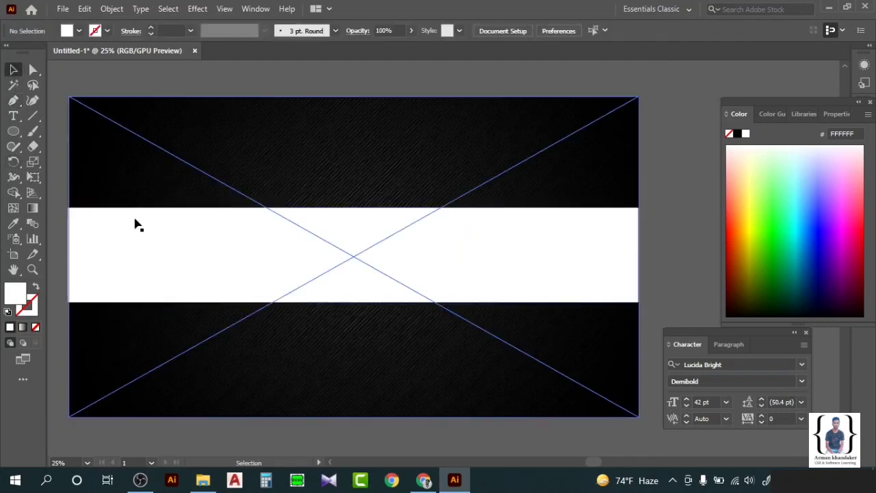
click(80, 31)
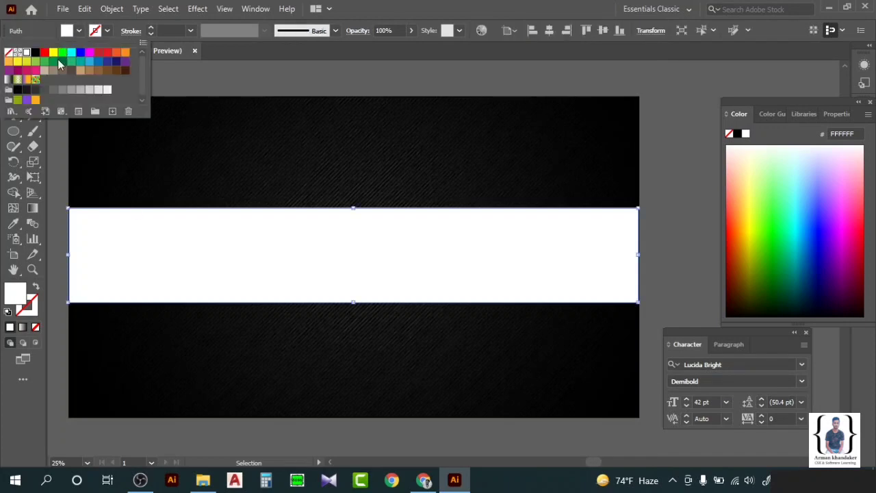
click(8, 53)
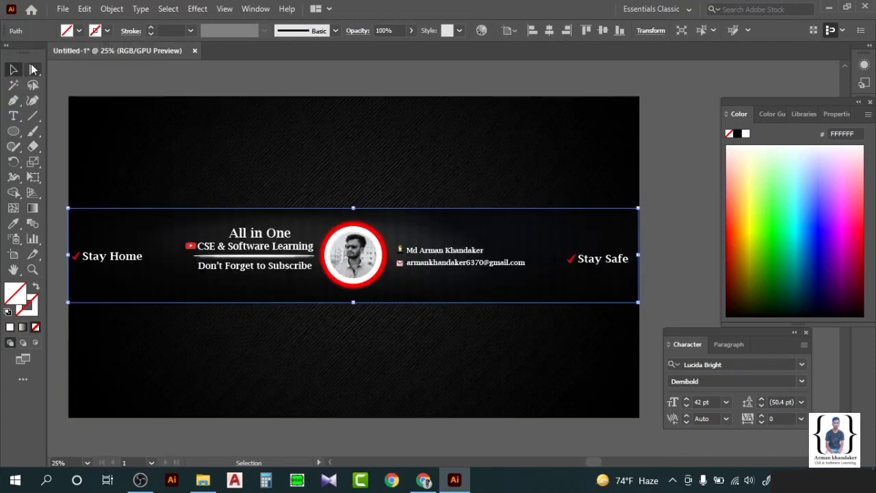
Give the band outline a light-grey stroke at 9 pt.
click(108, 31)
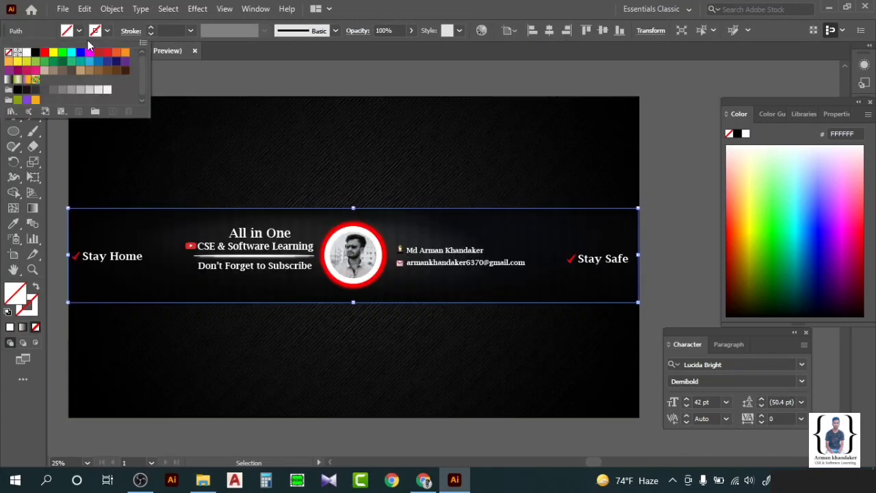
click(18, 52)
click(151, 30)
click(151, 30)
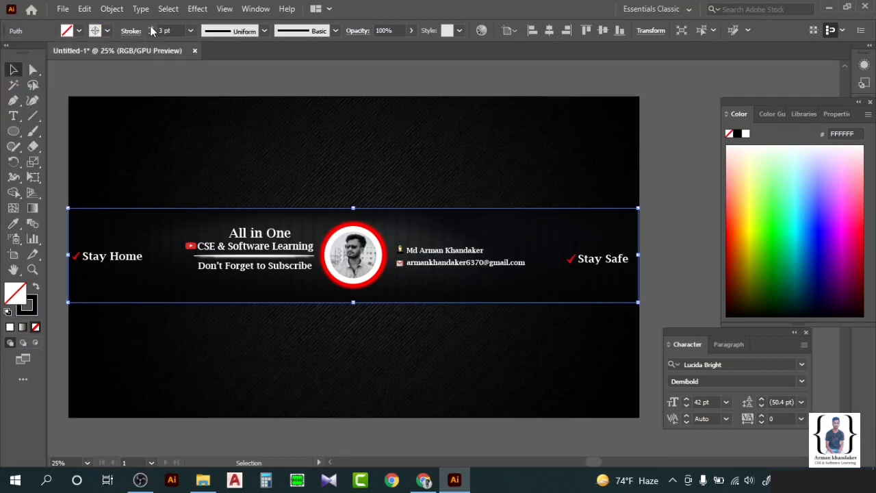
click(107, 30)
click(71, 89)
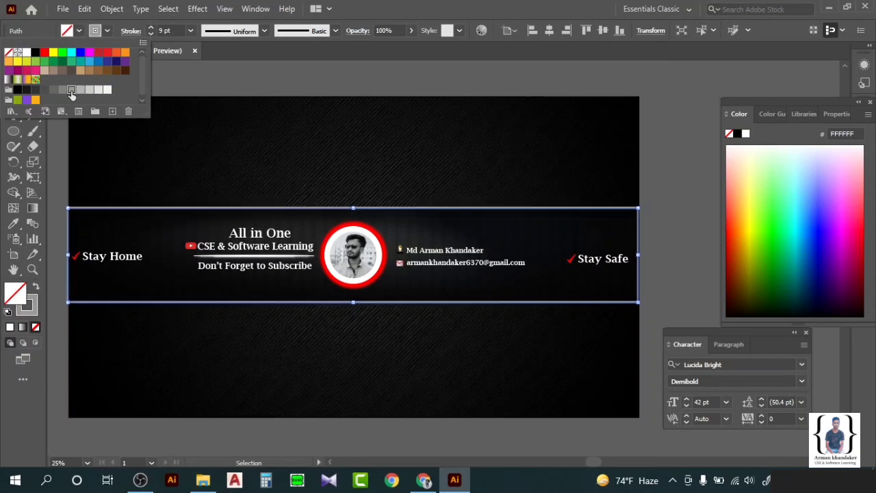
click(208, 79)
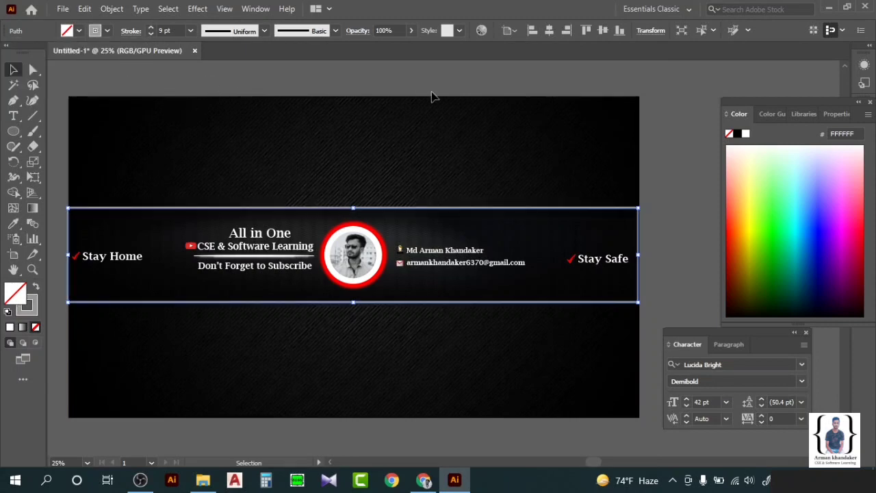
click(681, 117)
Apply a wavy, tapered variable width profile to the grey band outline.
click(313, 215)
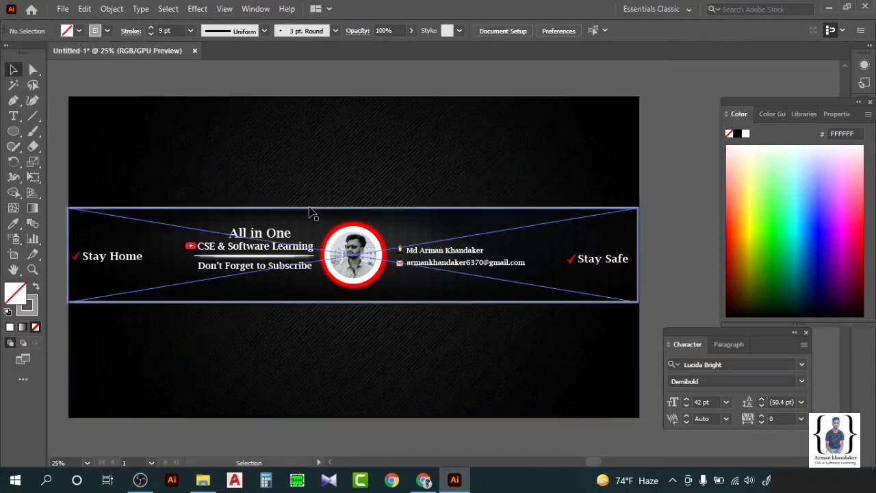
click(230, 196)
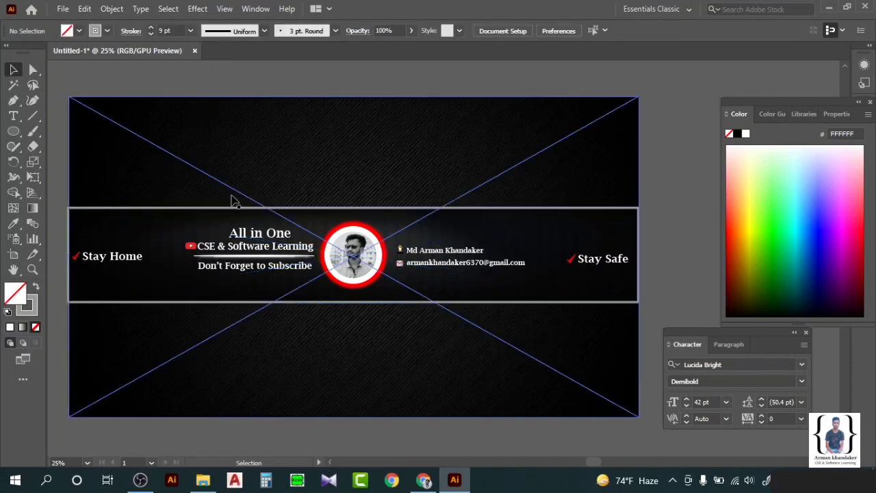
click(233, 204)
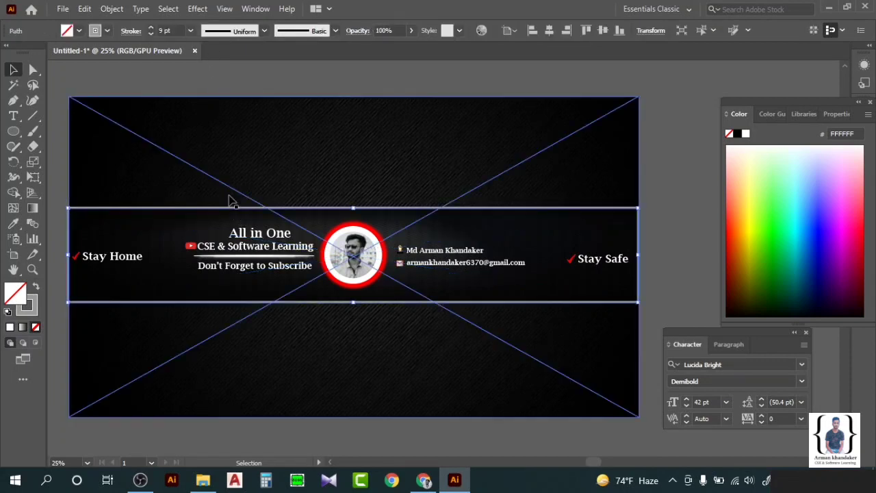
click(264, 33)
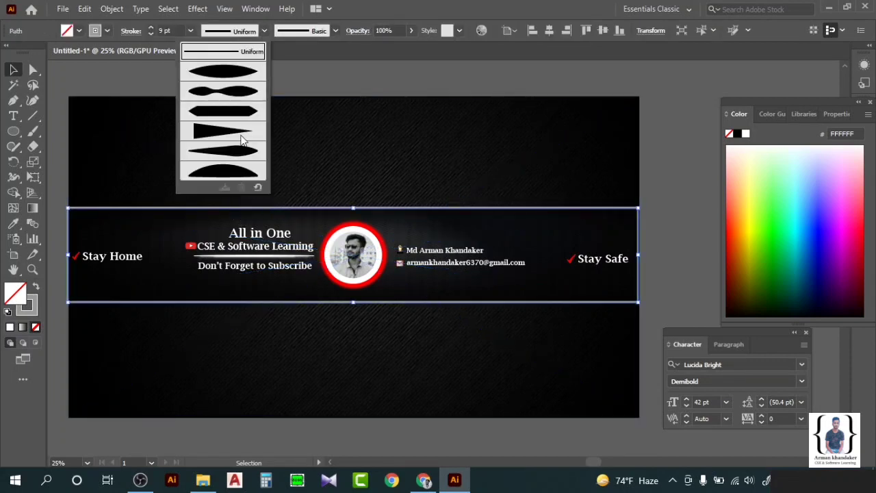
click(241, 92)
click(674, 145)
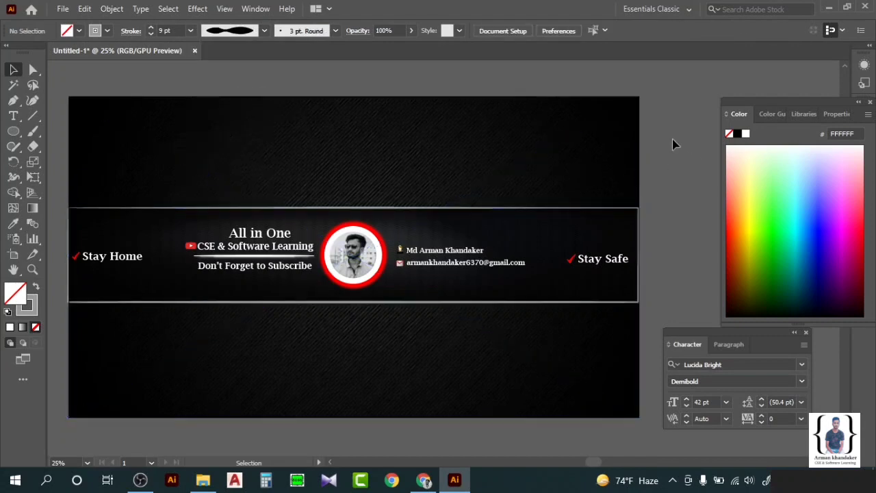
scroll(671, 142, left, 1)
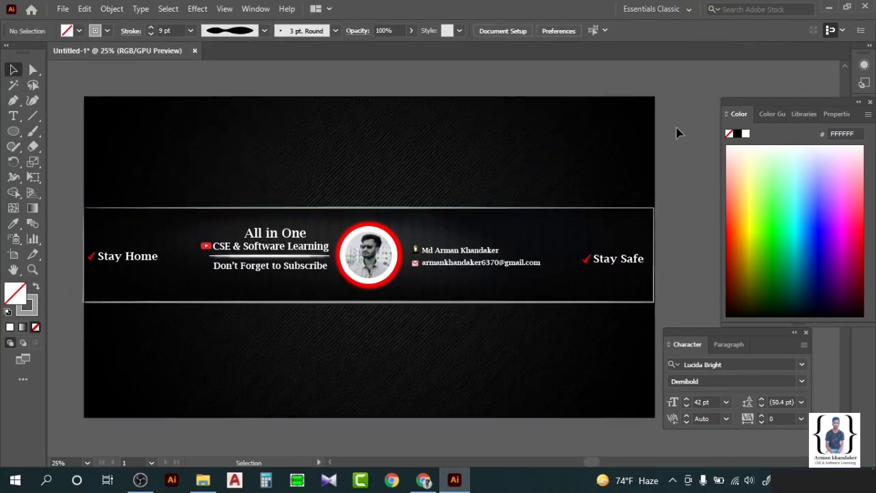